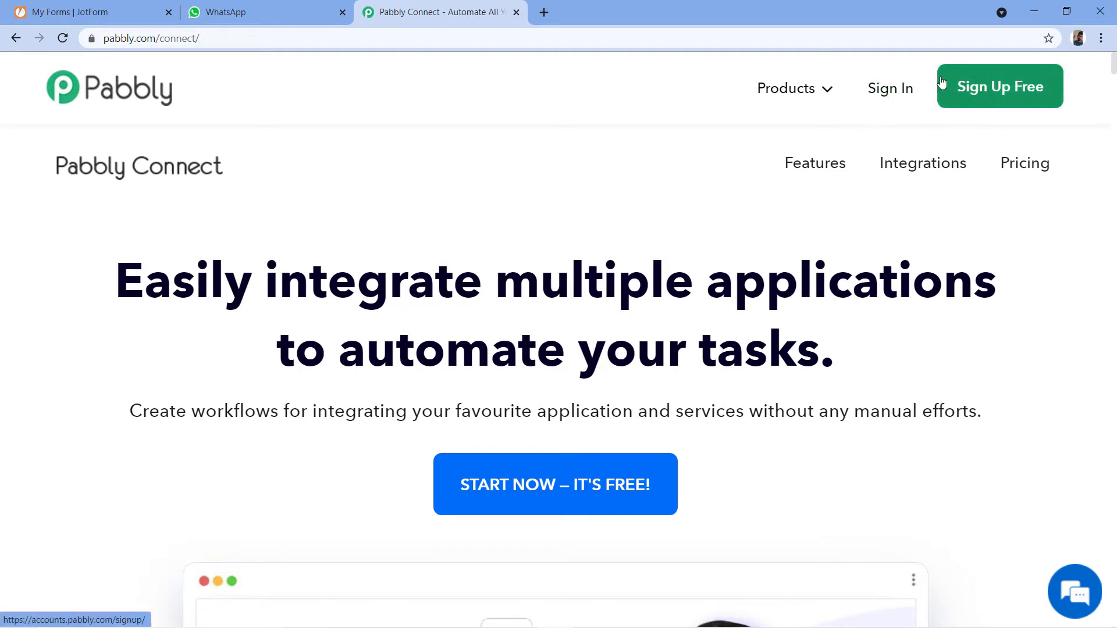
Sign in to the Pabbly account and open the Connect application from All Apps.
{"action": "left_click", "coordinate": [897, 90]}
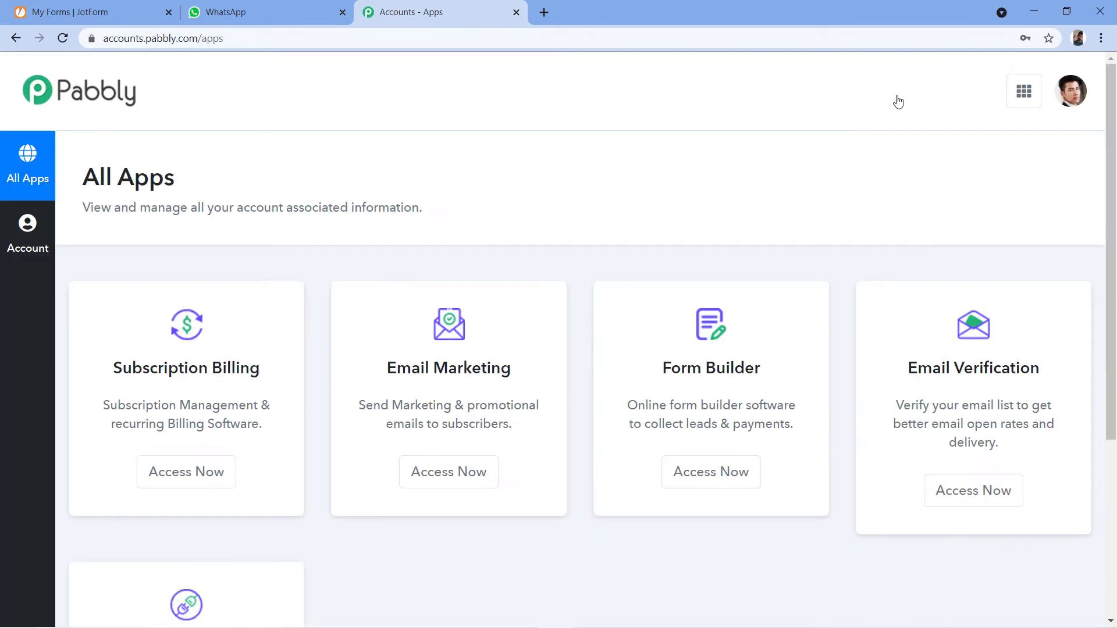
{"action": "scroll", "coordinate": [487, 125], "scroll_direction": "down", "scroll_amount": 5}
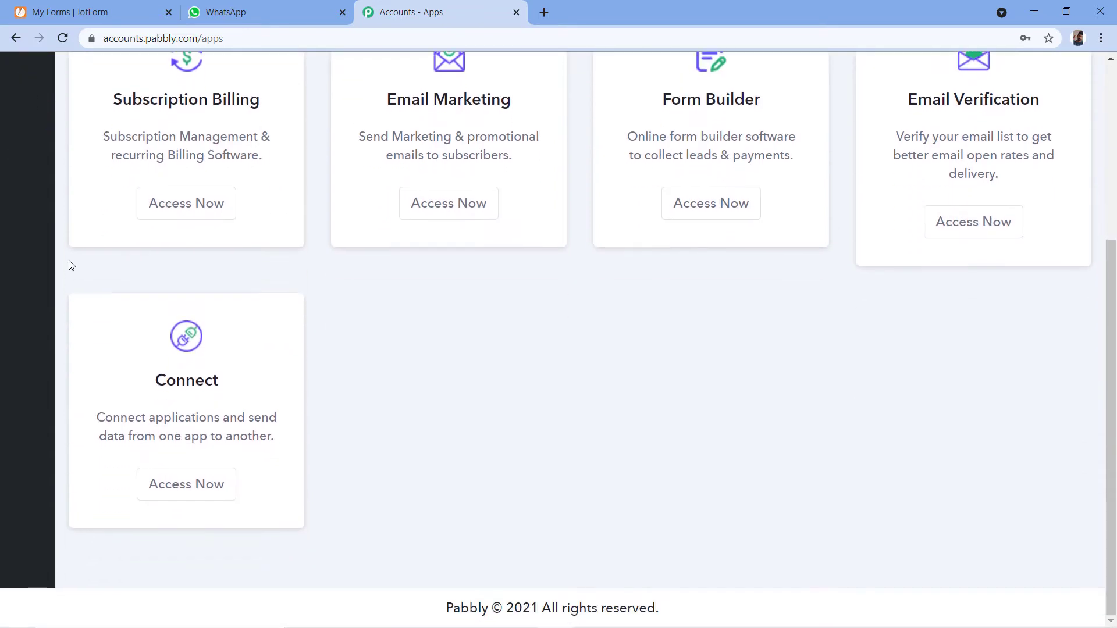
{"action": "left_click", "coordinate": [170, 484]}
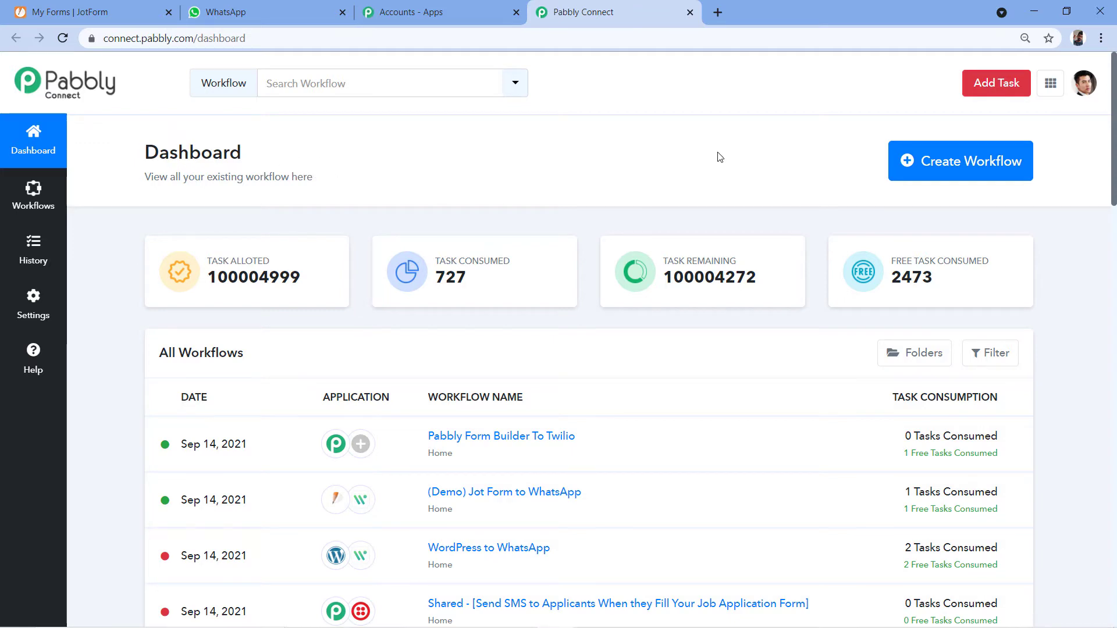
Create a workflow named "JotForm to WhatsApp".
{"action": "left_click", "coordinate": [977, 168]}
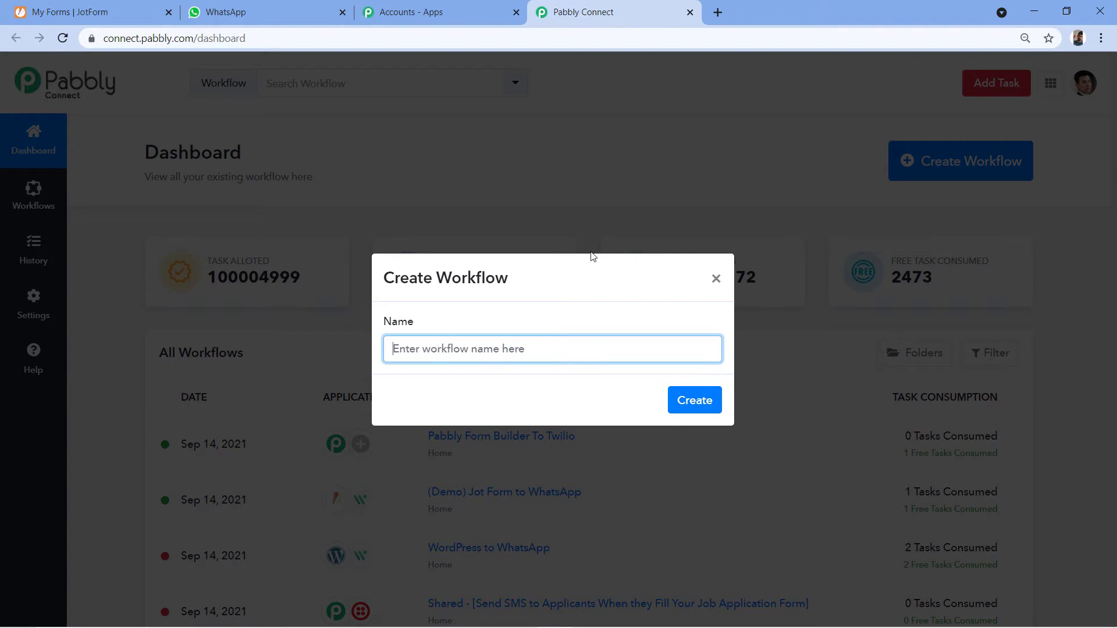
{"action": "key", "text": "ctrl+plus"}
{"action": "key", "text": "ctrl+plus"}
{"action": "key", "text": "ctrl+plus"}
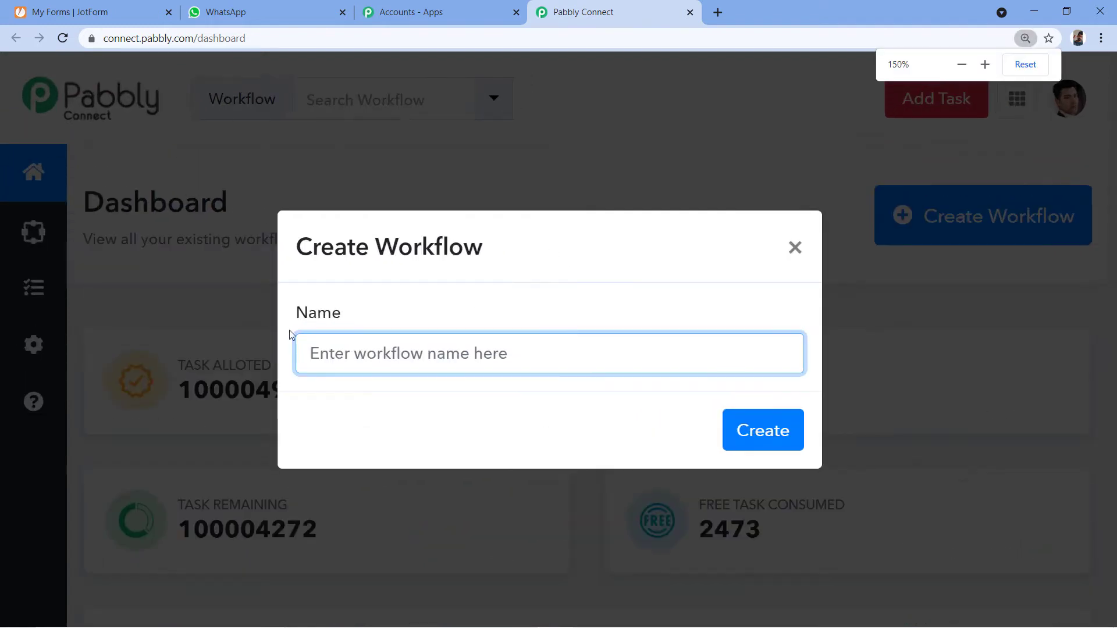
{"action": "type", "text": "Jo"}
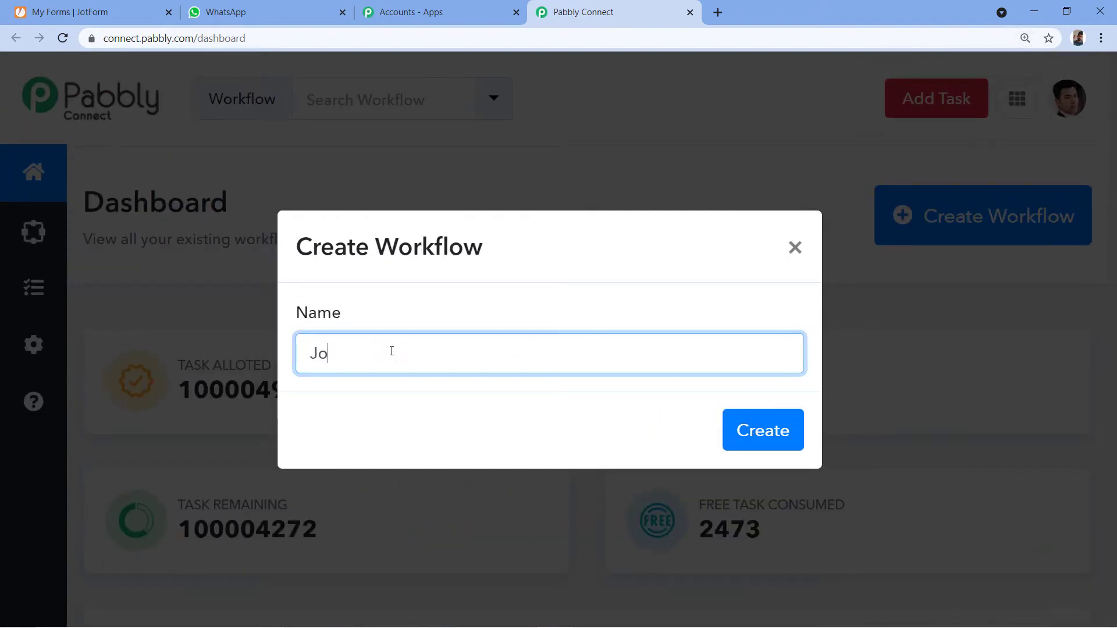
{"action": "type", "text": "tForm to WhatsApp"}
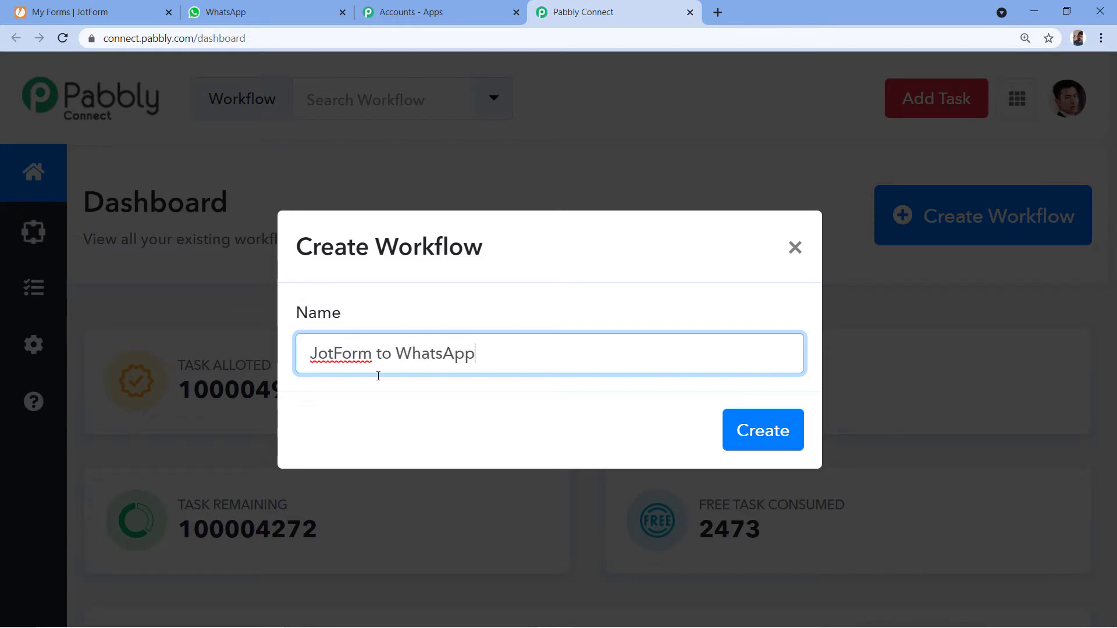
{"action": "left_click", "coordinate": [767, 440]}
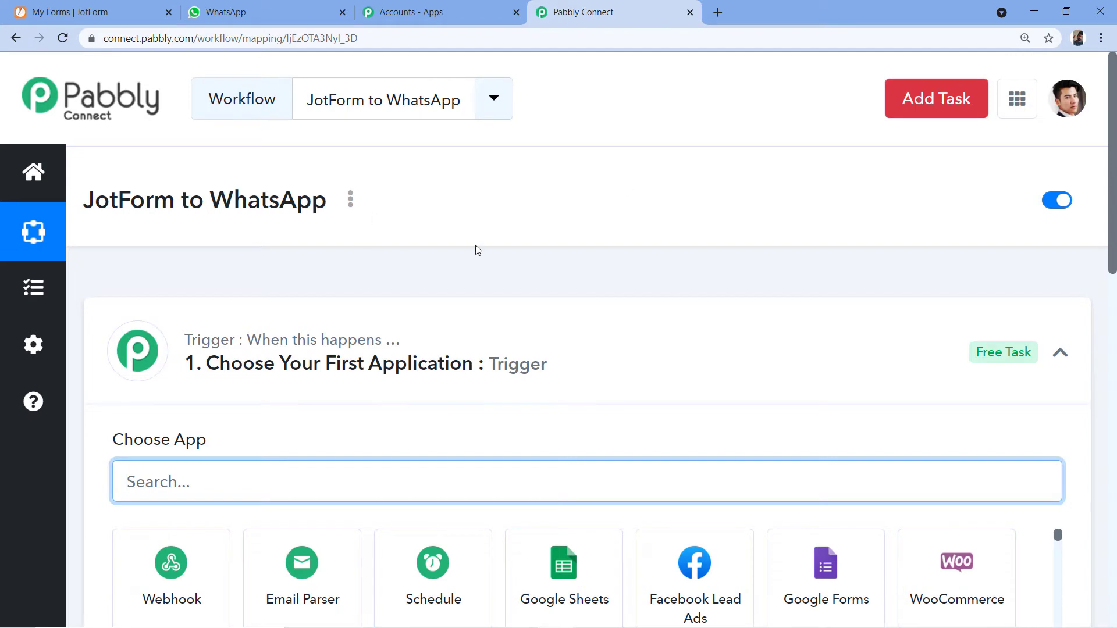
Search for JotForm in the workflow's trigger step and choose it as the trigger application.
{"action": "scroll", "coordinate": [508, 223], "scroll_direction": "down", "scroll_amount": 1}
{"action": "left_click", "coordinate": [589, 278]}
{"action": "key", "text": "ctrl+minus"}
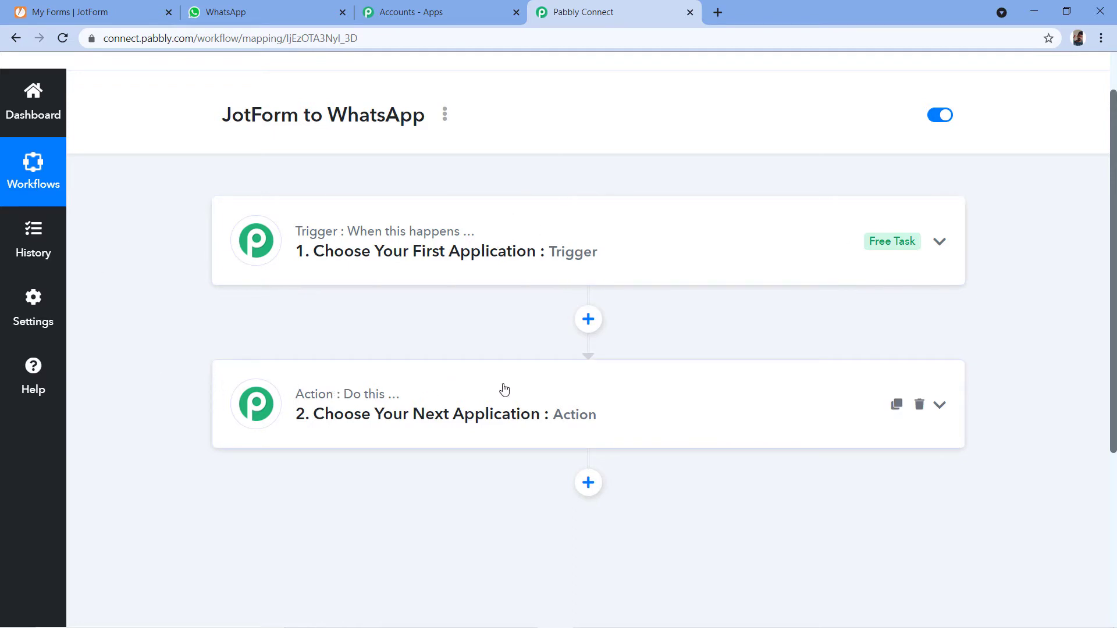
{"action": "left_click", "coordinate": [326, 256]}
{"action": "scroll", "coordinate": [262, 245], "scroll_direction": "down", "scroll_amount": 1}
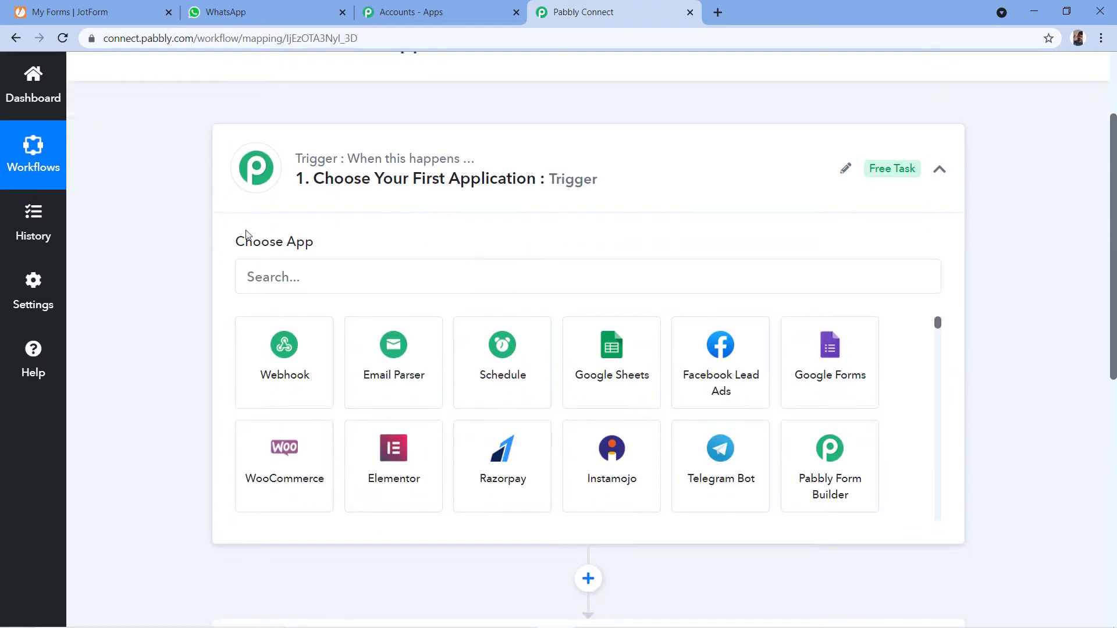
{"action": "left_click", "coordinate": [282, 275]}
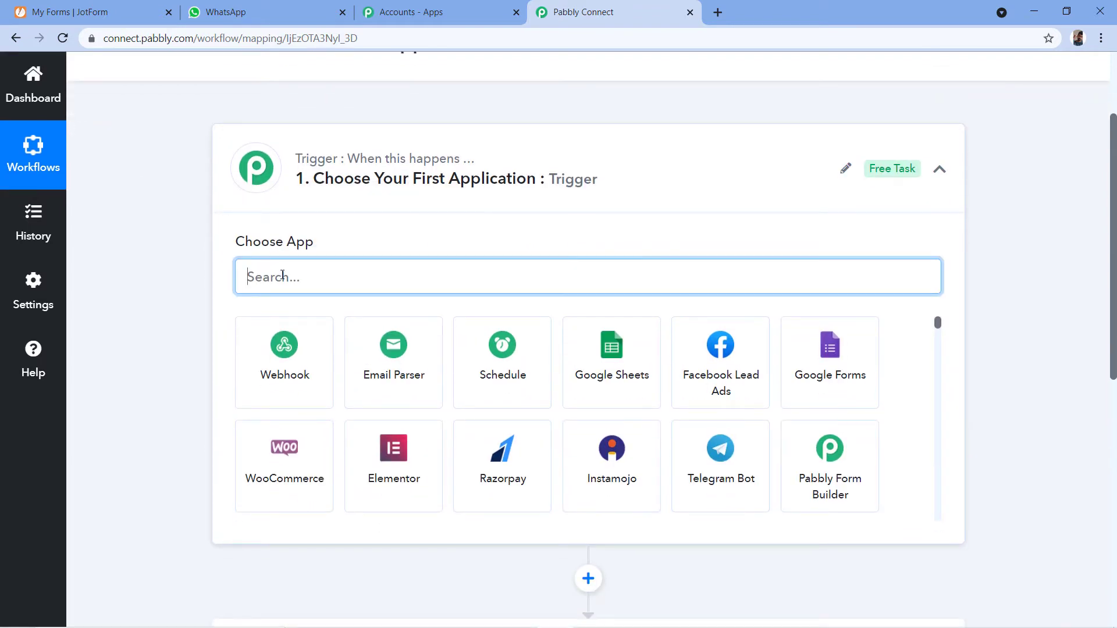
{"action": "type", "text": "JotF"}
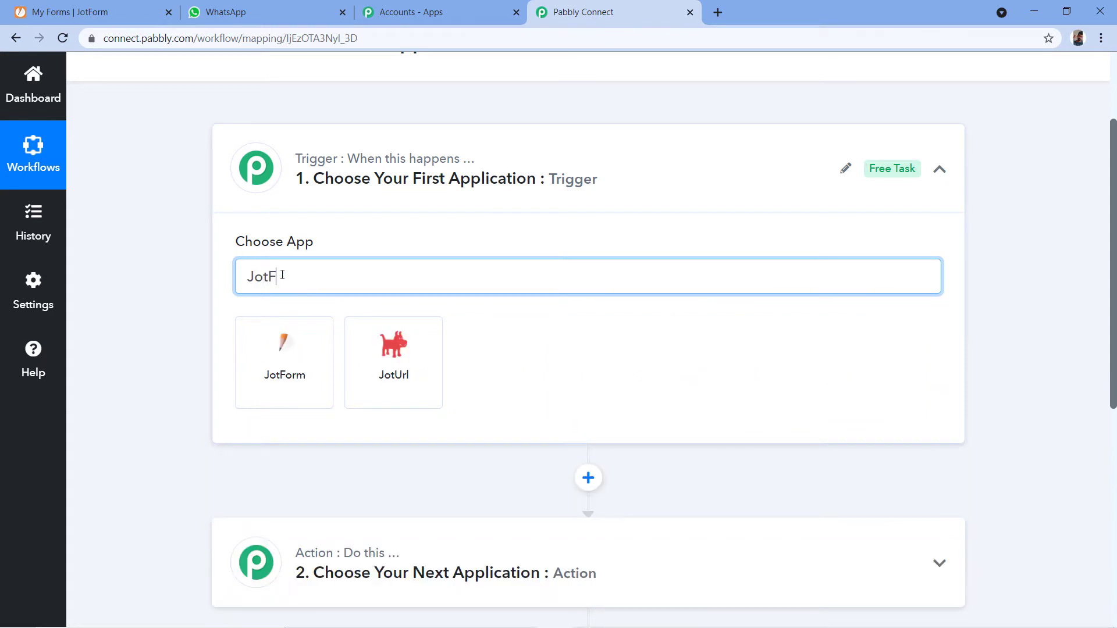
{"action": "type", "text": "orm"}
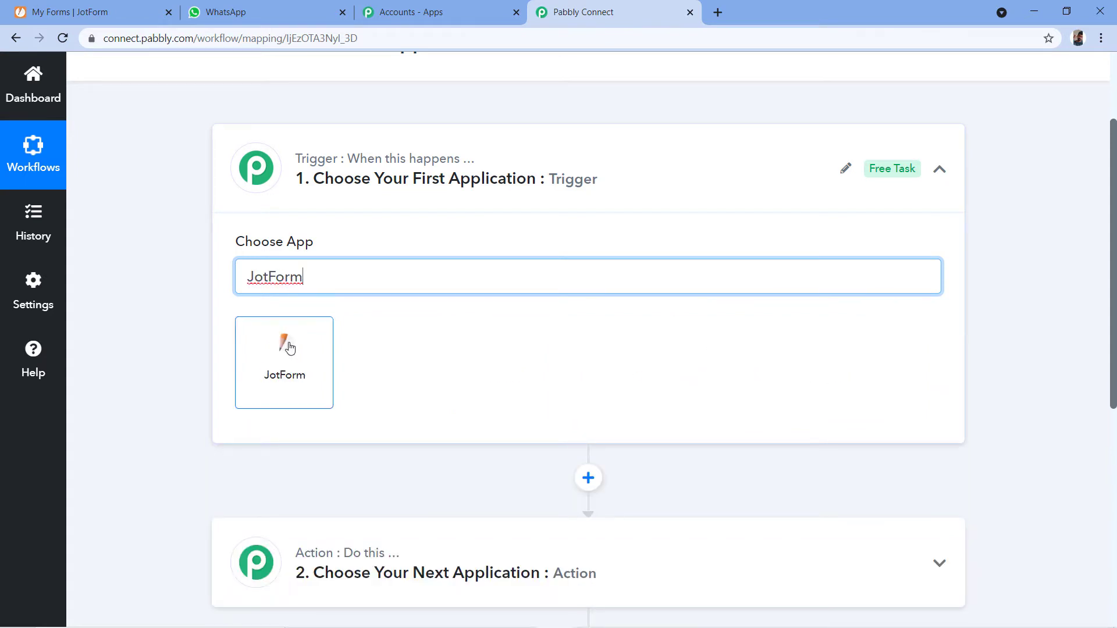
{"action": "left_click", "coordinate": [283, 349]}
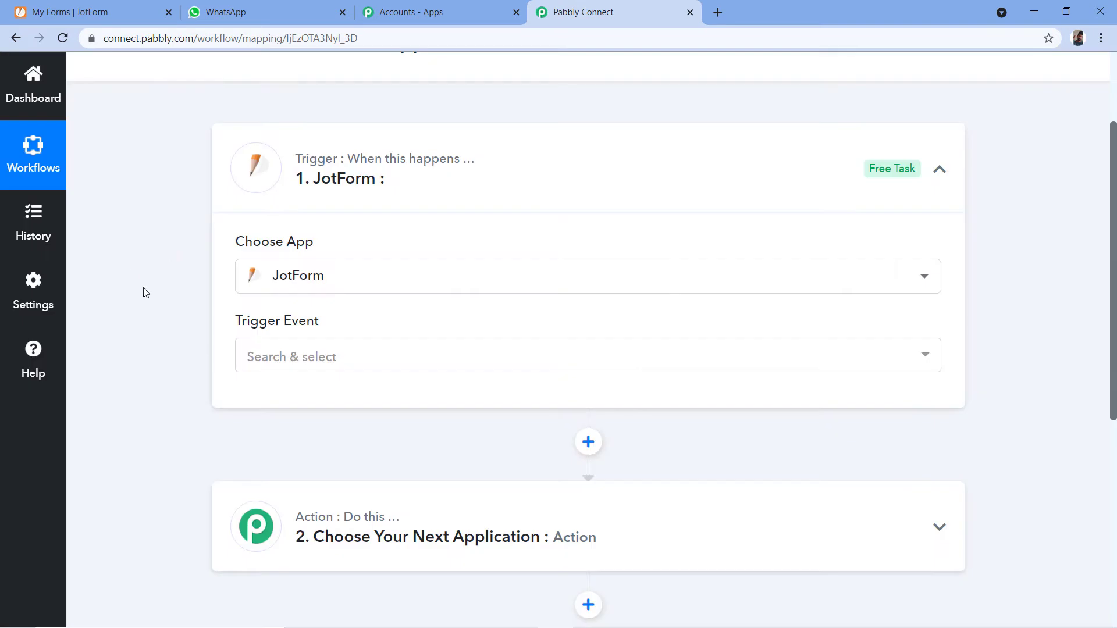
Set the JotForm trigger event to New Response and bring up its webhook URL details.
{"action": "left_click", "coordinate": [392, 352]}
{"action": "left_click", "coordinate": [296, 434]}
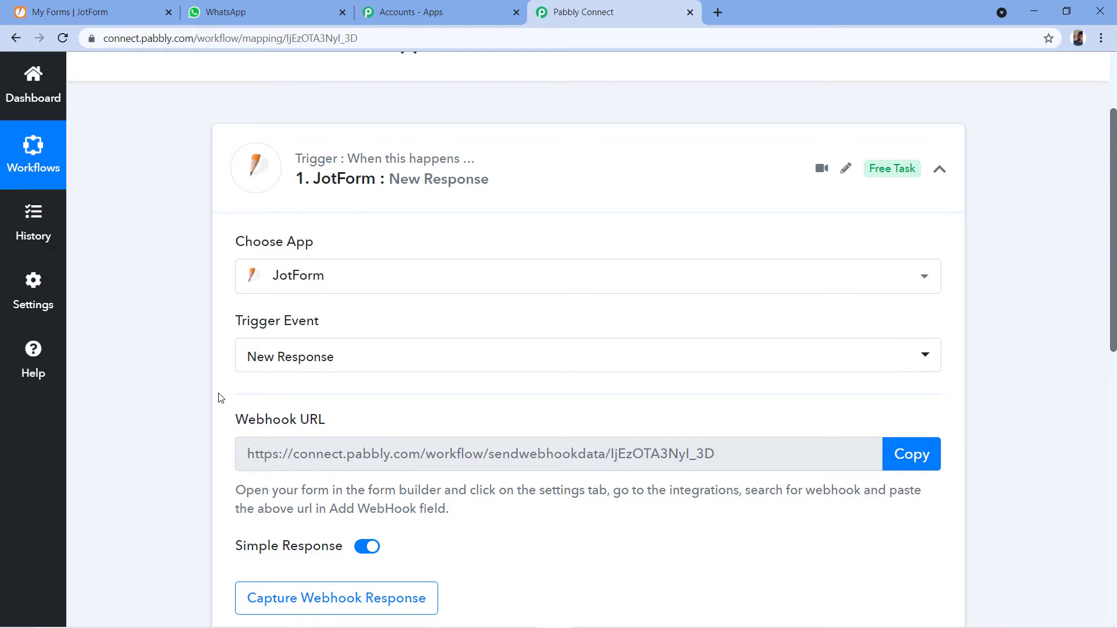
{"action": "scroll", "coordinate": [220, 398], "scroll_direction": "down", "scroll_amount": 1}
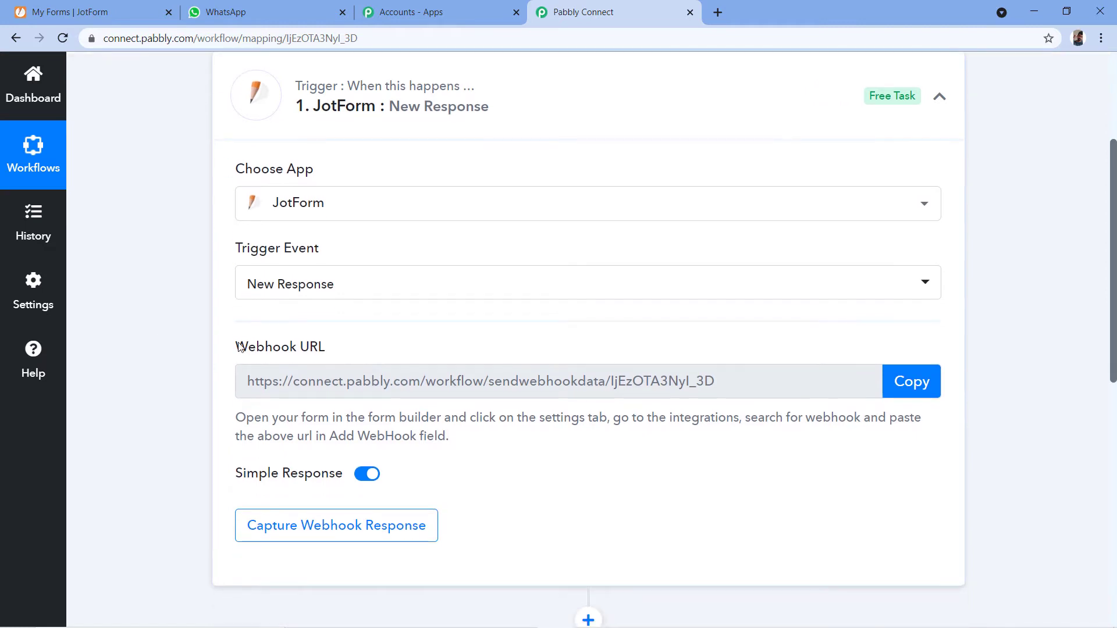
{"action": "scroll", "coordinate": [349, 323], "scroll_direction": "down", "scroll_amount": 1}
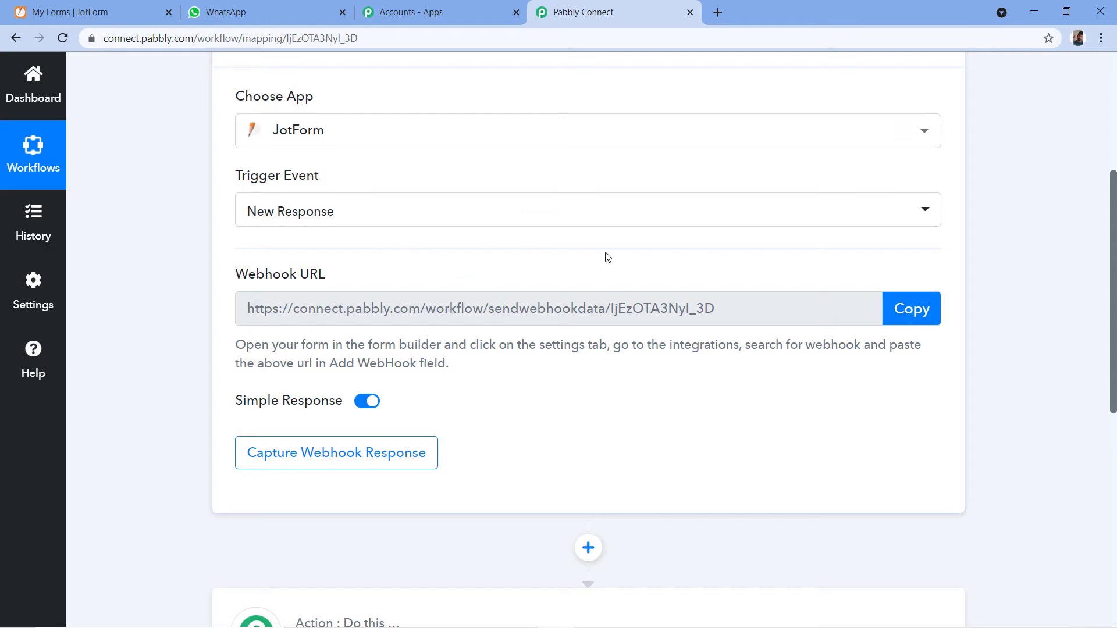
Switch to JotForm and open the eBook Registration Form for editing.
{"action": "left_click", "coordinate": [111, 11]}
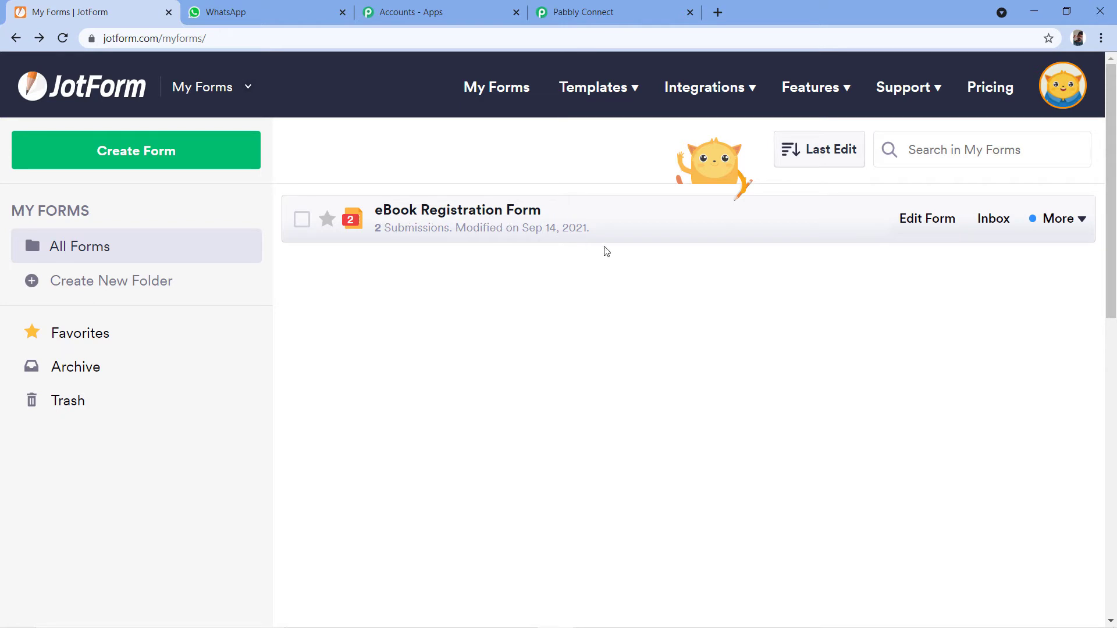
{"action": "left_click", "coordinate": [914, 230]}
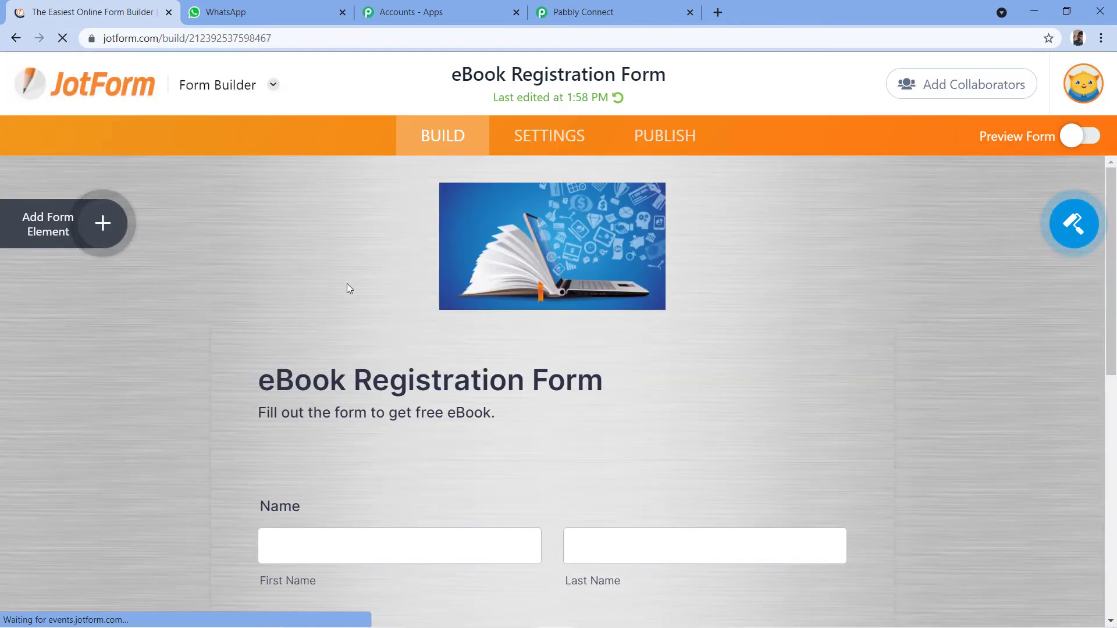
{"action": "scroll", "coordinate": [272, 248], "scroll_direction": "down", "scroll_amount": 5}
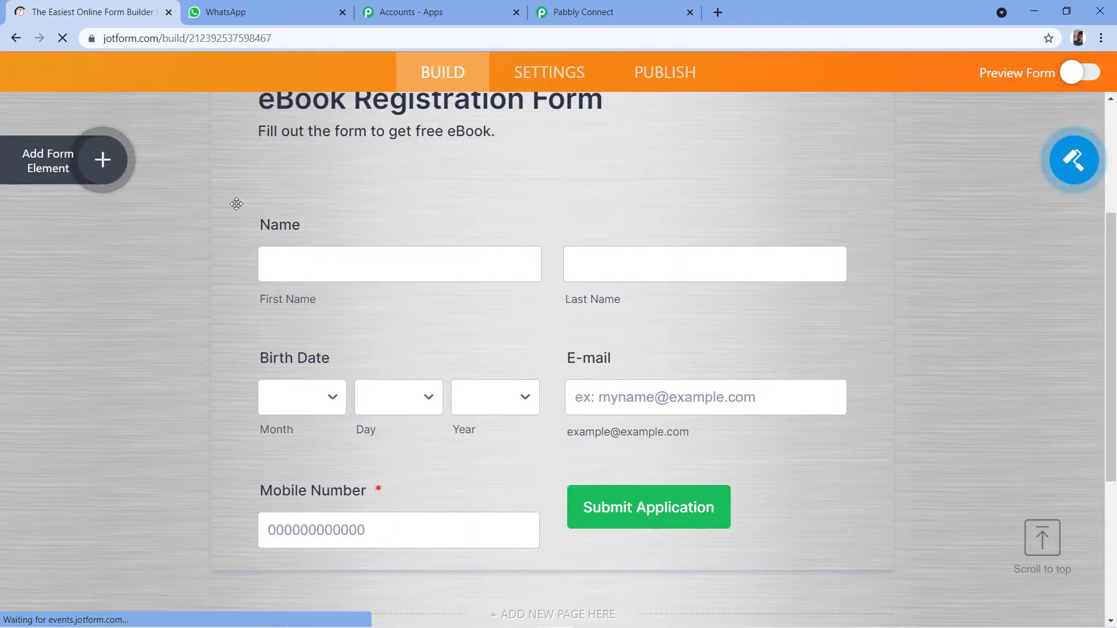
{"action": "left_click", "coordinate": [614, 12]}
{"action": "left_click", "coordinate": [93, 12]}
{"action": "scroll", "coordinate": [503, 156], "scroll_direction": "up", "scroll_amount": 3}
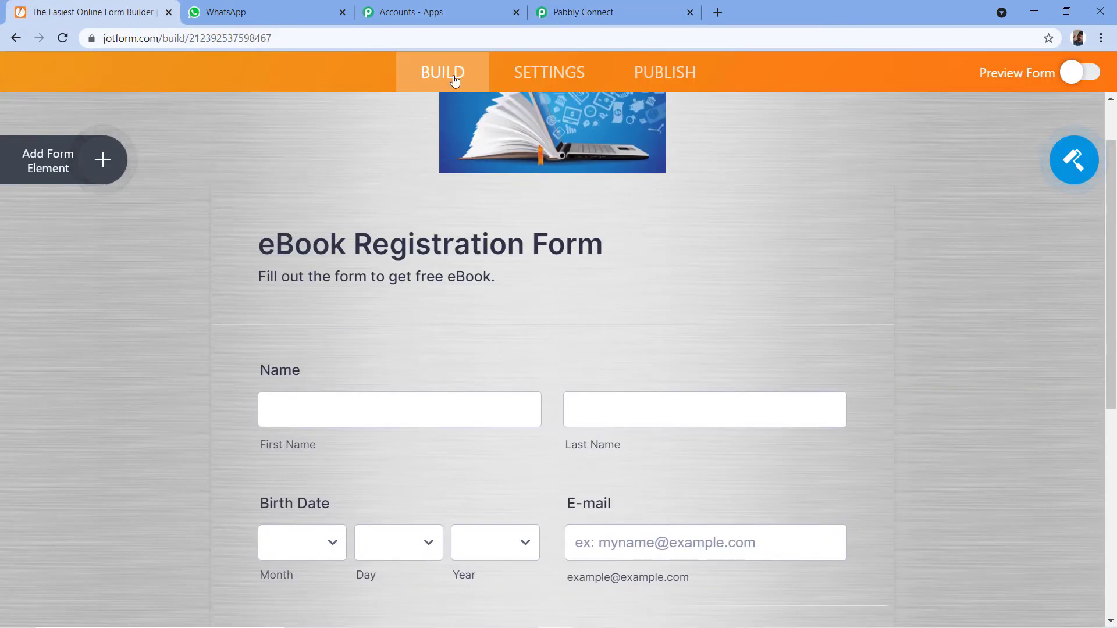
Open the Integrations section in the eBook Registration Form's settings.
{"action": "left_click", "coordinate": [557, 72]}
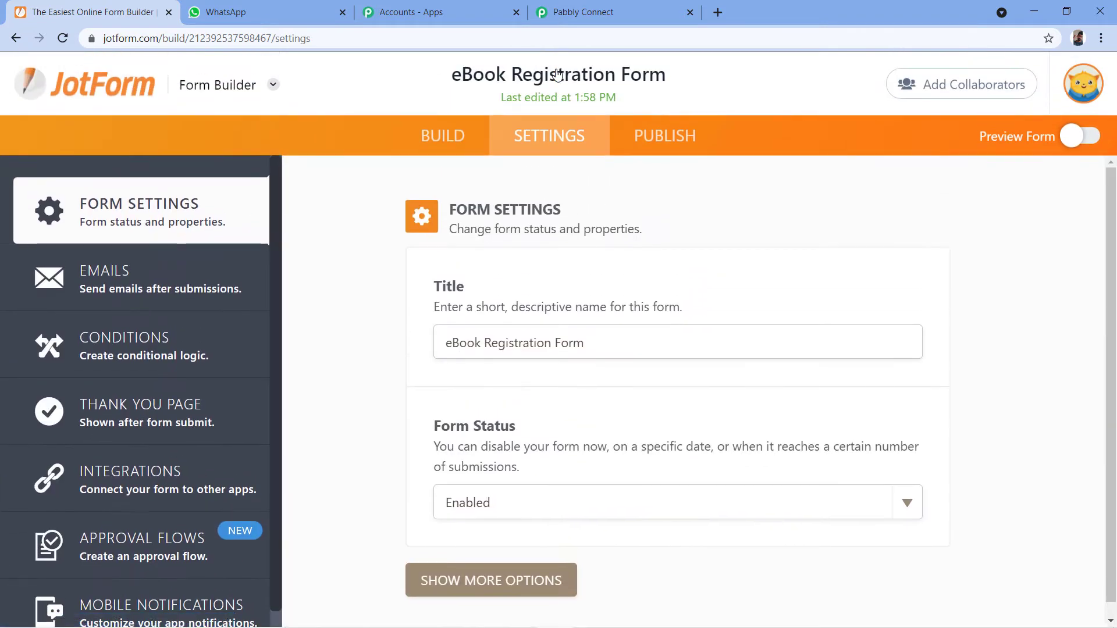
{"action": "scroll", "coordinate": [124, 186], "scroll_direction": "down", "scroll_amount": 1}
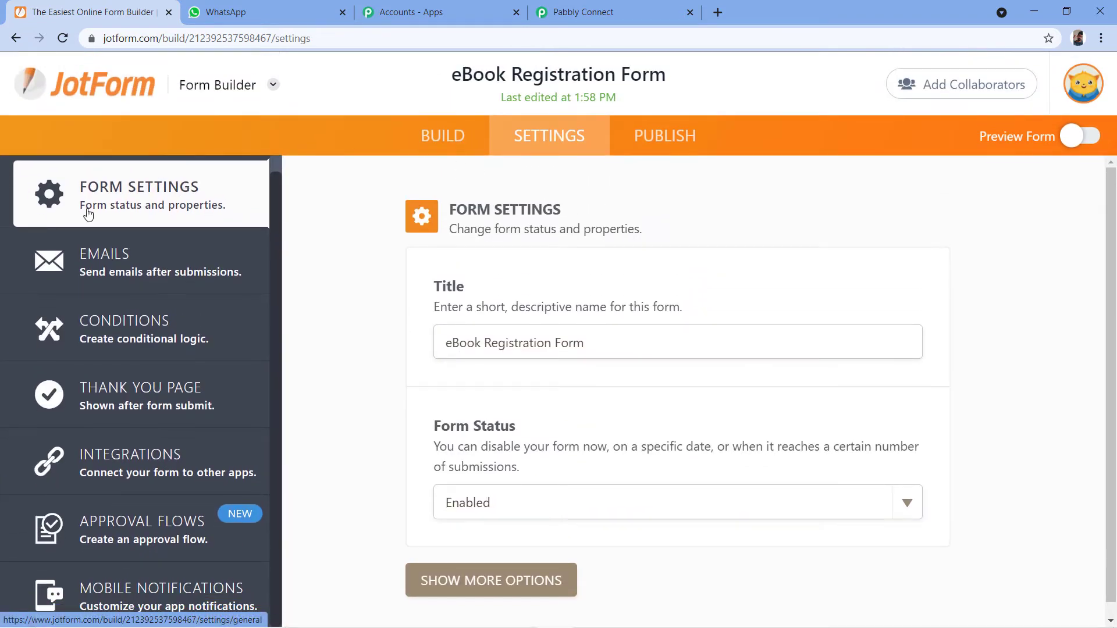
{"action": "left_click", "coordinate": [132, 463]}
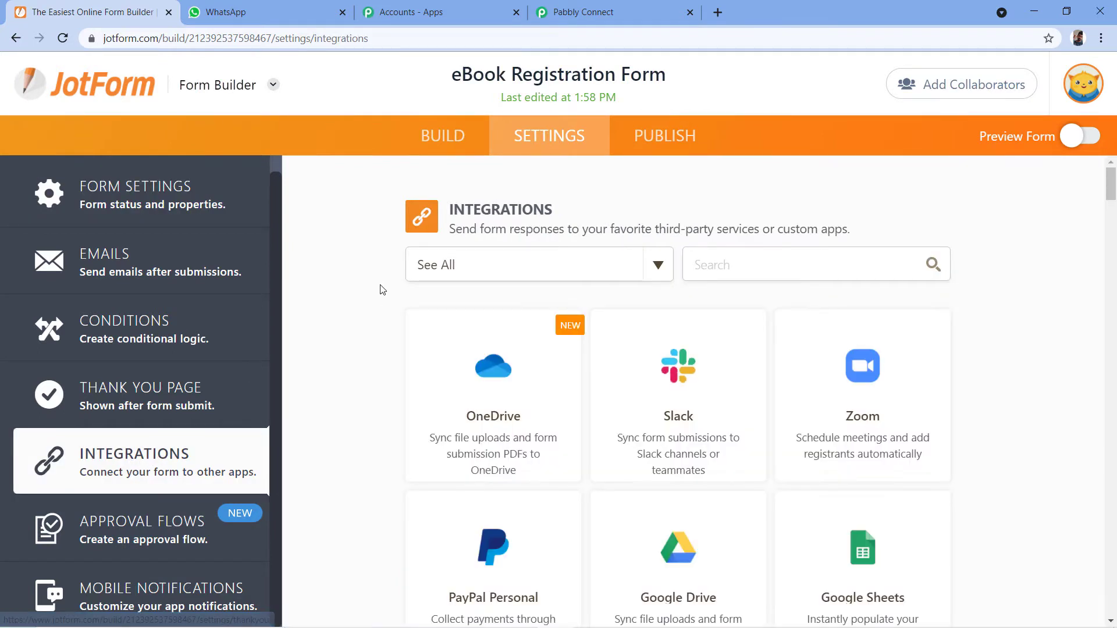
{"action": "scroll", "coordinate": [383, 290], "scroll_direction": "down", "scroll_amount": 2}
{"action": "scroll", "coordinate": [382, 290], "scroll_direction": "up", "scroll_amount": 2}
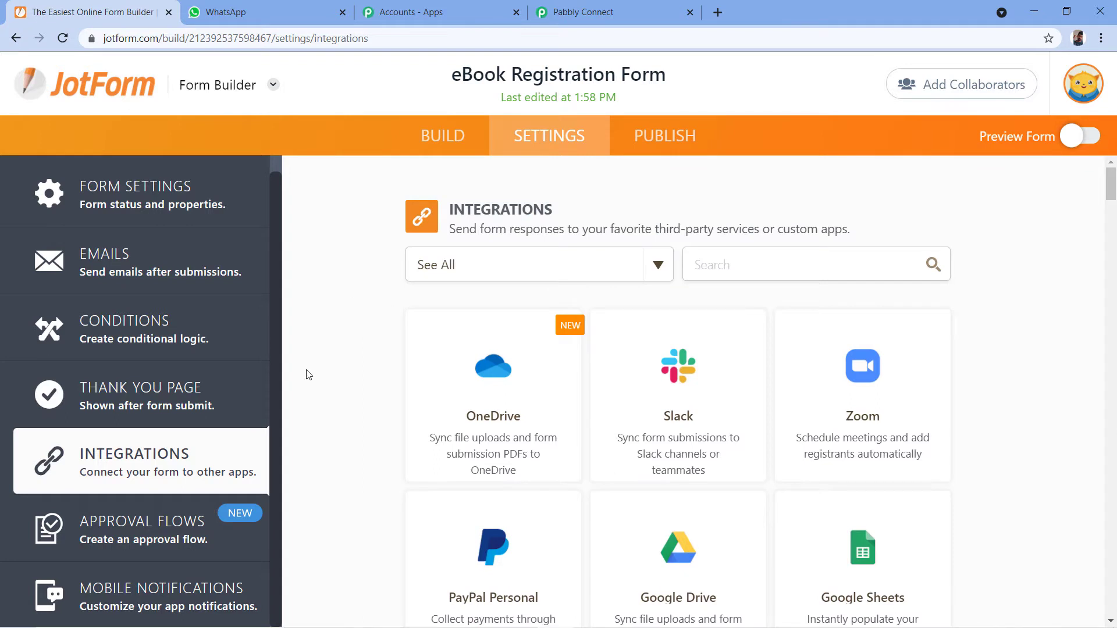
Search the integrations for "Webho" and open the WebHooks integration.
{"action": "left_click", "coordinate": [716, 268]}
{"action": "type", "text": "Web"}
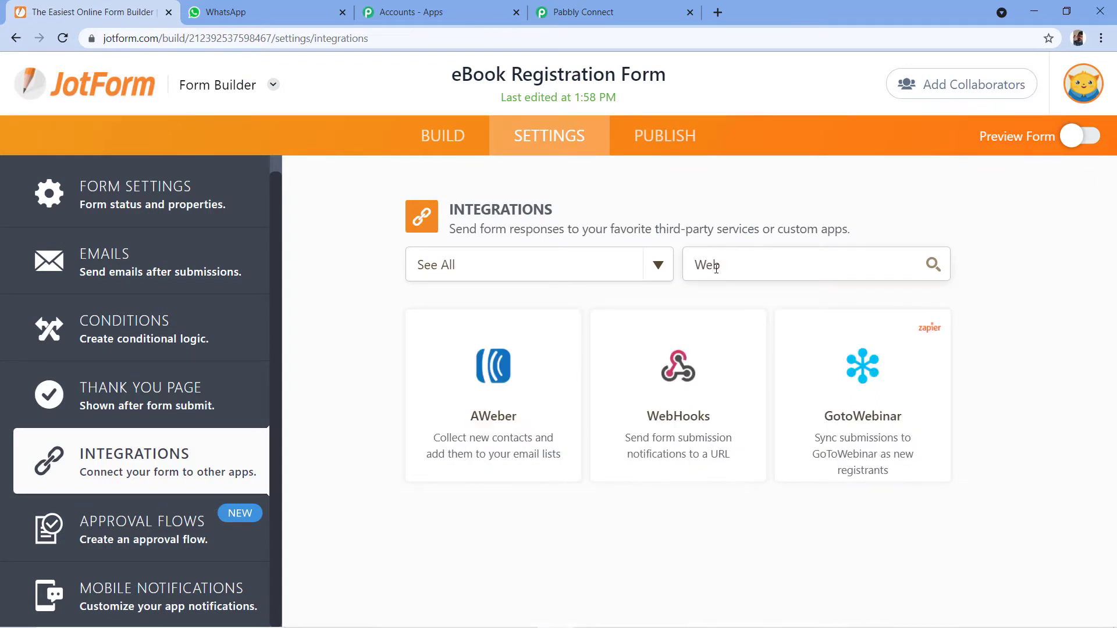
{"action": "type", "text": "ho"}
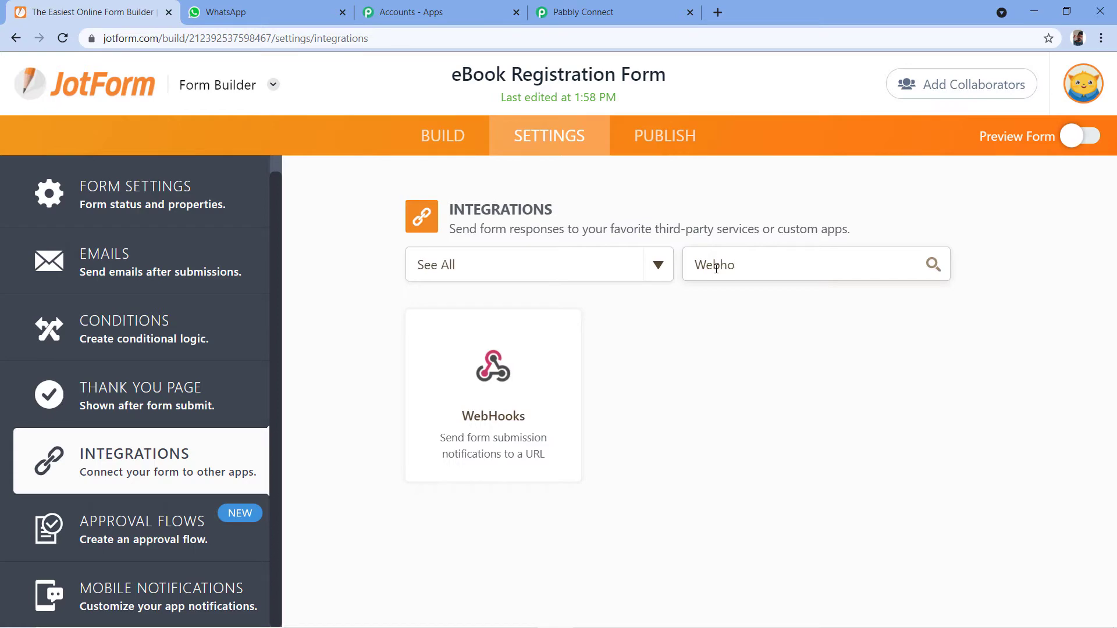
{"action": "left_click", "coordinate": [496, 409]}
{"action": "left_click", "coordinate": [622, 6]}
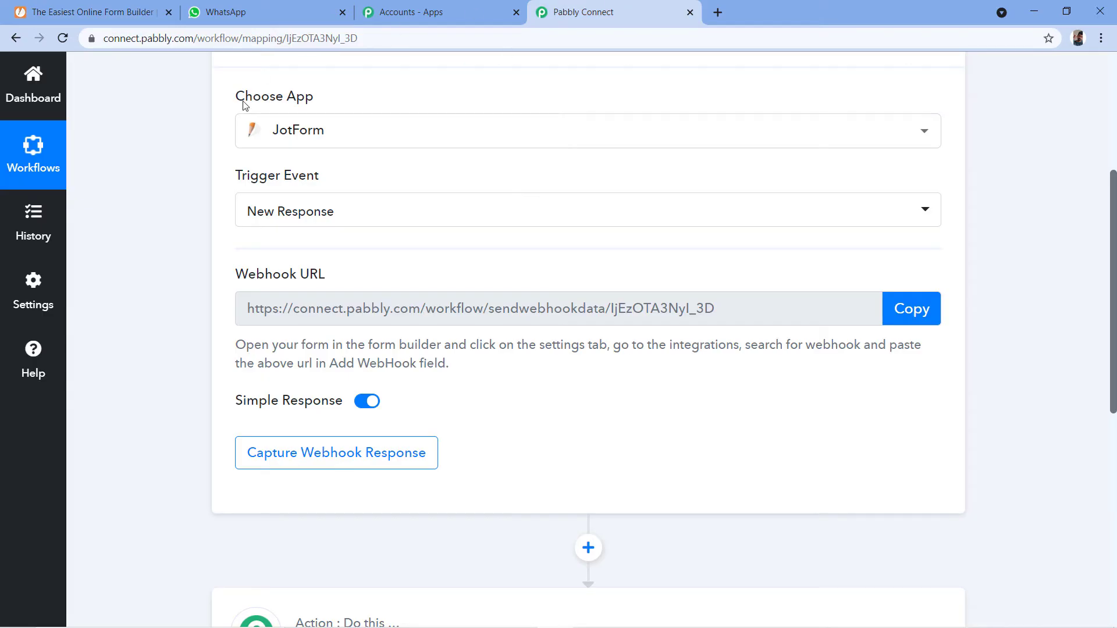
{"action": "left_click", "coordinate": [93, 11]}
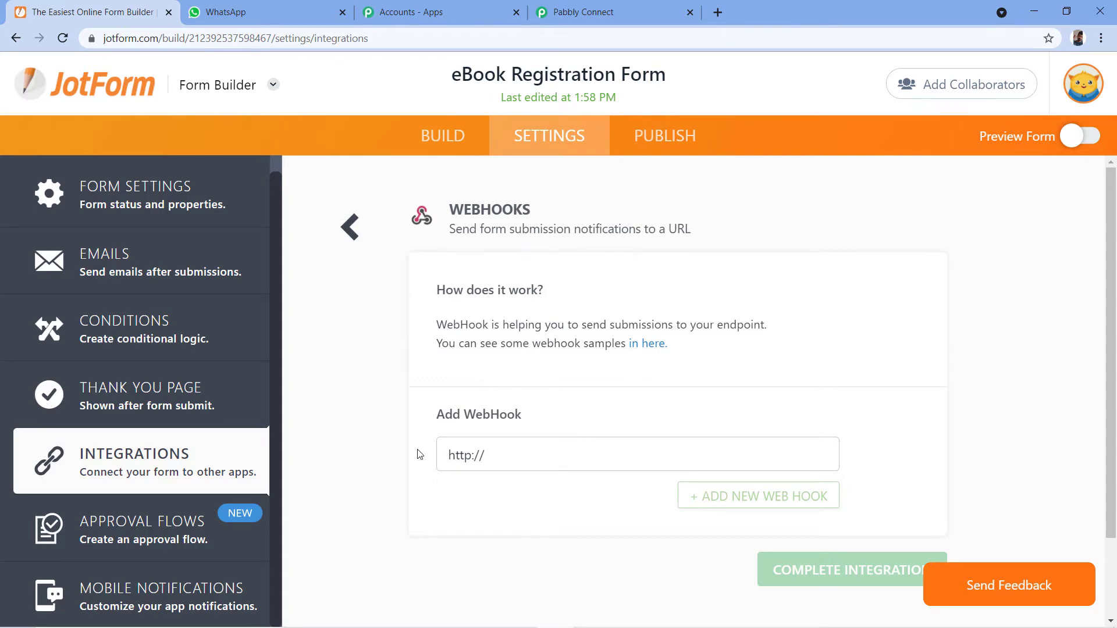
{"action": "left_click", "coordinate": [611, 11]}
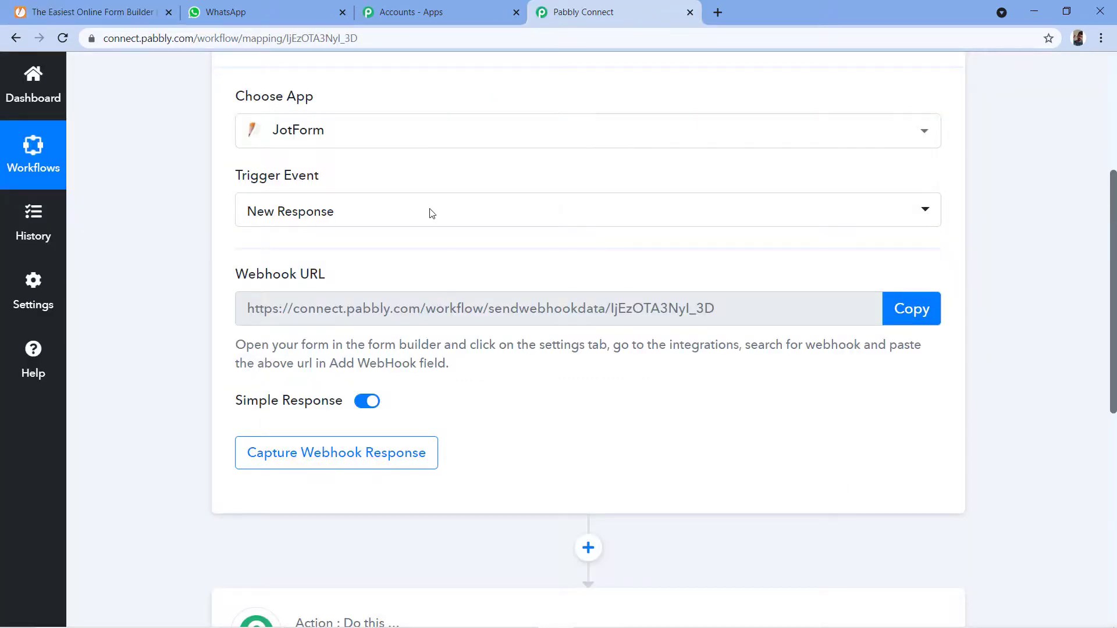
{"action": "left_click", "coordinate": [62, 6]}
{"action": "scroll", "coordinate": [496, 345], "scroll_direction": "down", "scroll_amount": 1}
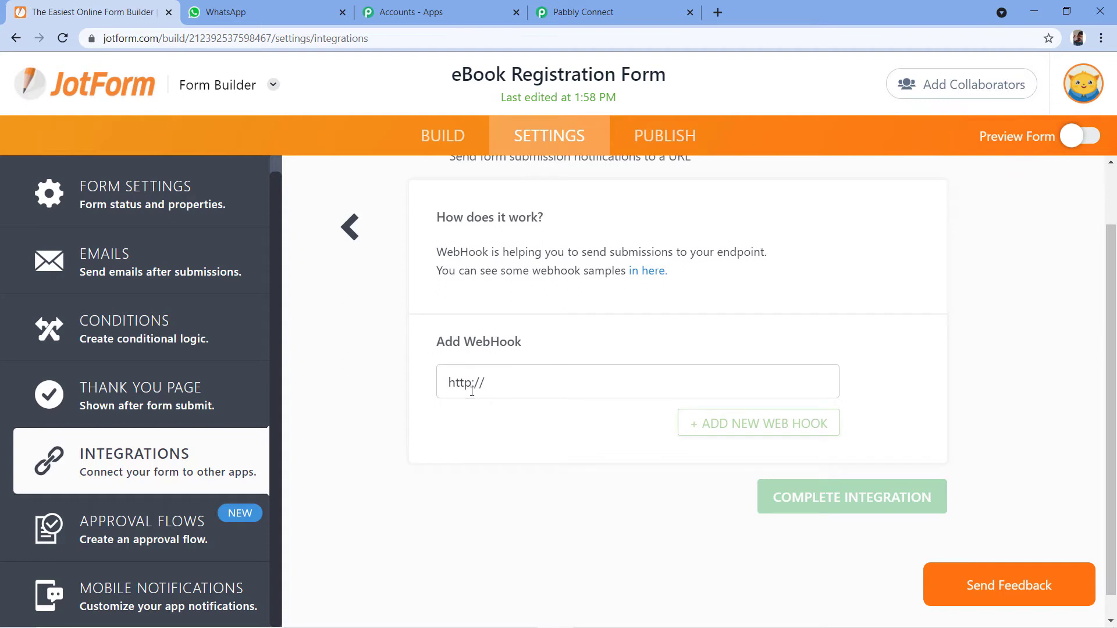
{"action": "left_click_drag", "start_coordinate": [507, 387], "coordinate": [424, 387]}
{"action": "key", "text": "BackSpace"}
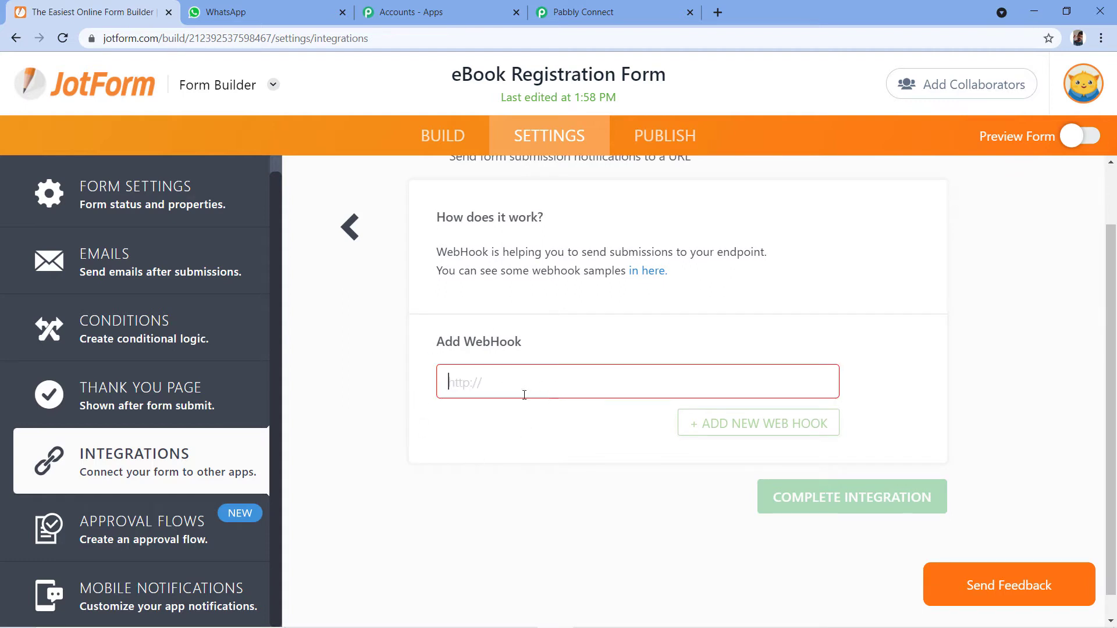
Copy the JotForm trigger's webhook URL from Pabbly Connect into JotForm's Add WebHook field and complete the integration.
{"action": "left_click", "coordinate": [606, 9]}
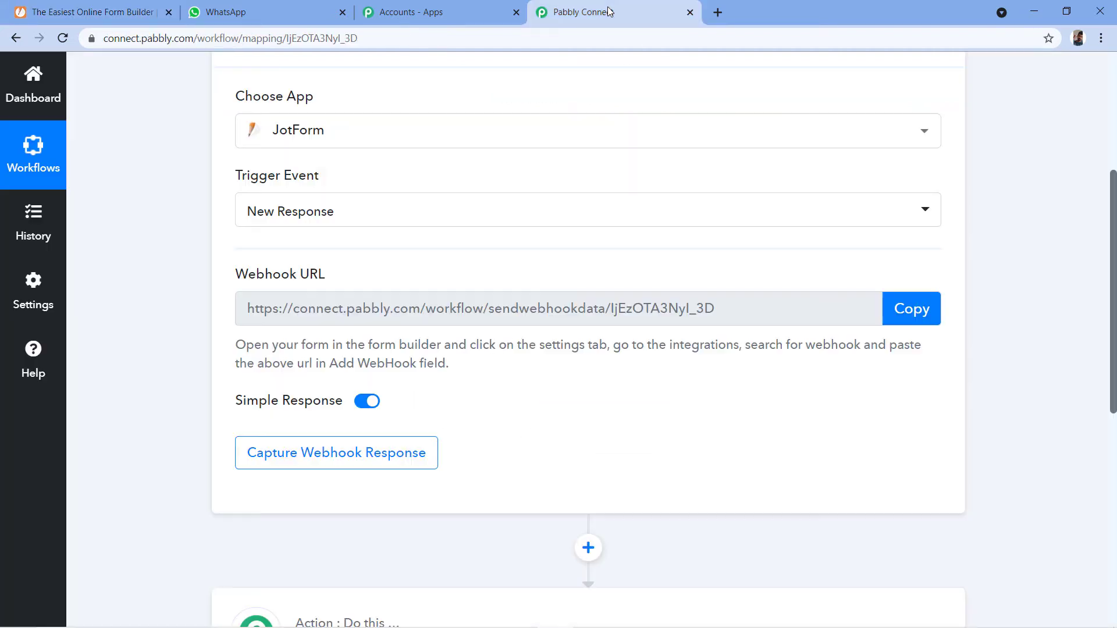
{"action": "mouse_move", "coordinate": [299, 283]}
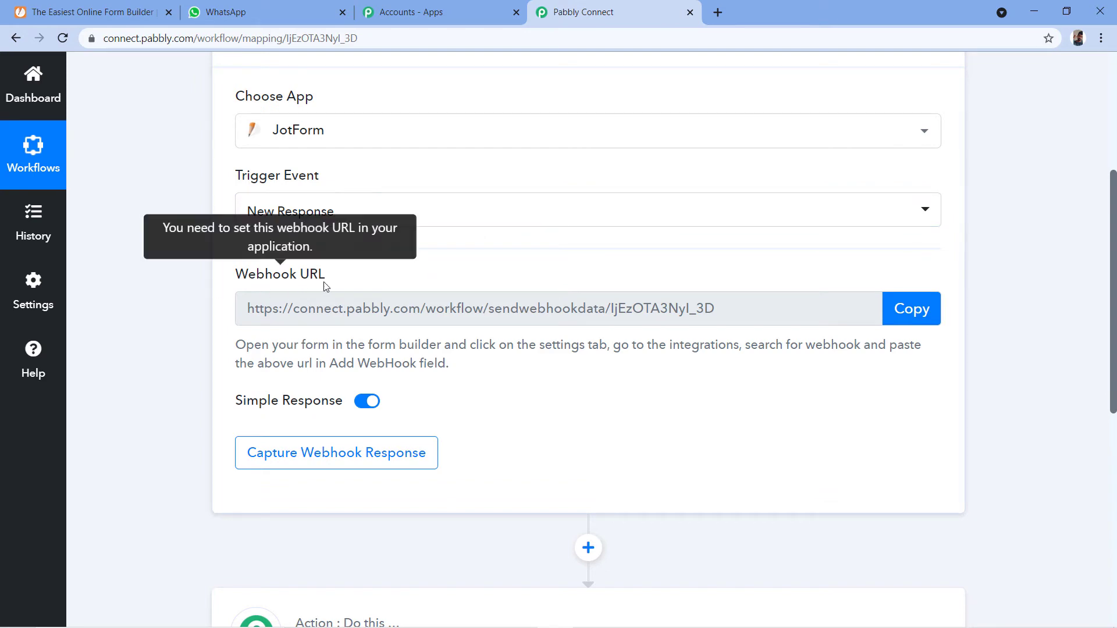
{"action": "left_click", "coordinate": [911, 311]}
{"action": "left_click", "coordinate": [106, 6]}
{"action": "right_click", "coordinate": [461, 389]}
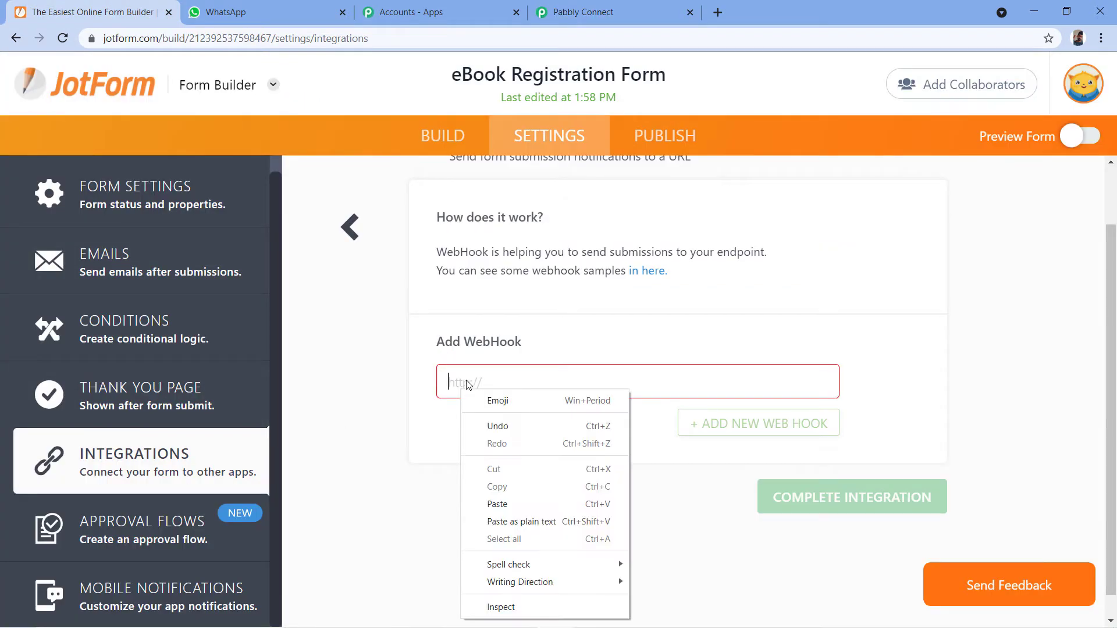
{"action": "left_click", "coordinate": [464, 499]}
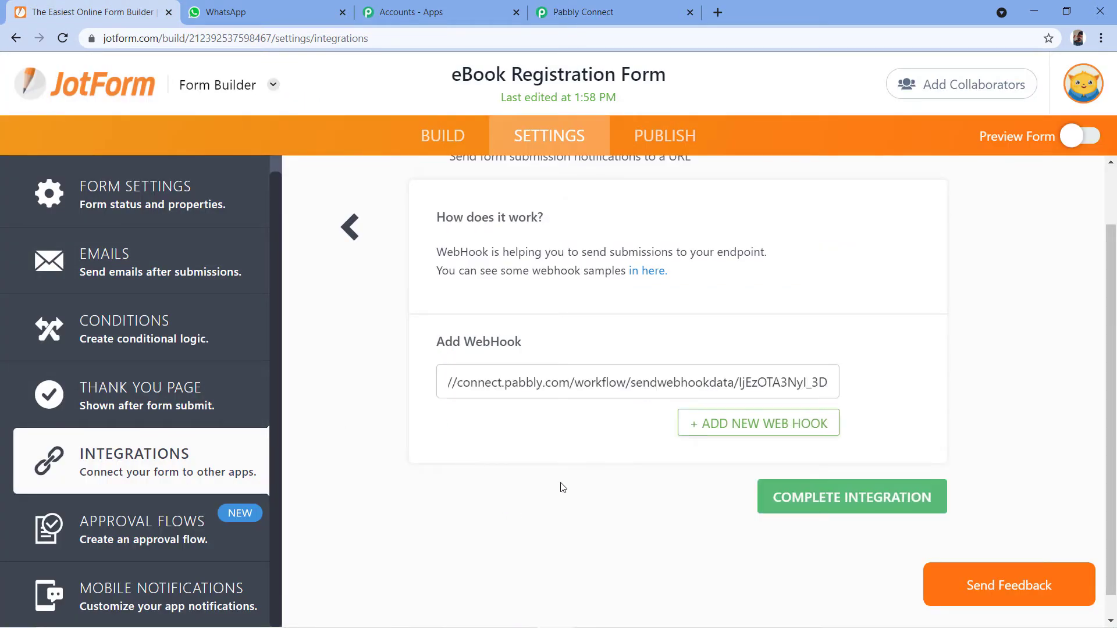
{"action": "left_click", "coordinate": [840, 508]}
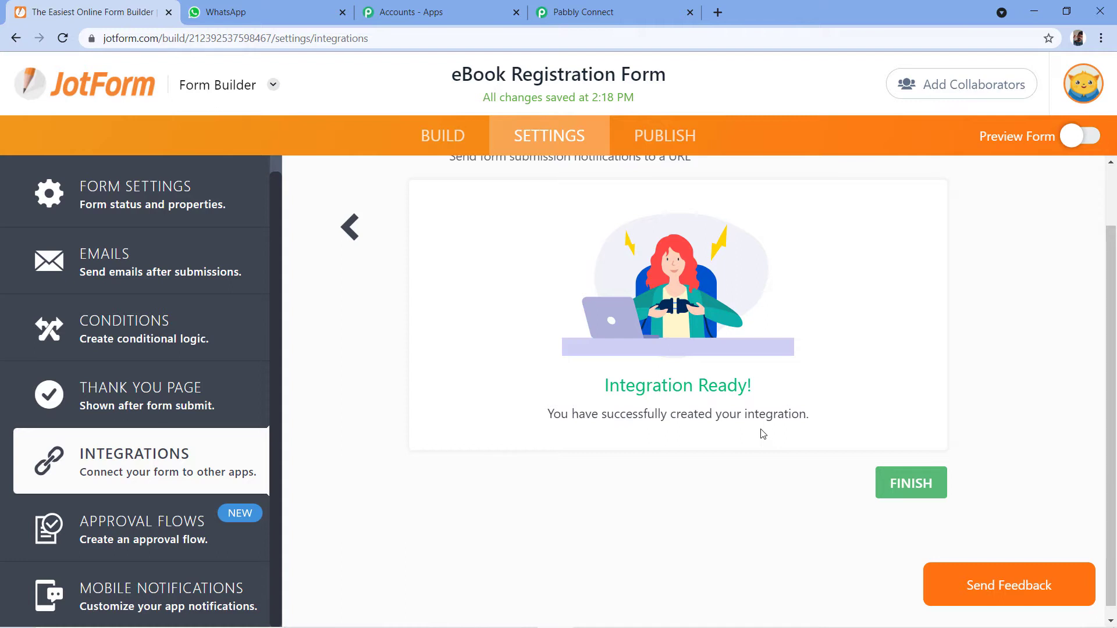
Return to the eBook Registration Form's build view and review its fields.
{"action": "scroll", "coordinate": [751, 435], "scroll_direction": "up", "scroll_amount": 1}
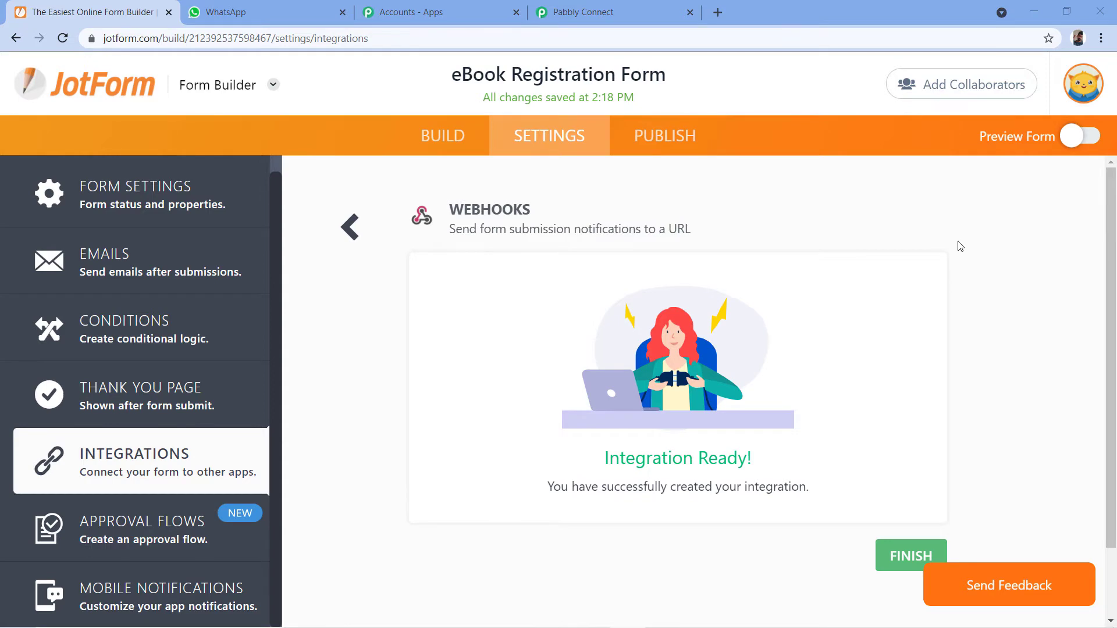
{"action": "left_click", "coordinate": [450, 120]}
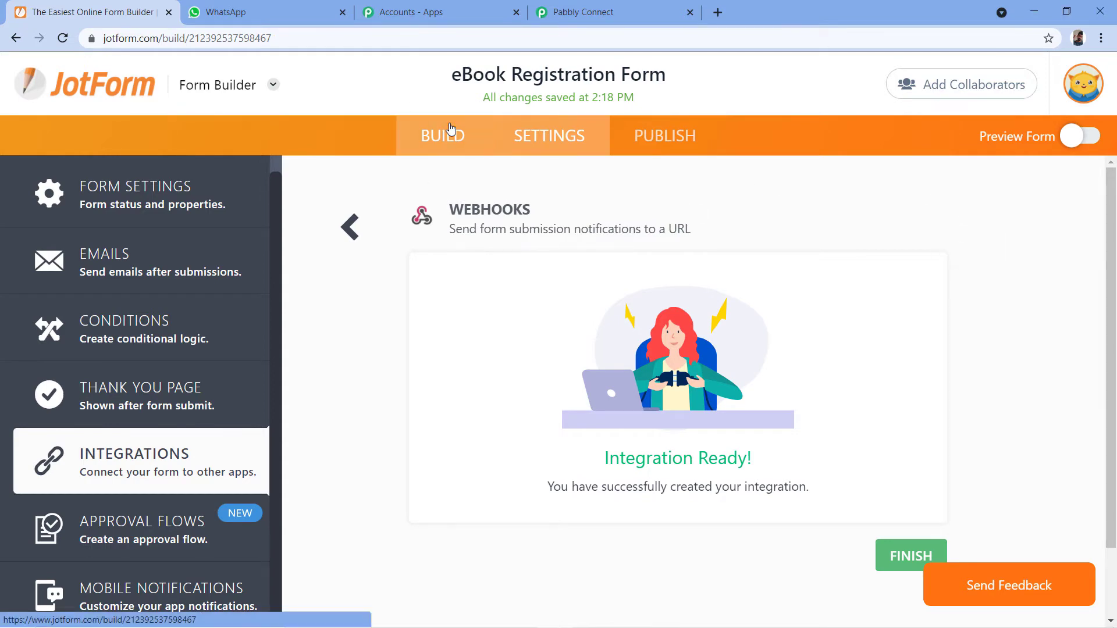
{"action": "scroll", "coordinate": [347, 243], "scroll_direction": "down", "scroll_amount": 2}
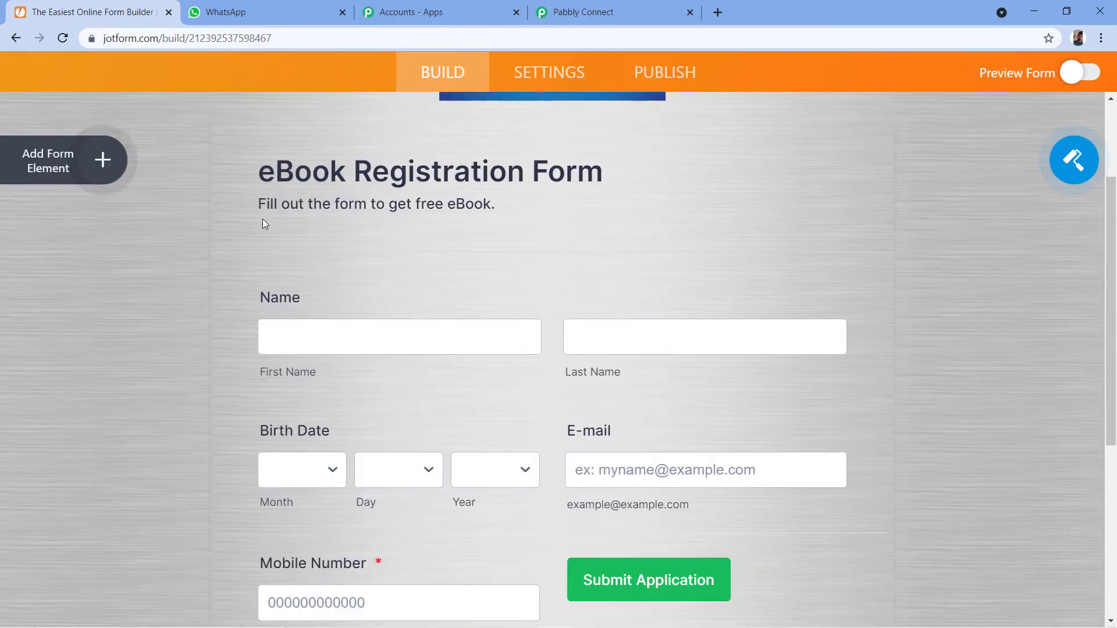
{"action": "scroll", "coordinate": [262, 302], "scroll_direction": "down", "scroll_amount": 1}
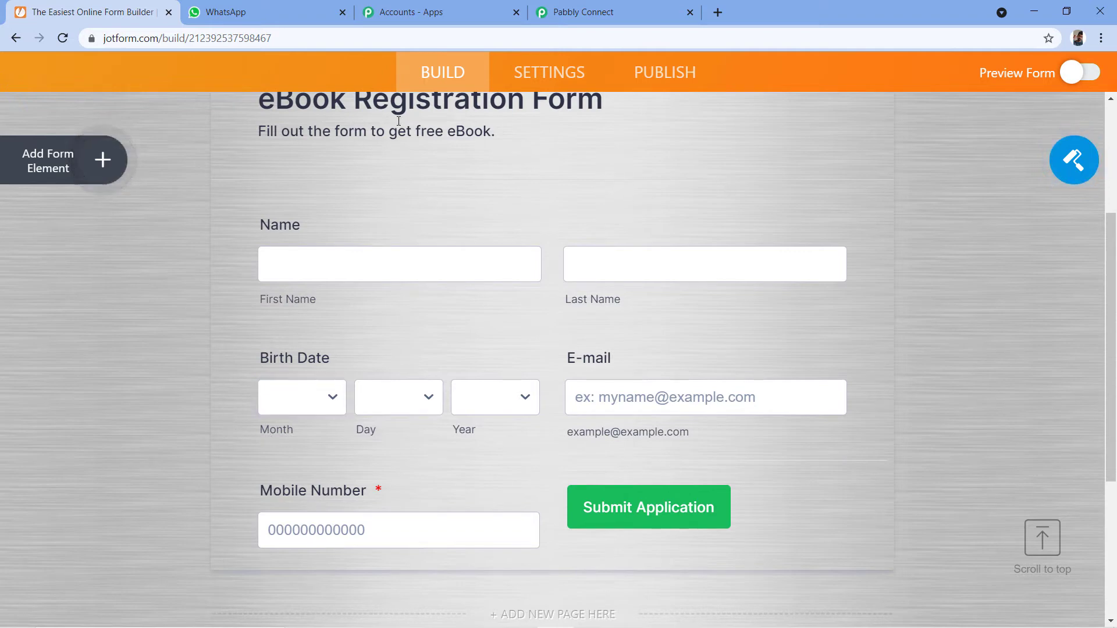
Switch to Pabbly Connect and start capturing the JotForm webhook response.
{"action": "left_click", "coordinate": [664, 12]}
{"action": "left_click", "coordinate": [527, 417]}
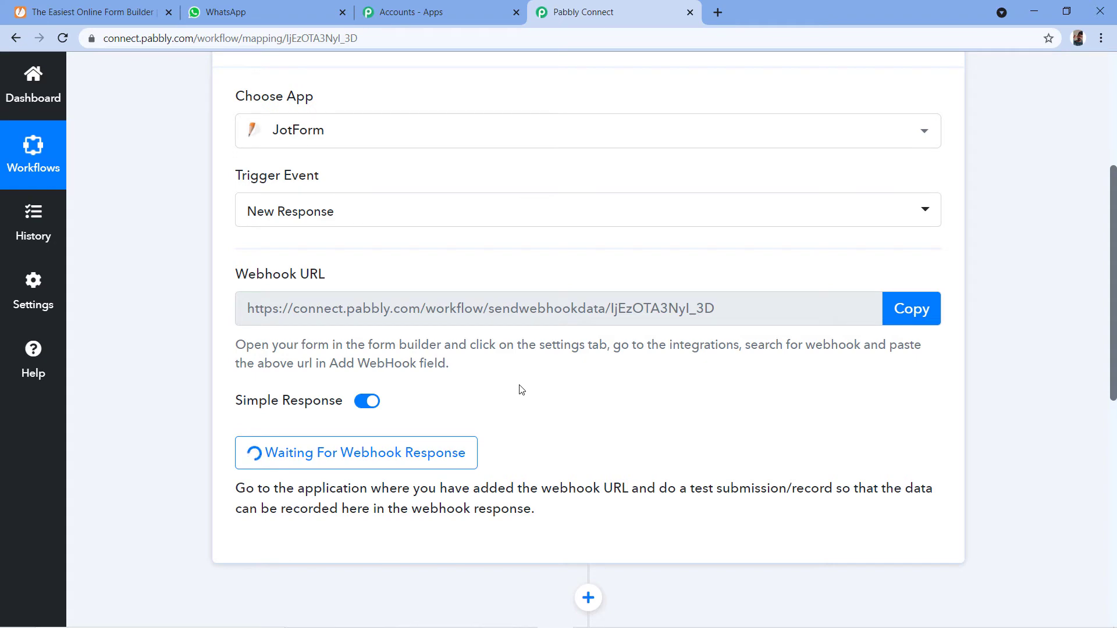
Preview the eBook Registration Form in JotForm and submit a test entry with name, birth date, e-mail and mobile number.
{"action": "left_click", "coordinate": [93, 12]}
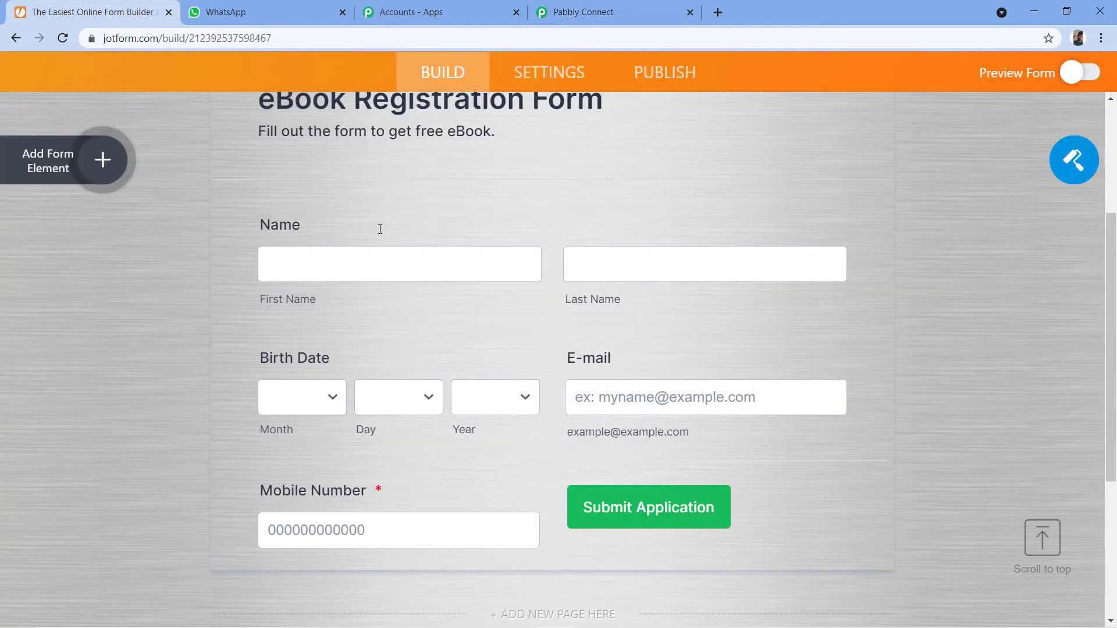
{"action": "scroll", "coordinate": [379, 250], "scroll_direction": "up", "scroll_amount": 1}
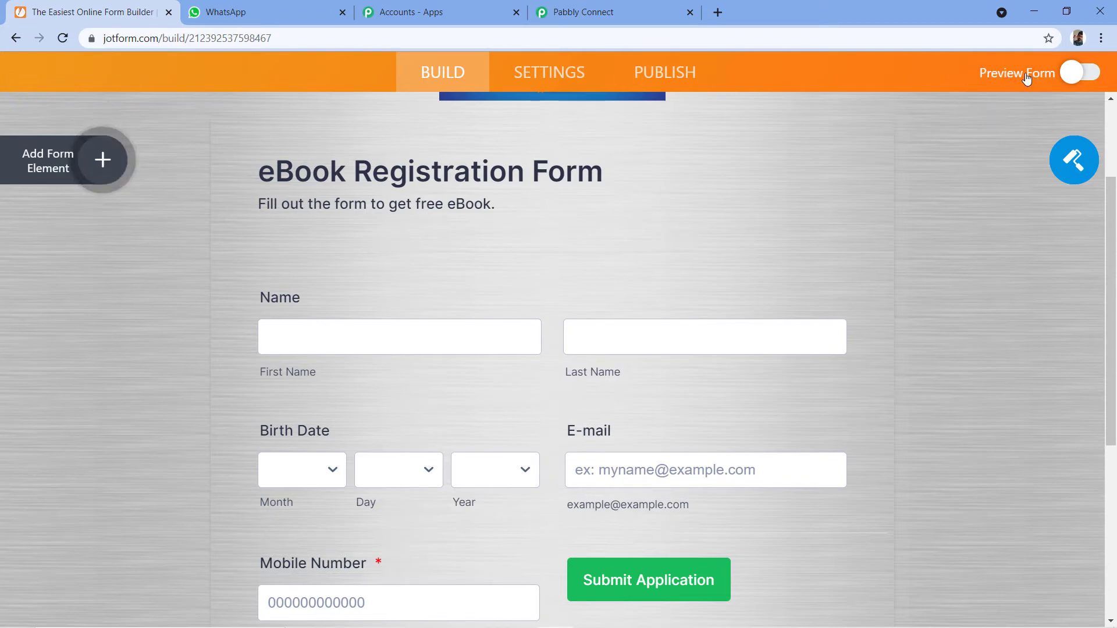
{"action": "left_click", "coordinate": [1071, 77]}
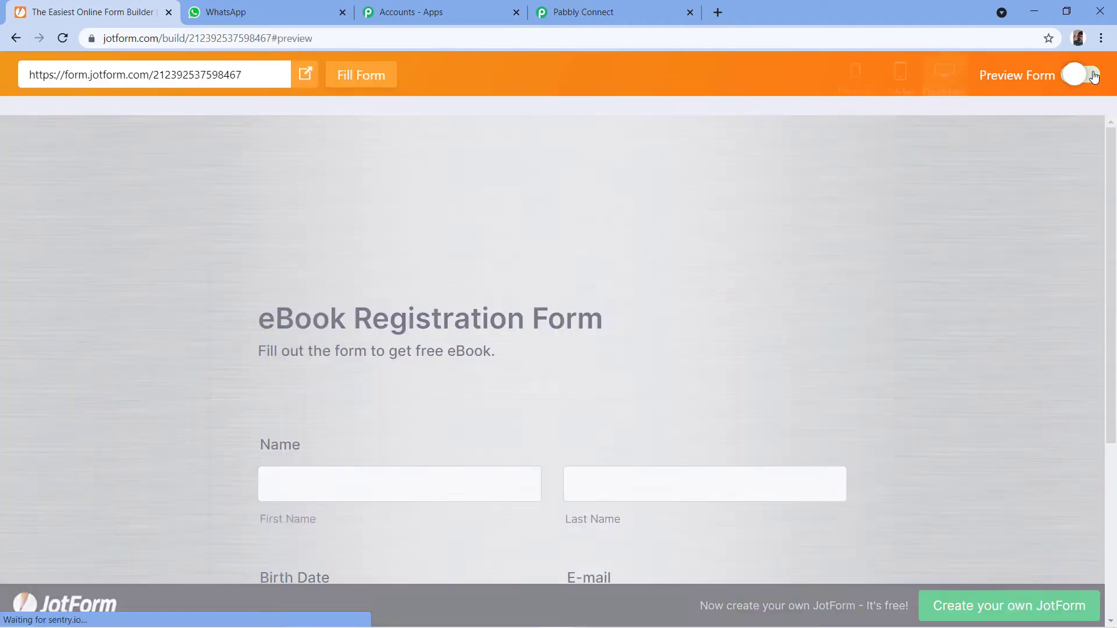
{"action": "scroll", "coordinate": [931, 167], "scroll_direction": "down", "scroll_amount": 1}
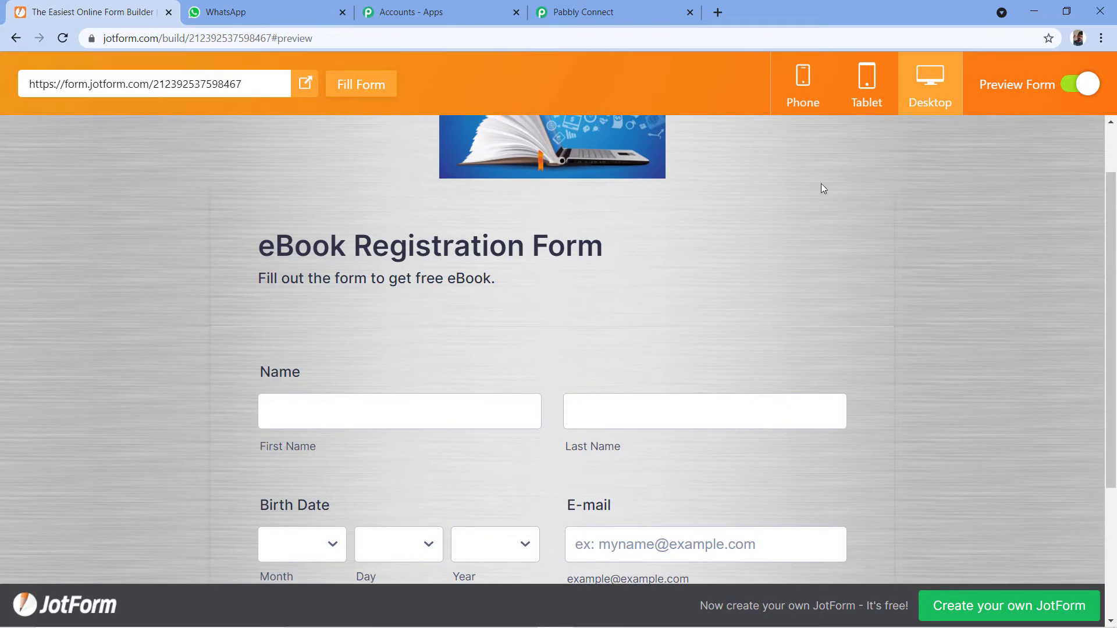
{"action": "scroll", "coordinate": [865, 196], "scroll_direction": "down", "scroll_amount": 3}
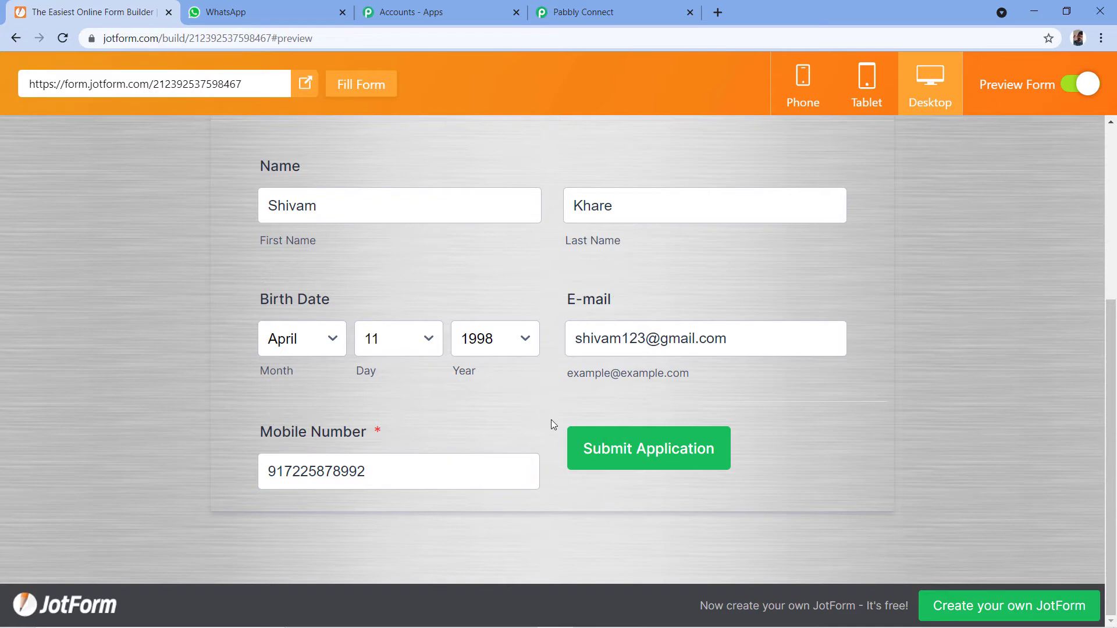
{"action": "left_click", "coordinate": [627, 459]}
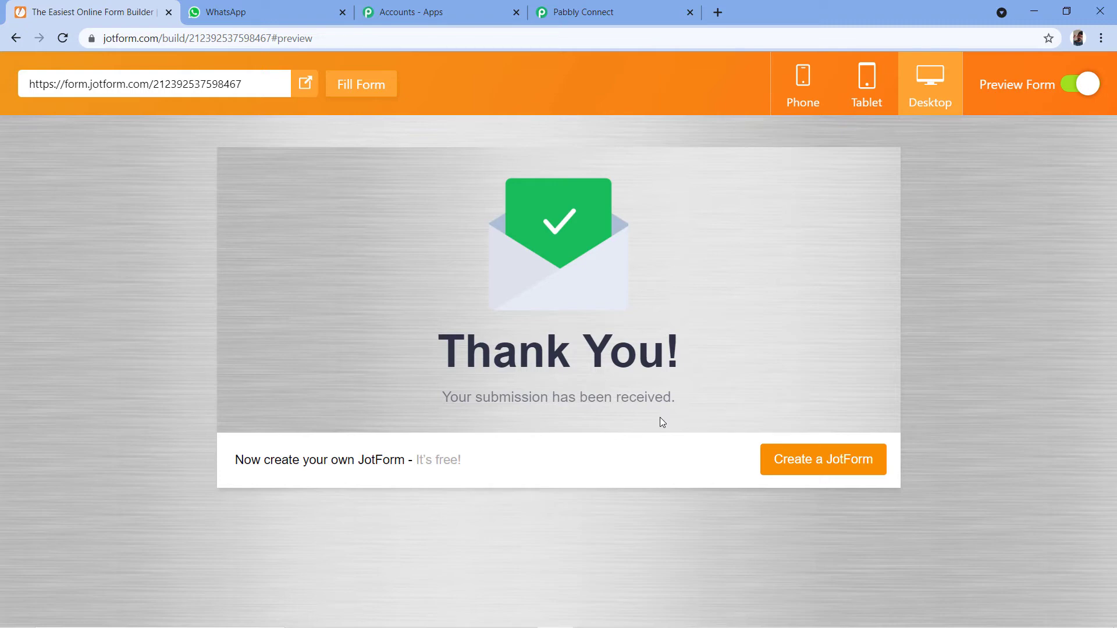
Switch to Pabbly Connect and examine the name, birth date, e-mail and mobile number values in the received webhook response.
{"action": "left_click", "coordinate": [634, 6]}
{"action": "scroll", "coordinate": [601, 419], "scroll_direction": "down", "scroll_amount": 3}
{"action": "scroll", "coordinate": [529, 320], "scroll_direction": "down", "scroll_amount": 1}
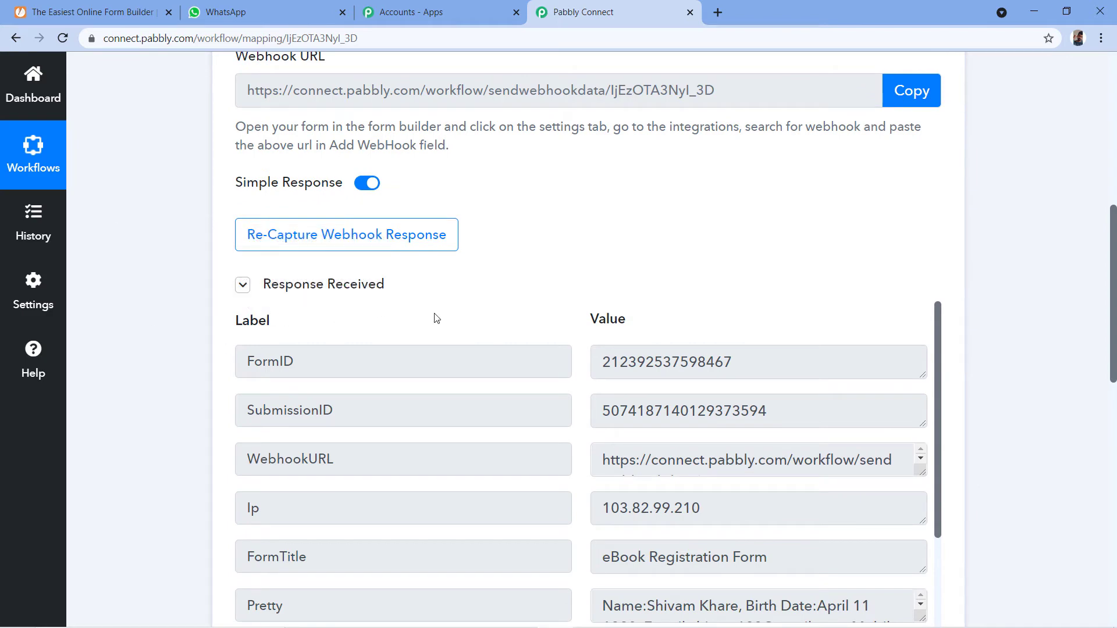
{"action": "scroll", "coordinate": [586, 257], "scroll_direction": "down", "scroll_amount": 1}
{"action": "scroll", "coordinate": [592, 277], "scroll_direction": "down", "scroll_amount": 1}
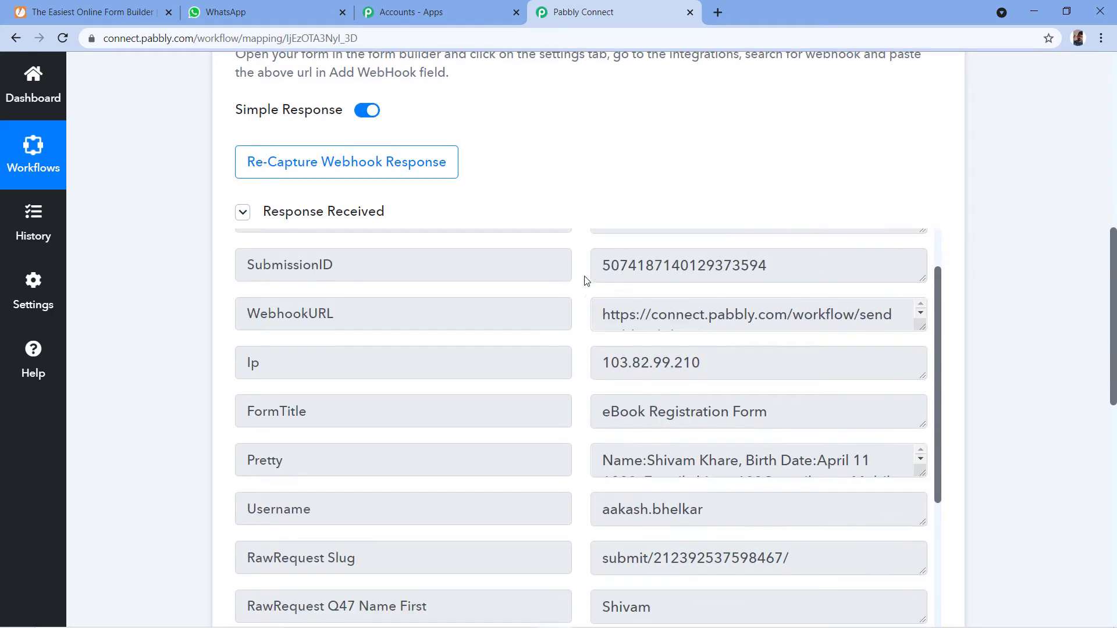
{"action": "scroll", "coordinate": [592, 277], "scroll_direction": "down", "scroll_amount": 5}
{"action": "scroll", "coordinate": [575, 272], "scroll_direction": "down", "scroll_amount": 1}
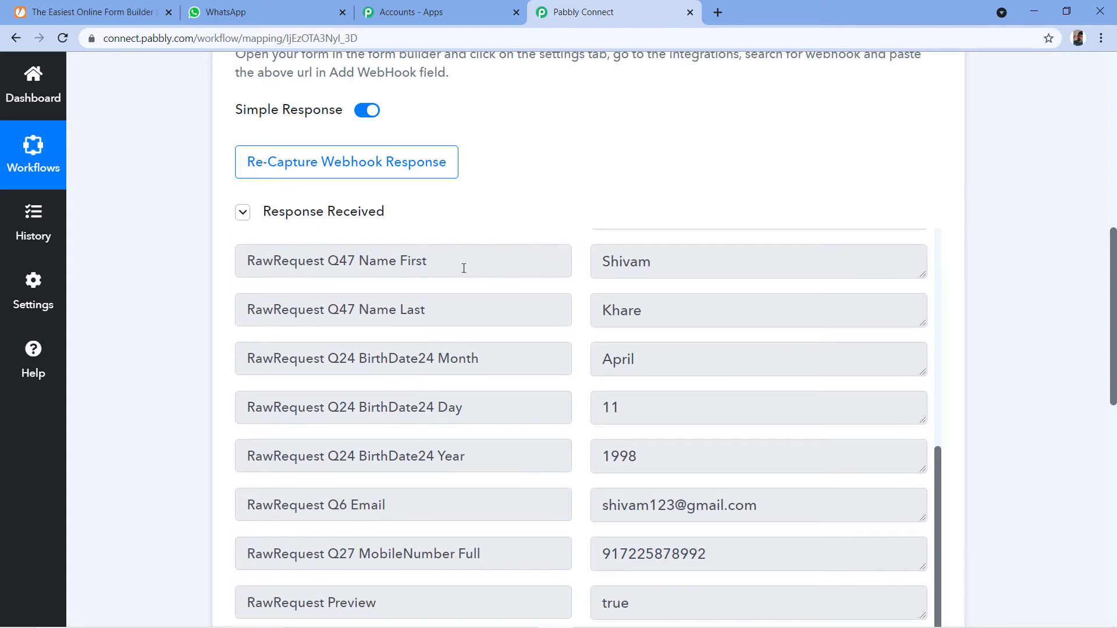
{"action": "left_click", "coordinate": [675, 261]}
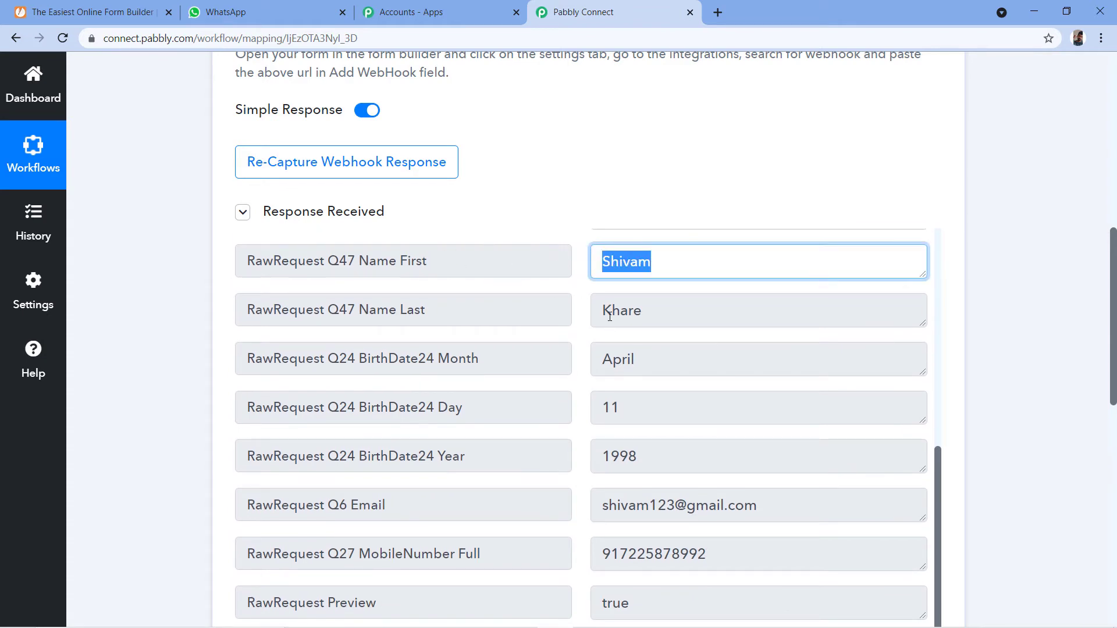
{"action": "key", "text": "Tab"}
{"action": "scroll", "coordinate": [576, 291], "scroll_direction": "down", "scroll_amount": 1}
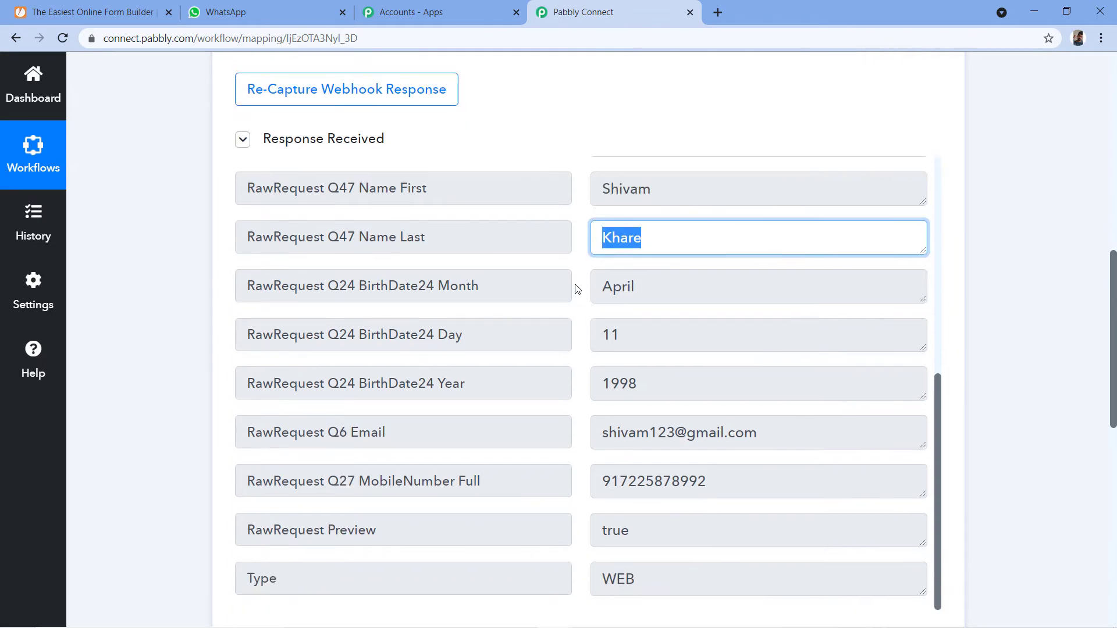
{"action": "scroll", "coordinate": [581, 386], "scroll_direction": "down", "scroll_amount": 1}
{"action": "left_click", "coordinate": [601, 364]}
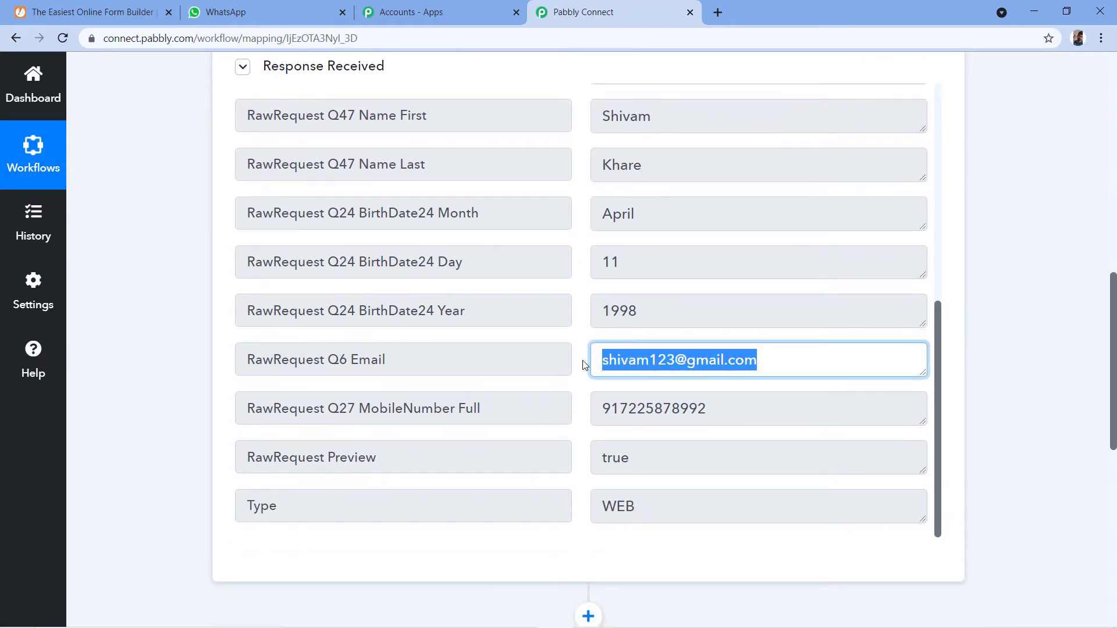
{"action": "left_click", "coordinate": [560, 396]}
{"action": "left_click_drag", "start_coordinate": [740, 412], "coordinate": [599, 408]}
{"action": "left_click", "coordinate": [583, 371]}
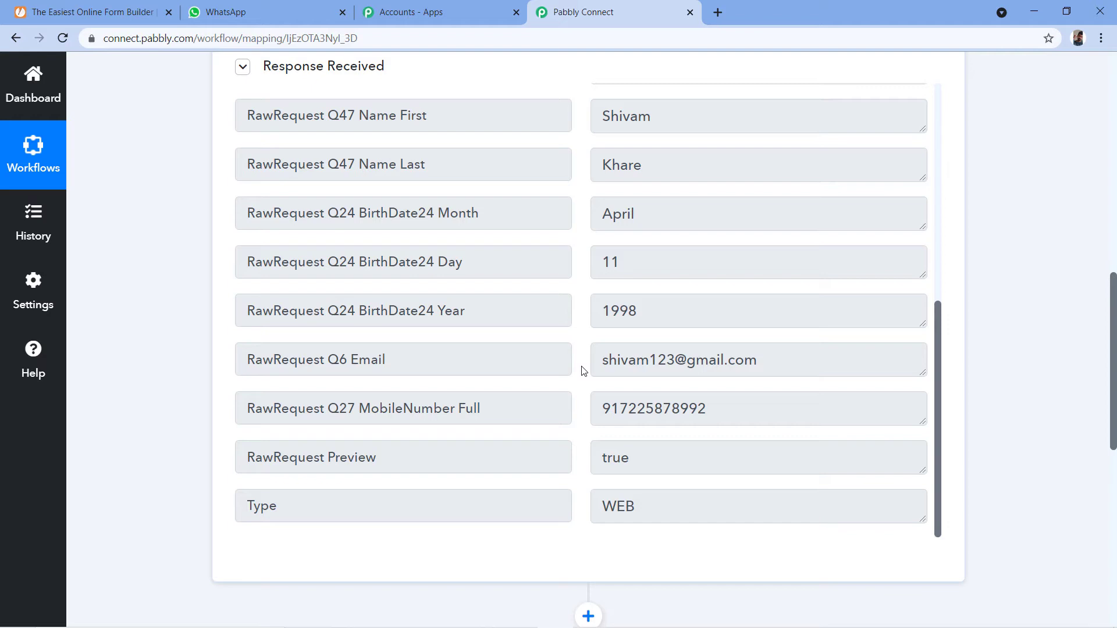
Search the second workflow step's apps for WATI and choose it as the action application.
{"action": "scroll", "coordinate": [583, 371], "scroll_direction": "down", "scroll_amount": 3}
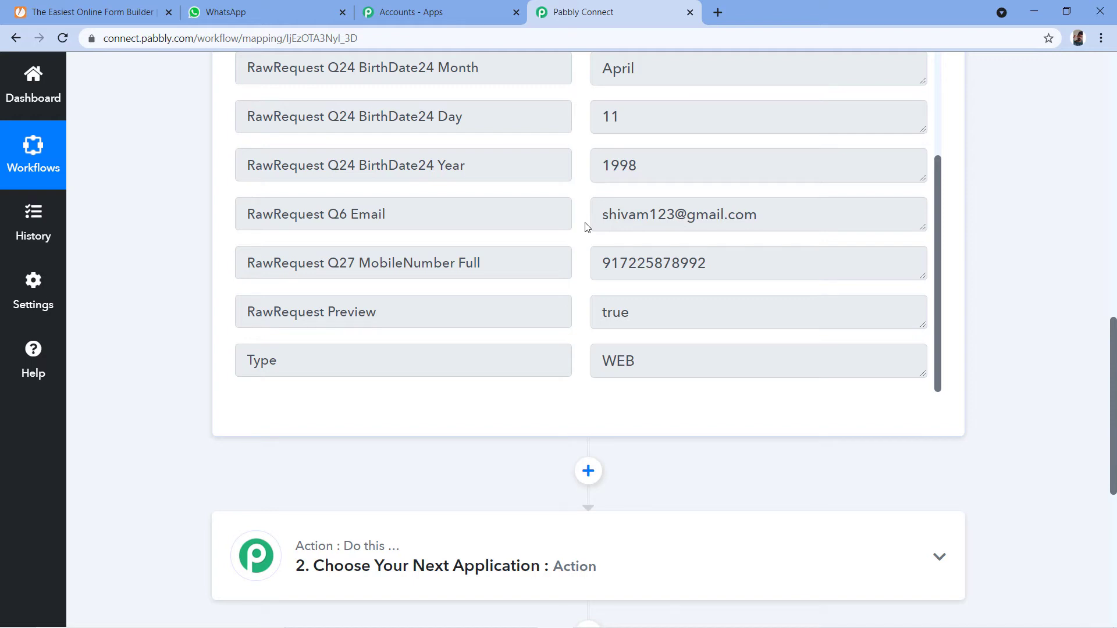
{"action": "scroll", "coordinate": [585, 226], "scroll_direction": "down", "scroll_amount": 5}
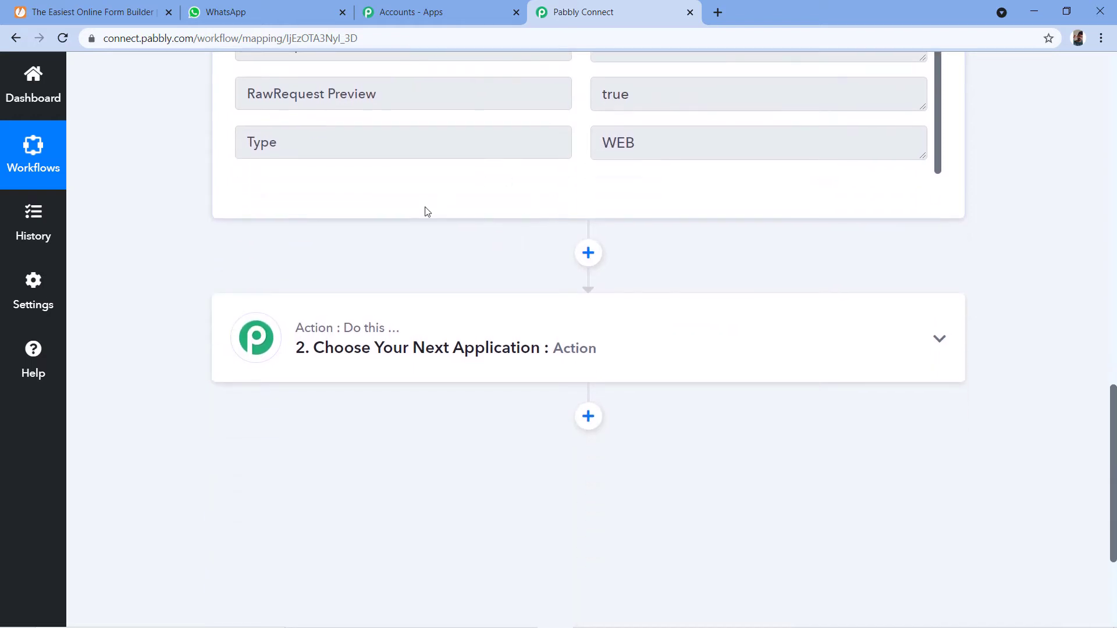
{"action": "left_click", "coordinate": [410, 278]}
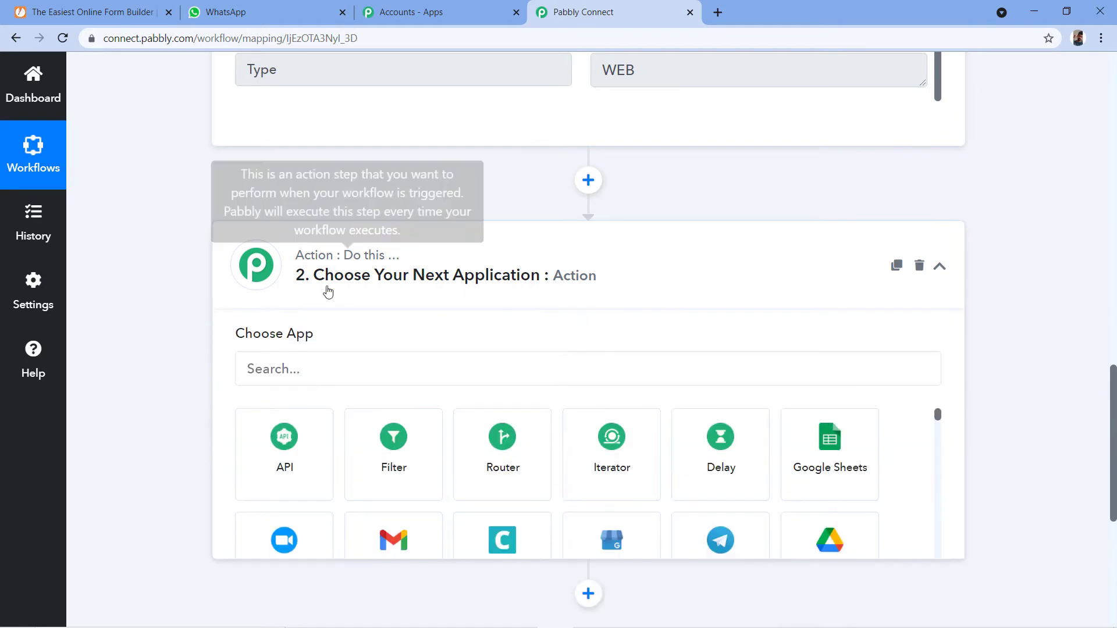
{"action": "scroll", "coordinate": [378, 328], "scroll_direction": "down", "scroll_amount": 1}
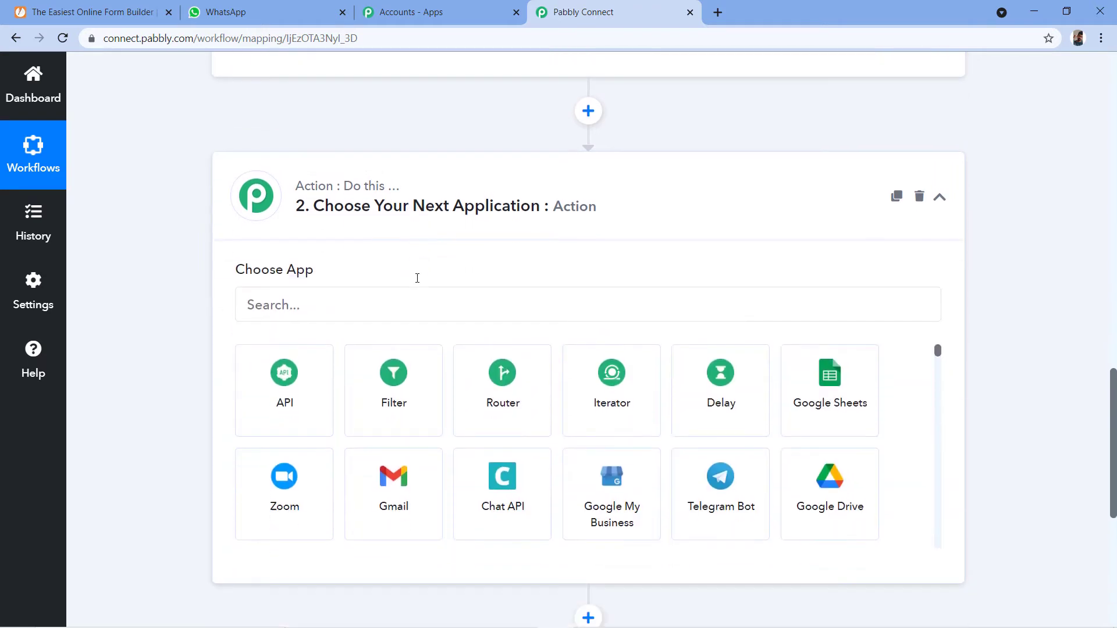
{"action": "left_click", "coordinate": [269, 295]}
{"action": "type", "text": "WATIN"}
{"action": "key", "text": "BackSpace"}
{"action": "key", "text": "BackSpace"}
{"action": "key", "text": "BackSpace"}
{"action": "type", "text": "TI"}
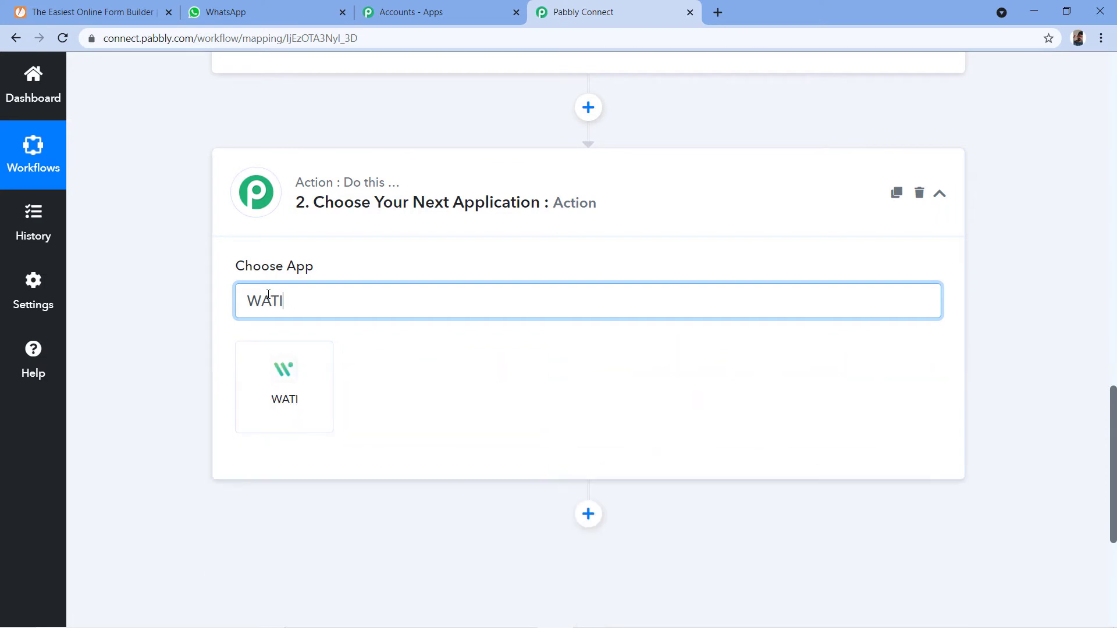
{"action": "left_click", "coordinate": [204, 289]}
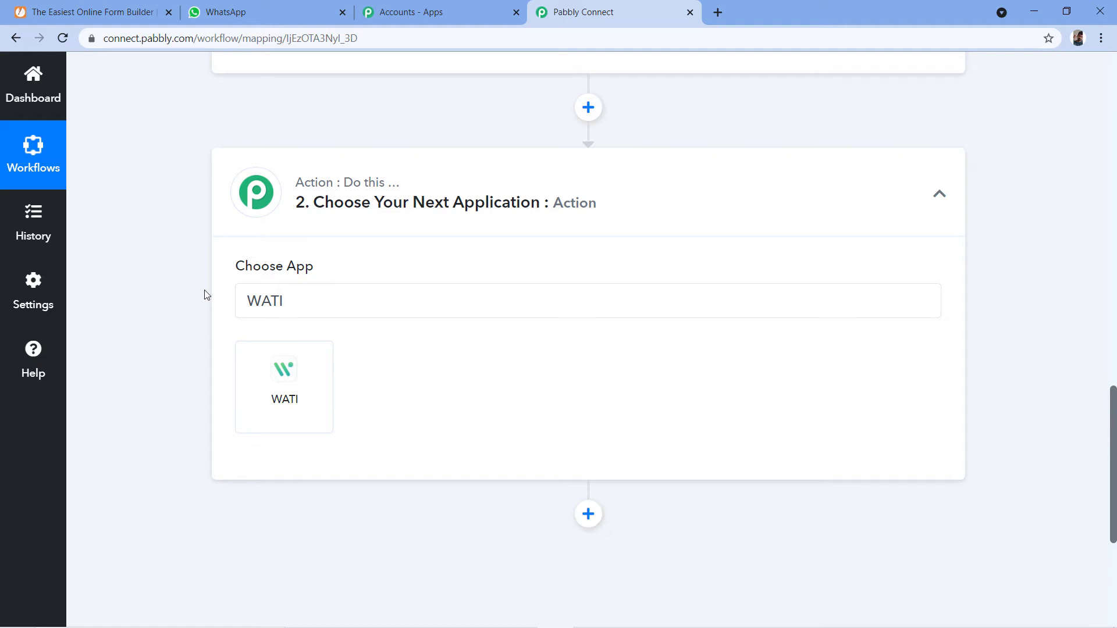
{"action": "left_click", "coordinate": [286, 386]}
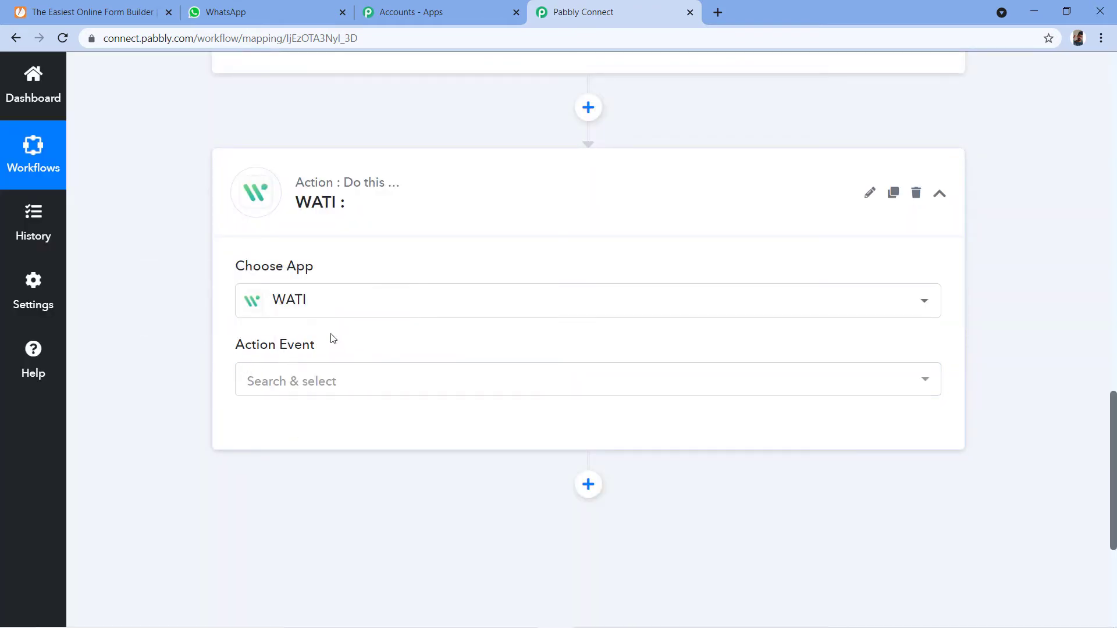
Set the WATI action event to Send Template Message and choose to add a new connection for it.
{"action": "left_click", "coordinate": [298, 387]}
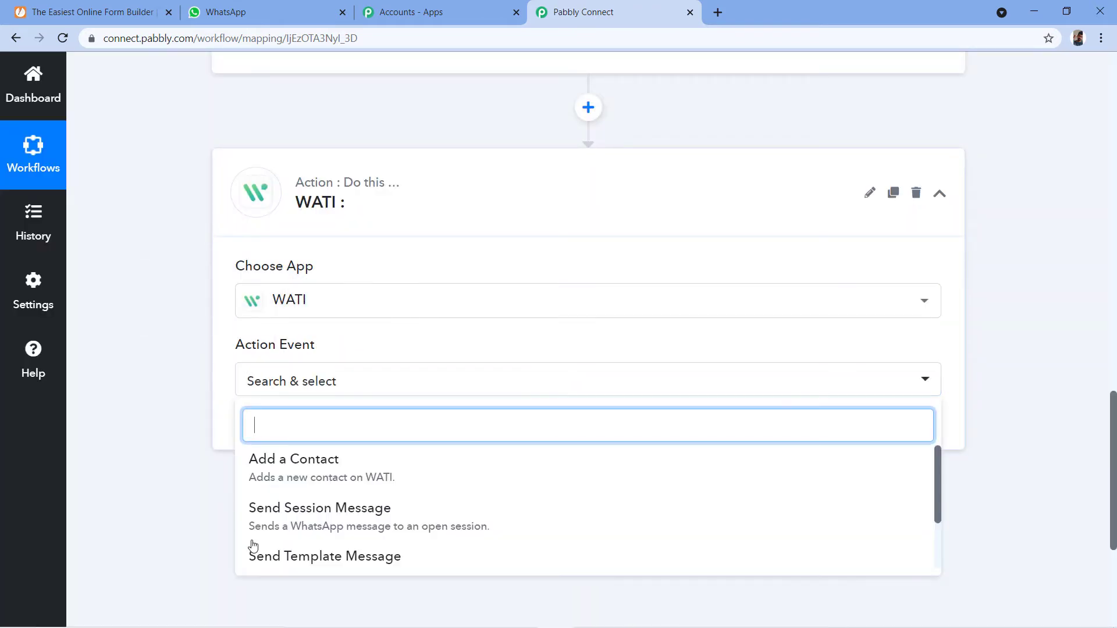
{"action": "left_click", "coordinate": [310, 558]}
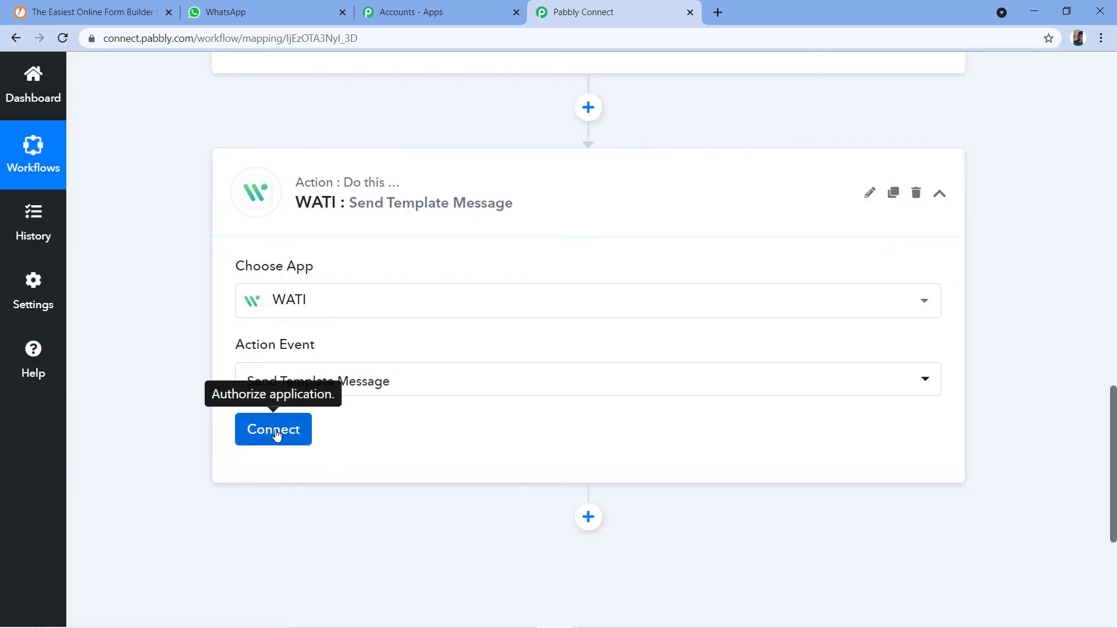
{"action": "left_click", "coordinate": [273, 430]}
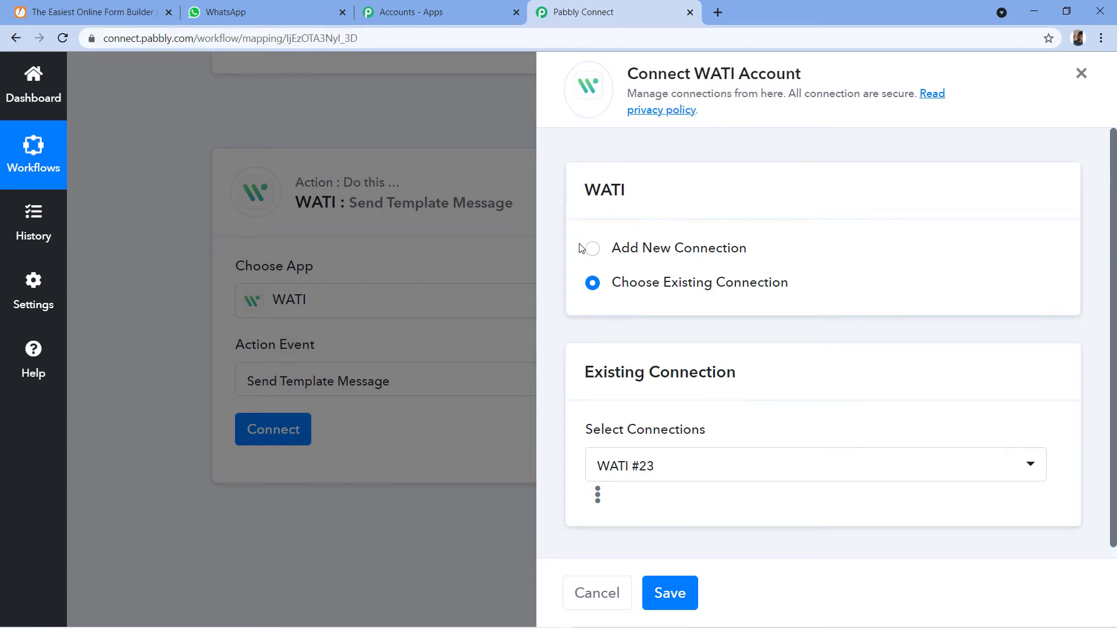
{"action": "left_click", "coordinate": [591, 250]}
{"action": "scroll", "coordinate": [728, 259], "scroll_direction": "down", "scroll_amount": 3}
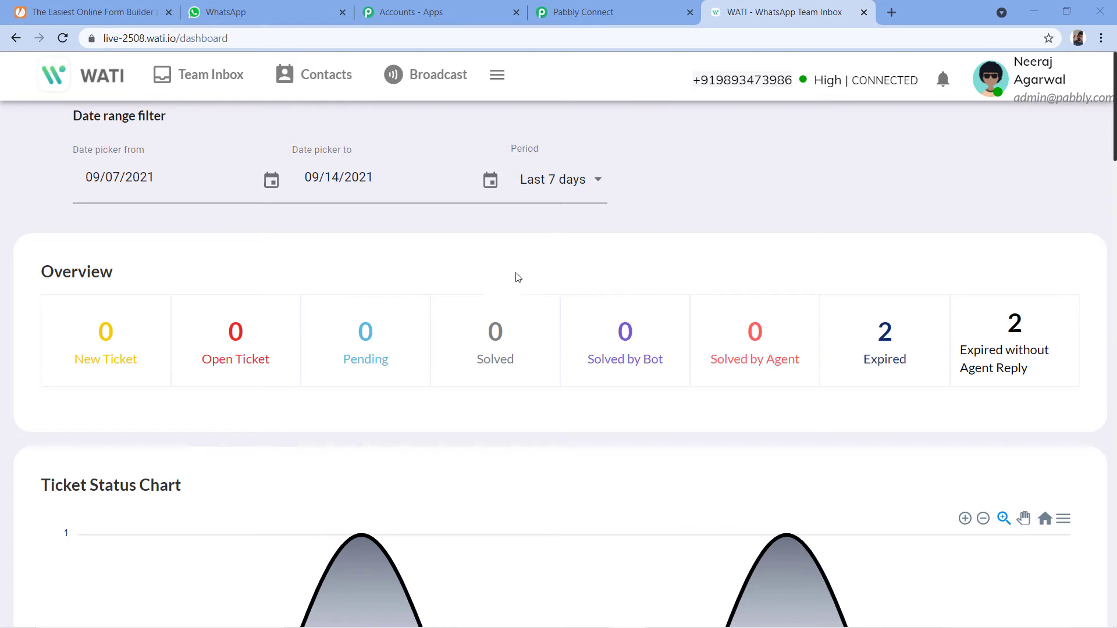
Open WATI's API Docs page and compare its access token and API endpoint entries with the fields of the Pabbly Connect connection.
{"action": "left_click", "coordinate": [502, 76]}
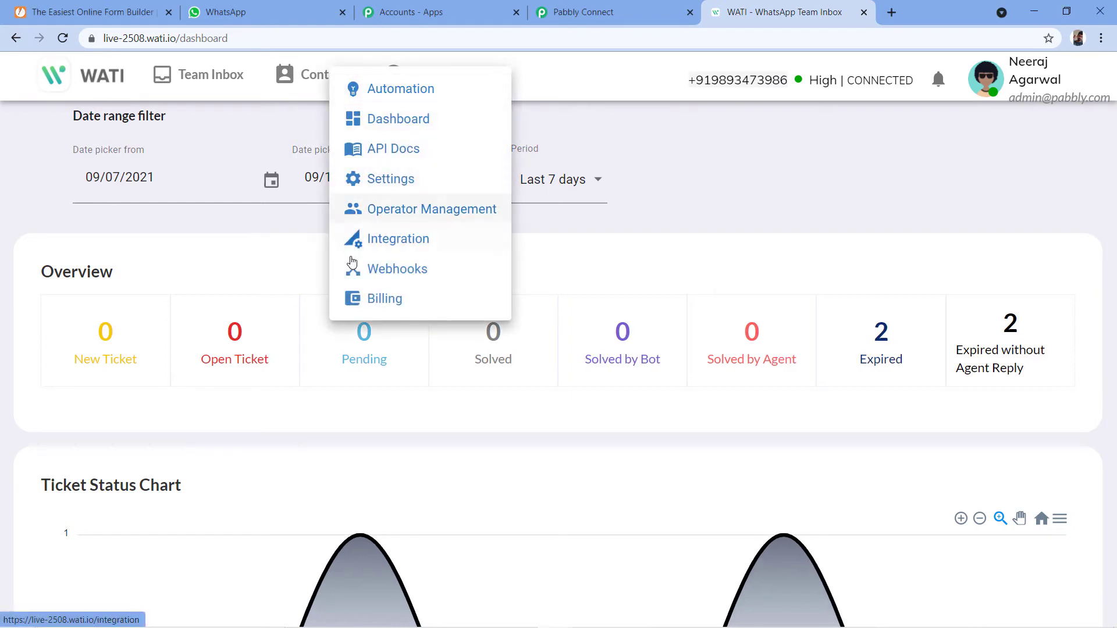
{"action": "left_click", "coordinate": [380, 153]}
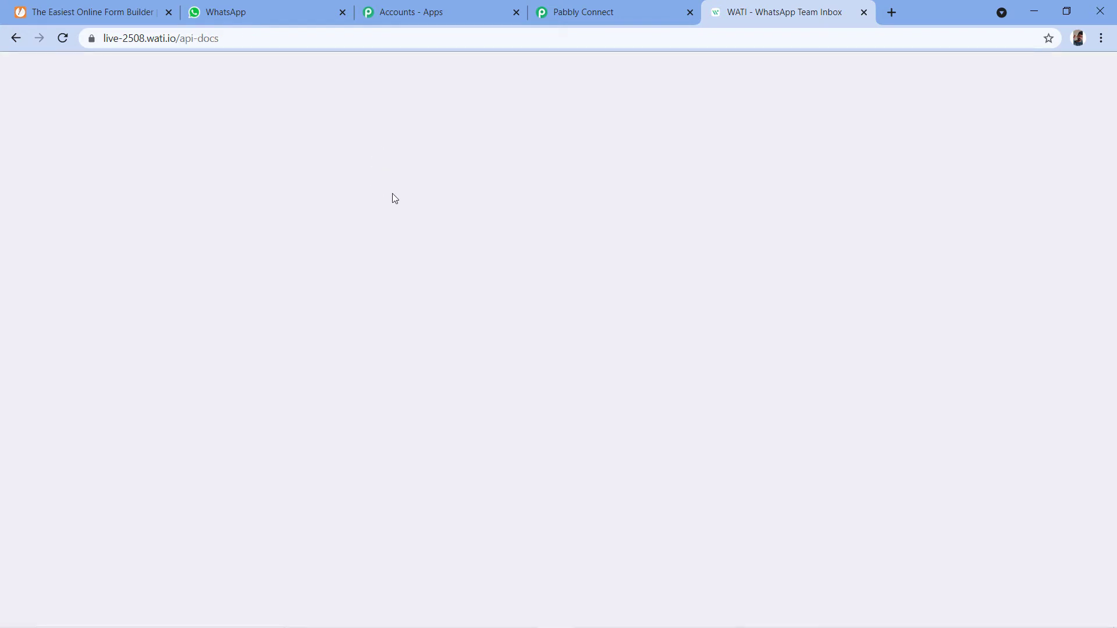
{"action": "left_click", "coordinate": [623, 7]}
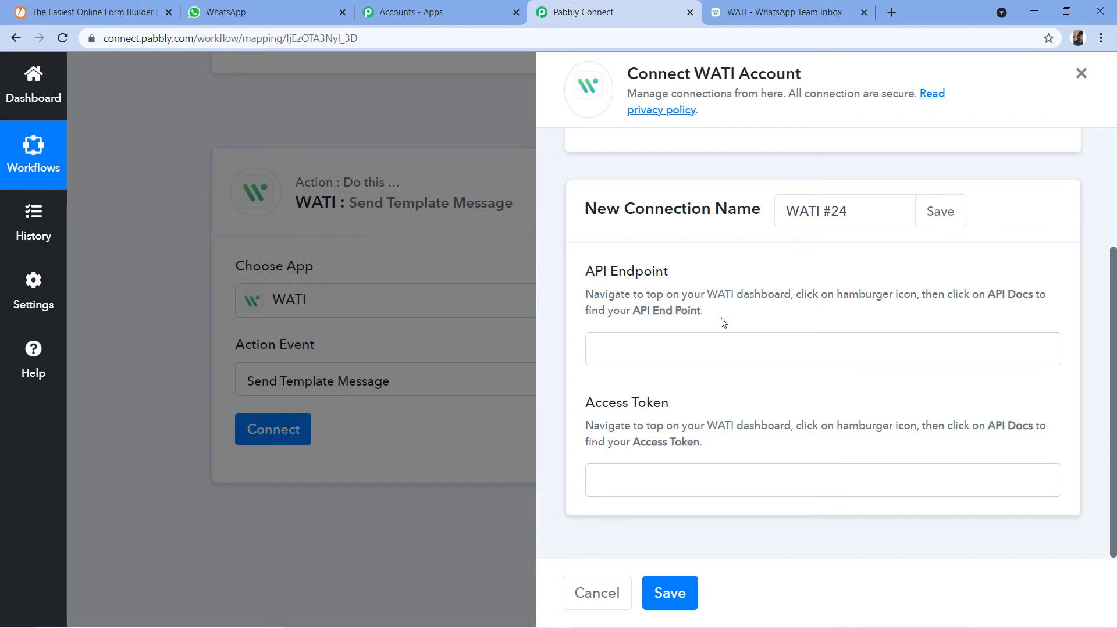
{"action": "left_click", "coordinate": [827, 8]}
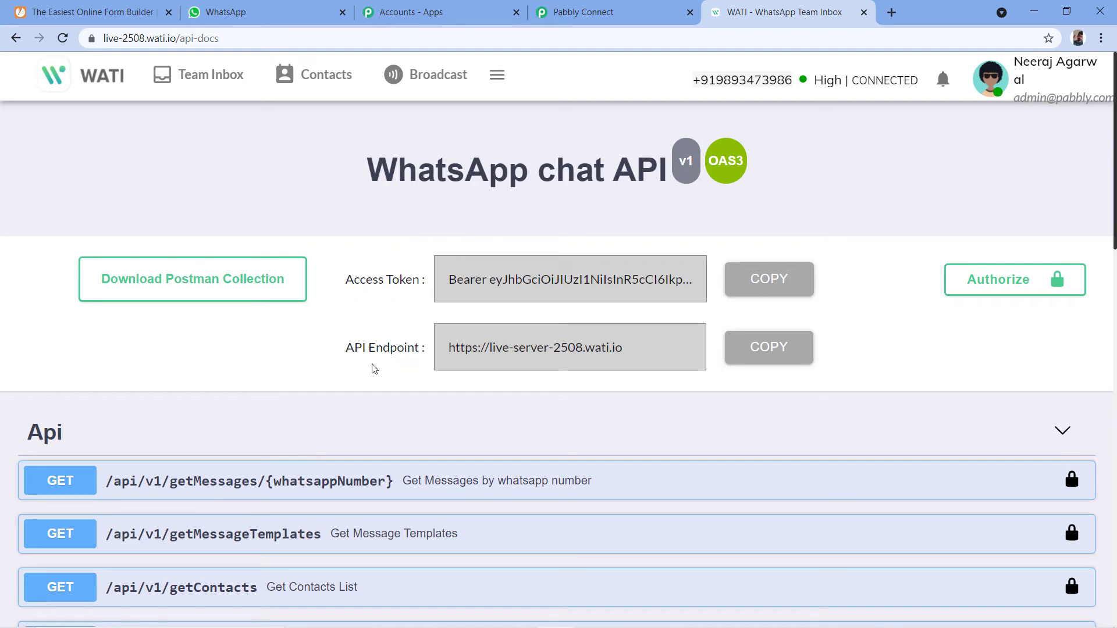
{"action": "left_click", "coordinate": [568, 11]}
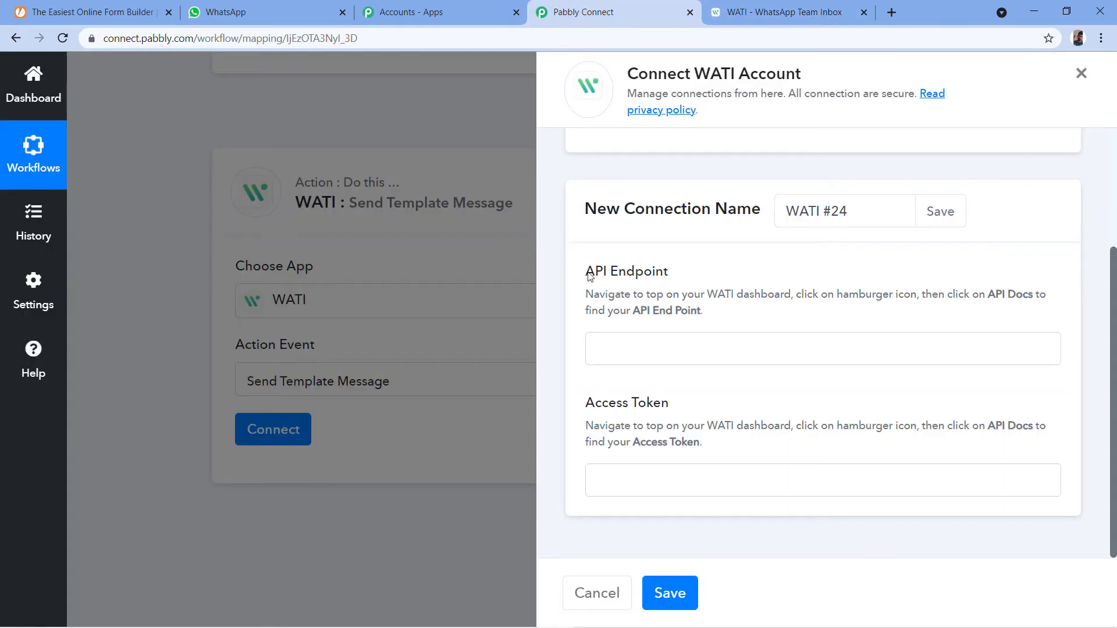
Copy the access token from WATI's API Docs page into the Access Token field of the new WATI connection in Pabbly Connect.
{"action": "left_click", "coordinate": [744, 10]}
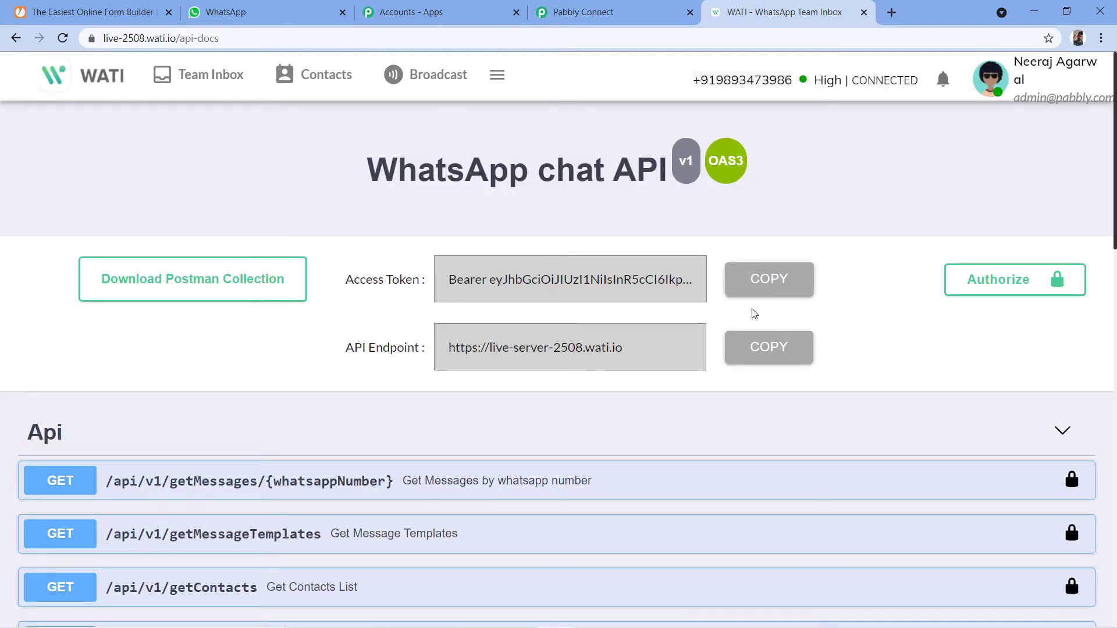
{"action": "left_click", "coordinate": [605, 11]}
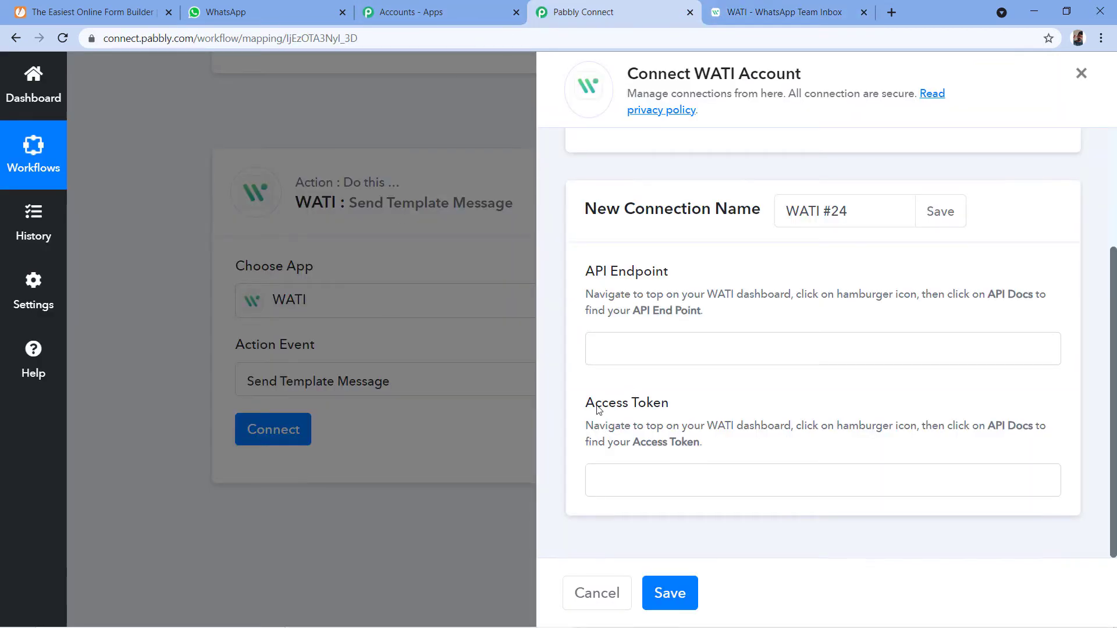
{"action": "right_click", "coordinate": [621, 477]}
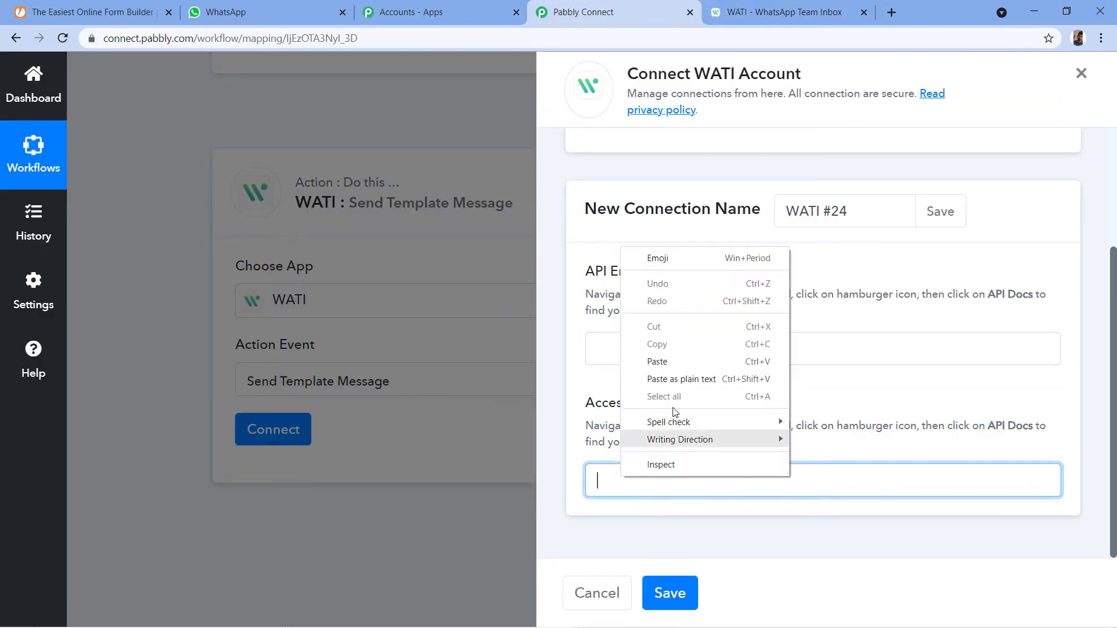
{"action": "left_click", "coordinate": [675, 361]}
{"action": "left_click", "coordinate": [745, 11]}
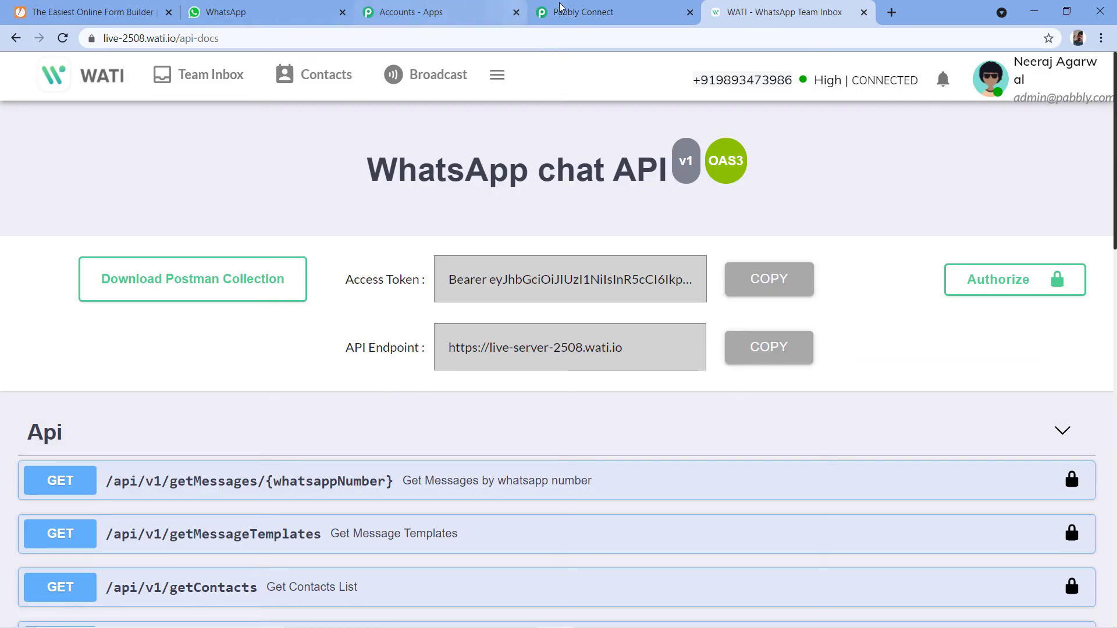
{"action": "left_click", "coordinate": [584, 12]}
{"action": "left_click", "coordinate": [667, 351]}
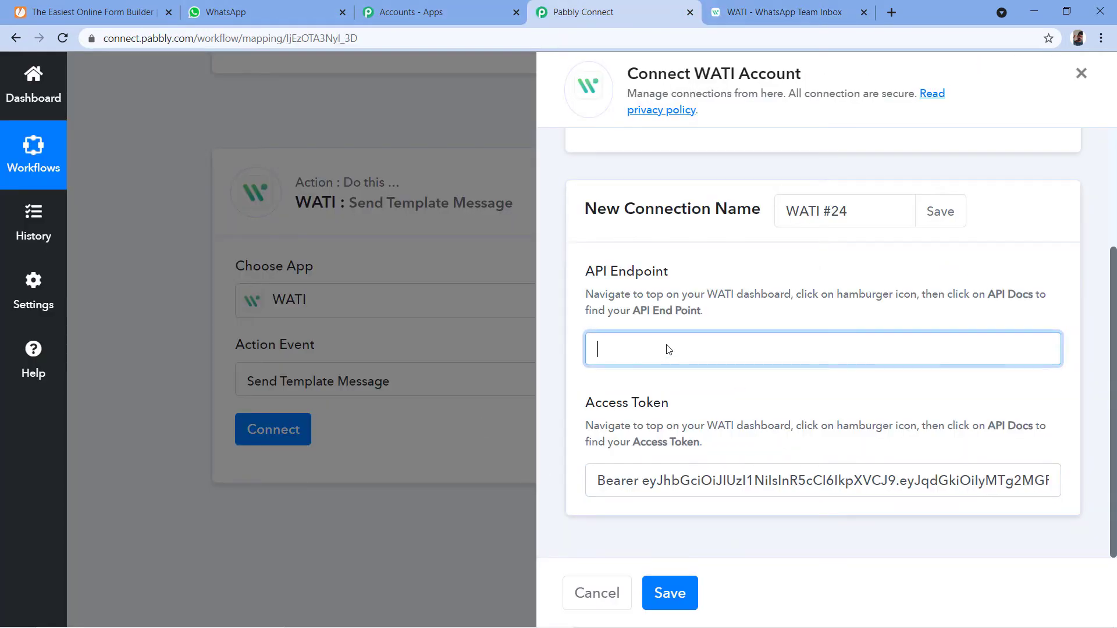
{"action": "right_click", "coordinate": [668, 351]}
{"action": "left_click", "coordinate": [700, 471]}
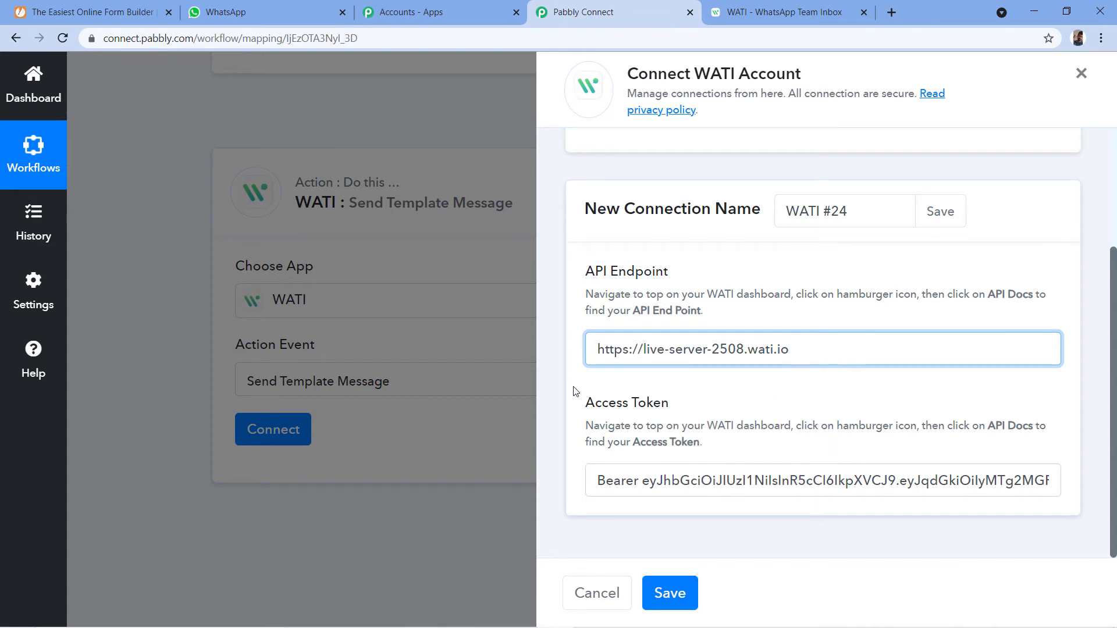
{"action": "left_click", "coordinate": [666, 592]}
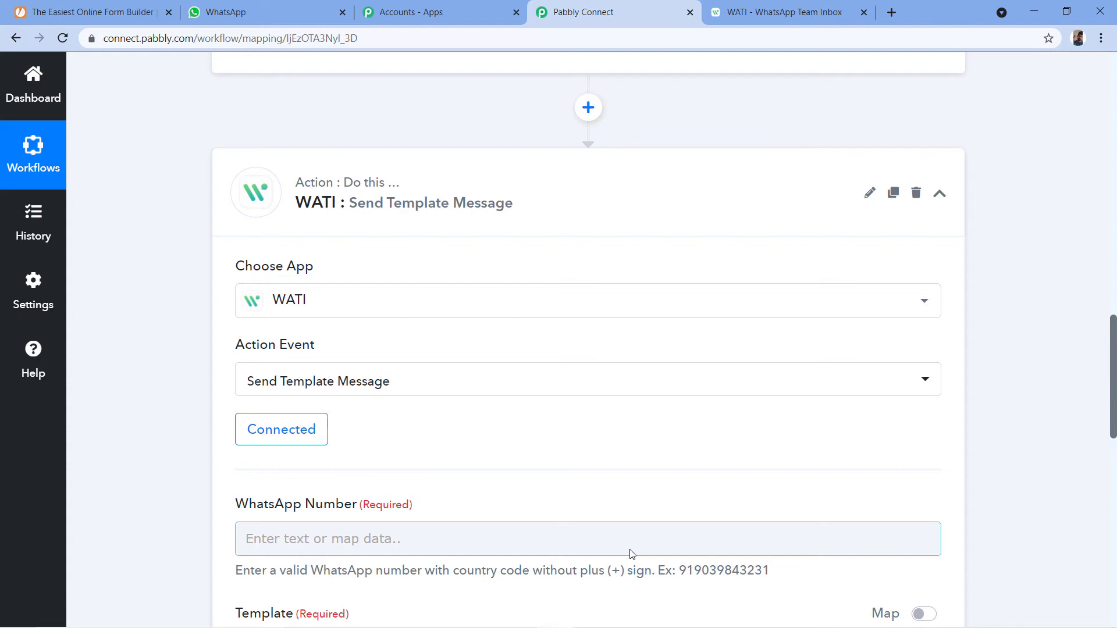
Review the fields of the WATI action and check the full mobile number value in the JotForm response.
{"action": "scroll", "coordinate": [448, 449], "scroll_direction": "down", "scroll_amount": 5}
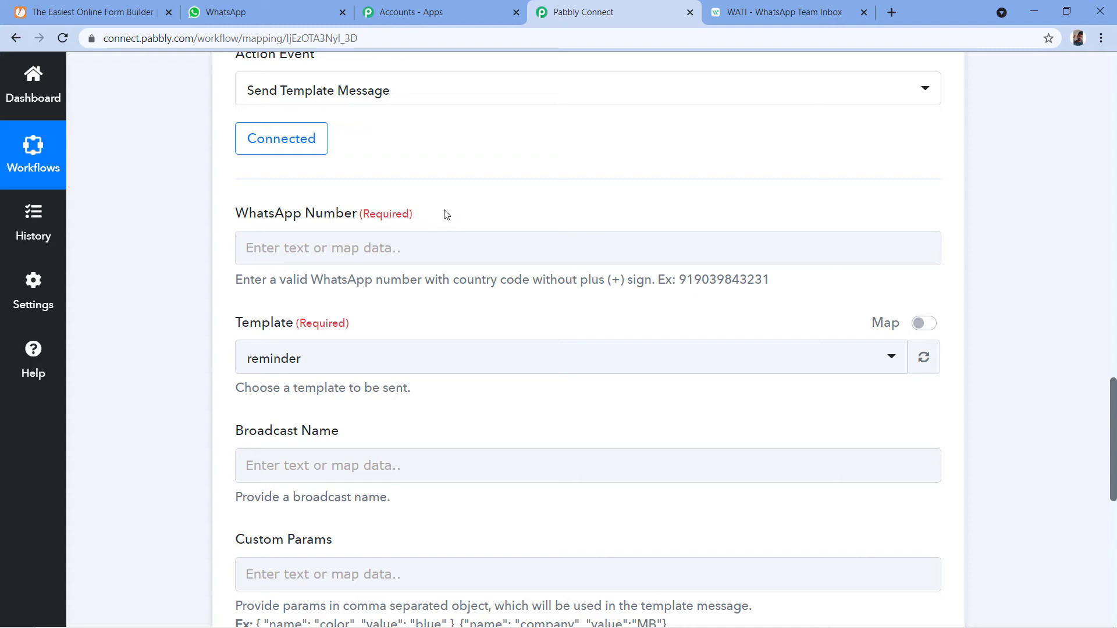
{"action": "scroll", "coordinate": [487, 201], "scroll_direction": "up", "scroll_amount": 5}
{"action": "scroll", "coordinate": [582, 256], "scroll_direction": "up", "scroll_amount": 7}
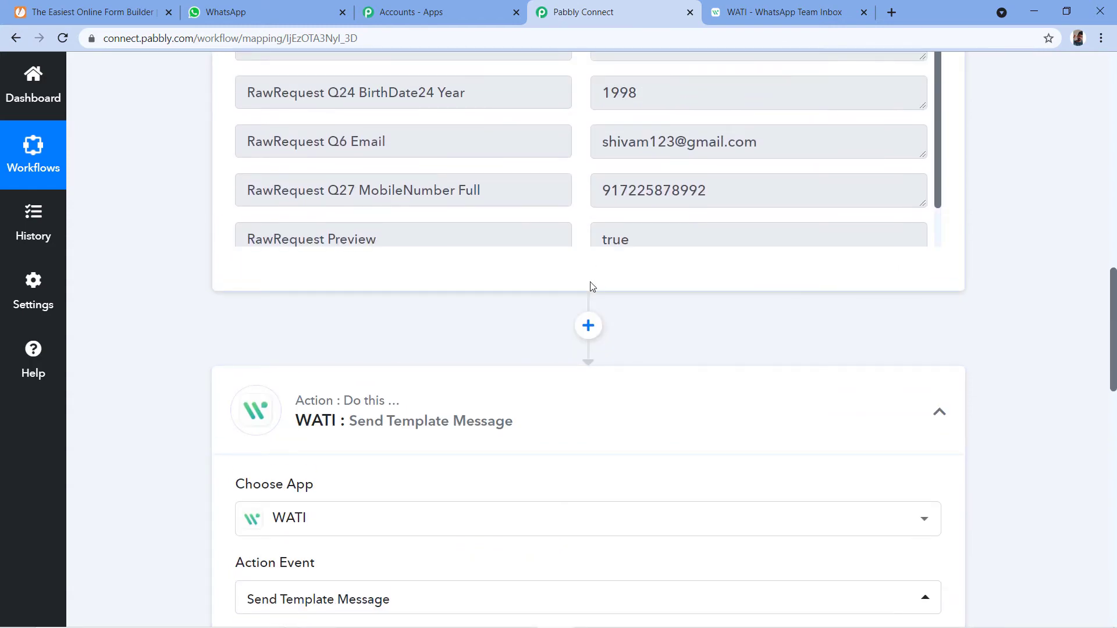
{"action": "scroll", "coordinate": [576, 253], "scroll_direction": "up", "scroll_amount": 2}
{"action": "scroll", "coordinate": [553, 200], "scroll_direction": "down", "scroll_amount": 4}
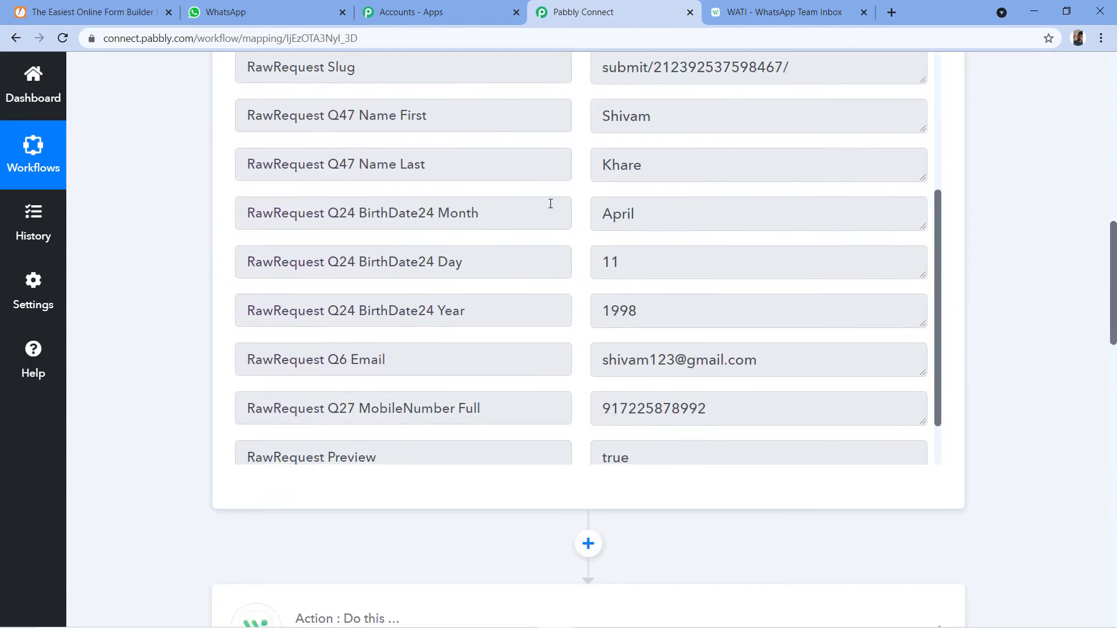
{"action": "mouse_move", "coordinate": [720, 335]}
{"action": "left_mouse_down"}
{"action": "mouse_move", "coordinate": [607, 335]}
{"action": "mouse_move", "coordinate": [732, 338]}
{"action": "left_mouse_up"}
{"action": "left_click", "coordinate": [732, 339]}
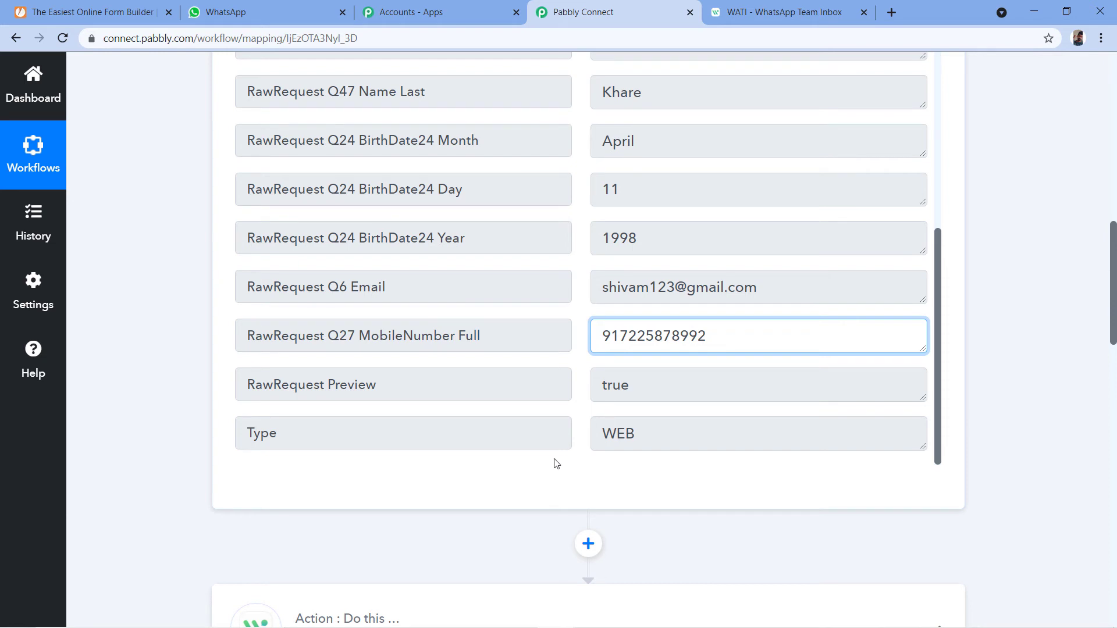
Map the WATI action's WhatsApp Number to RawRequest Q27 MobileNumber Full from the JotForm New Response step.
{"action": "scroll", "coordinate": [558, 463], "scroll_direction": "down", "scroll_amount": 9}
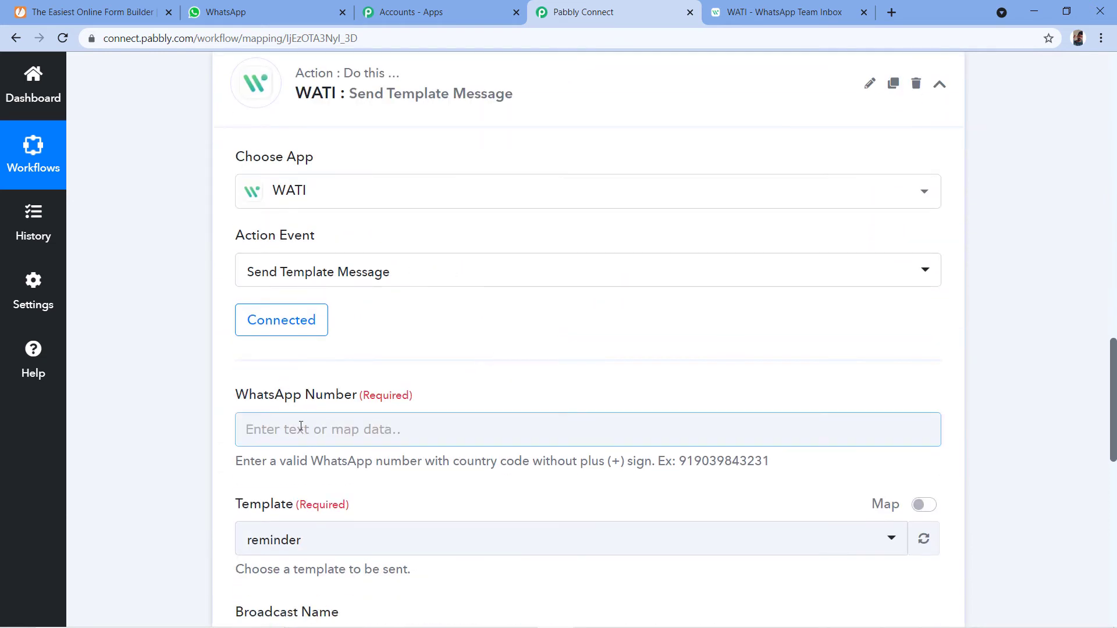
{"action": "scroll", "coordinate": [518, 325], "scroll_direction": "down", "scroll_amount": 1}
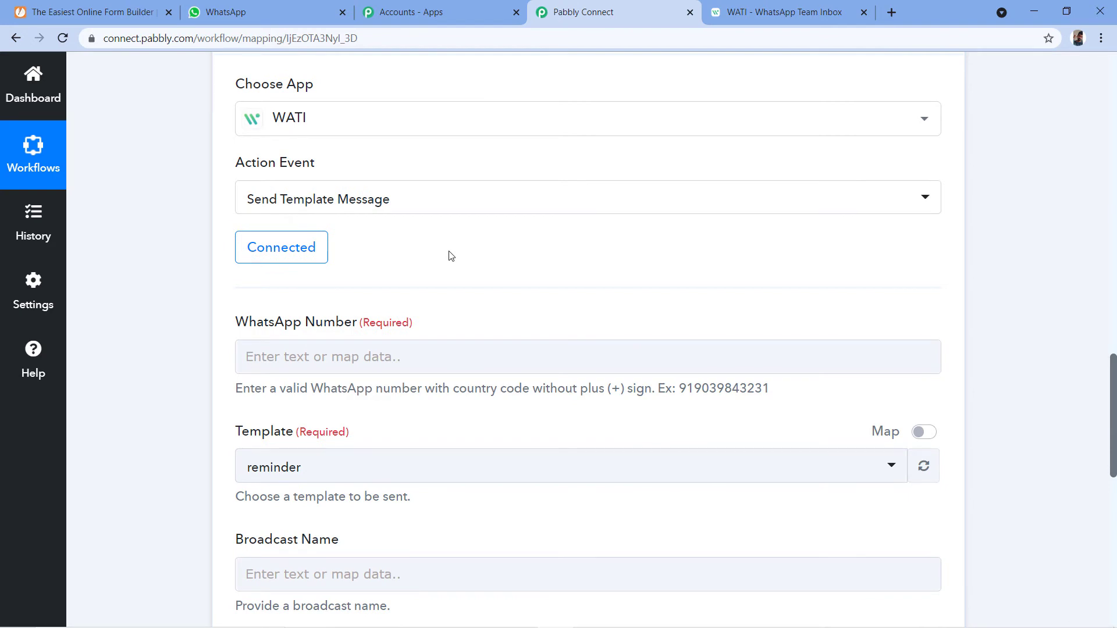
{"action": "left_click", "coordinate": [254, 370]}
{"action": "scroll", "coordinate": [297, 314], "scroll_direction": "down", "scroll_amount": 1}
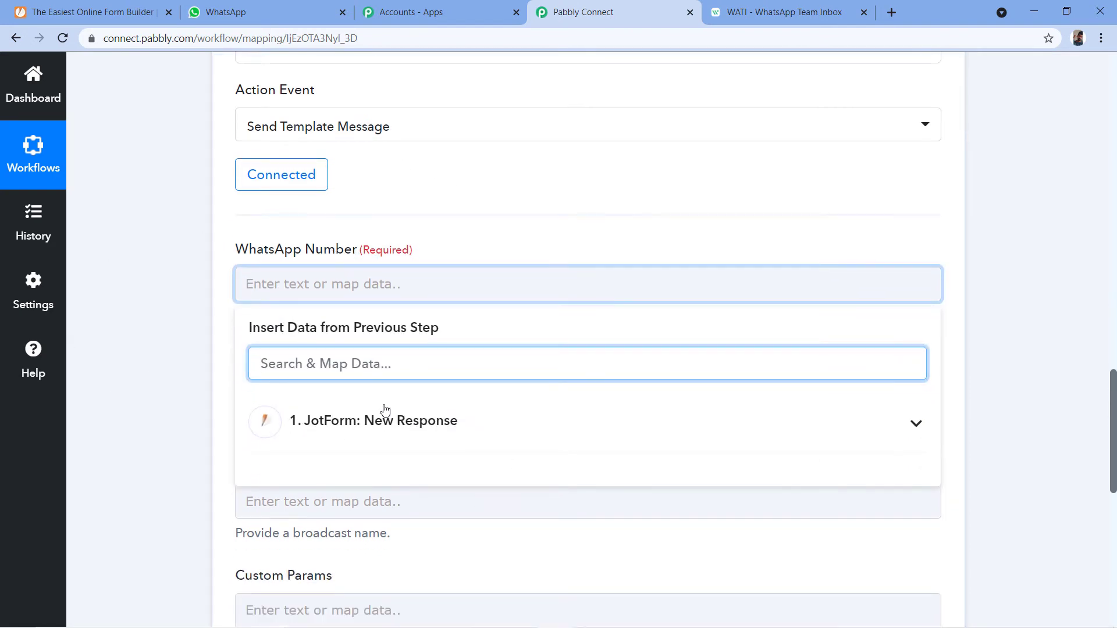
{"action": "left_click", "coordinate": [411, 423]}
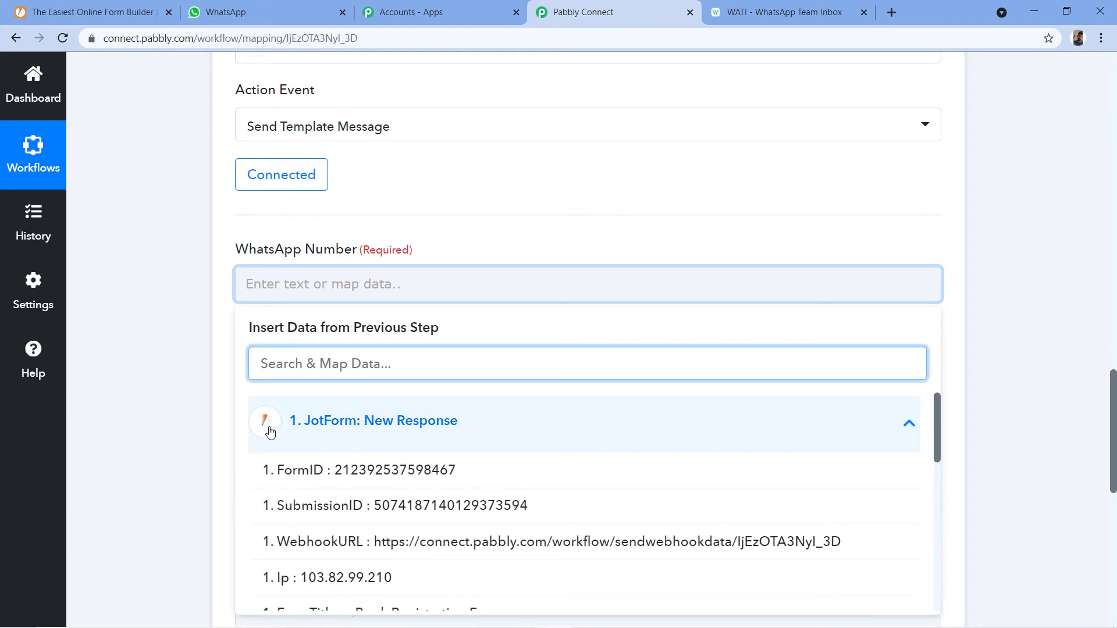
{"action": "scroll", "coordinate": [537, 399], "scroll_direction": "down", "scroll_amount": 4}
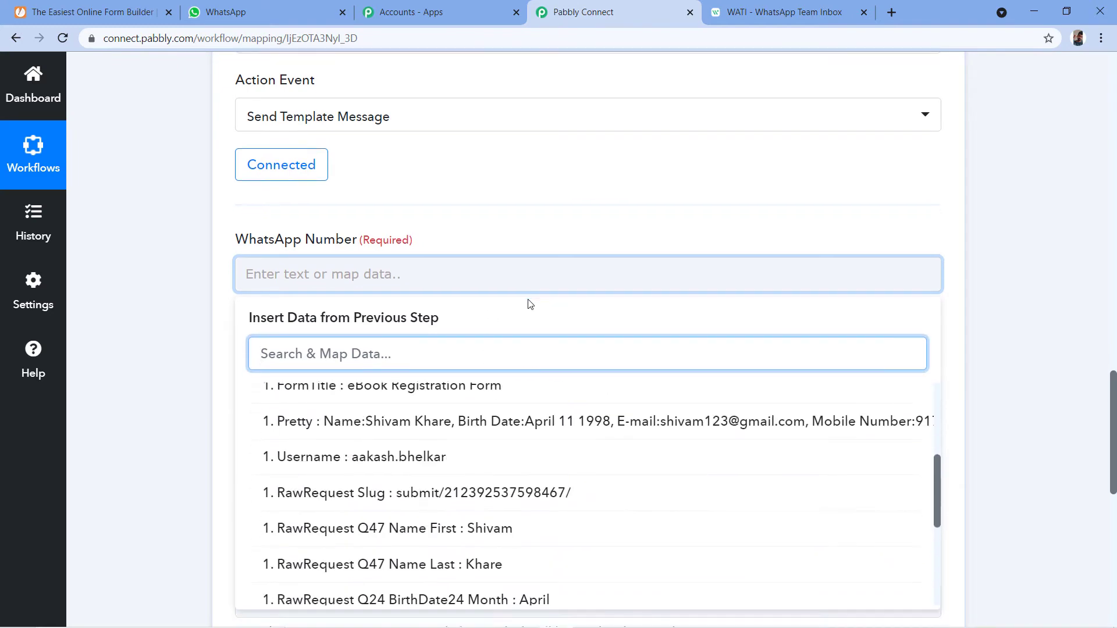
{"action": "scroll", "coordinate": [529, 305], "scroll_direction": "down", "scroll_amount": 4}
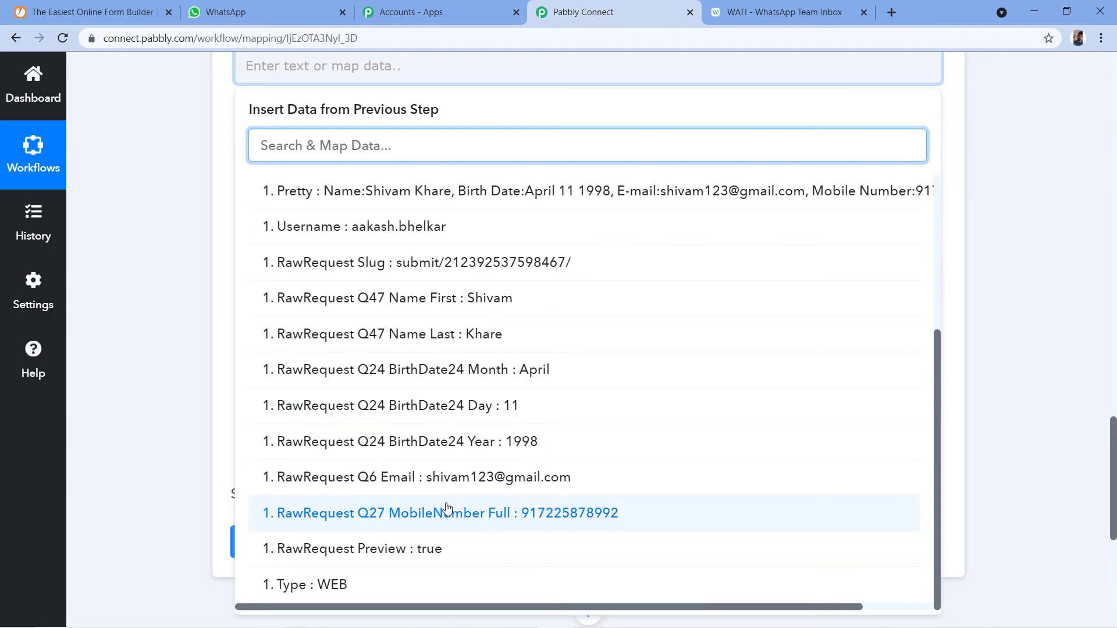
{"action": "left_click", "coordinate": [580, 515]}
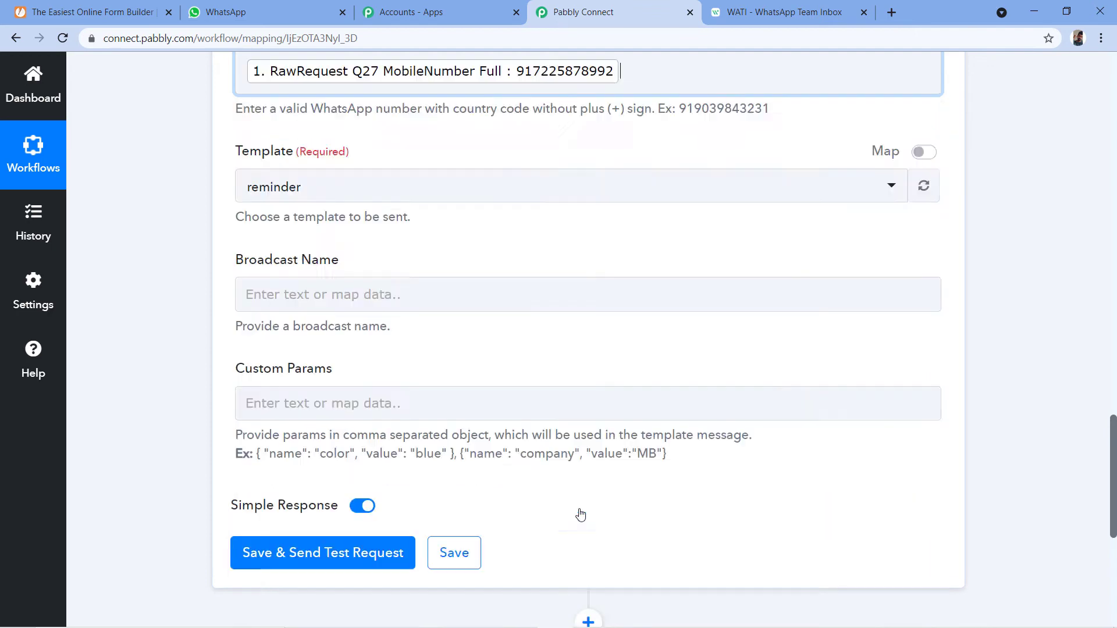
Compare the mapped WhatsApp number with the mobile number in the JotForm response and review the Template setting.
{"action": "scroll", "coordinate": [184, 303], "scroll_direction": "up", "scroll_amount": 6}
{"action": "scroll", "coordinate": [187, 302], "scroll_direction": "up", "scroll_amount": 5}
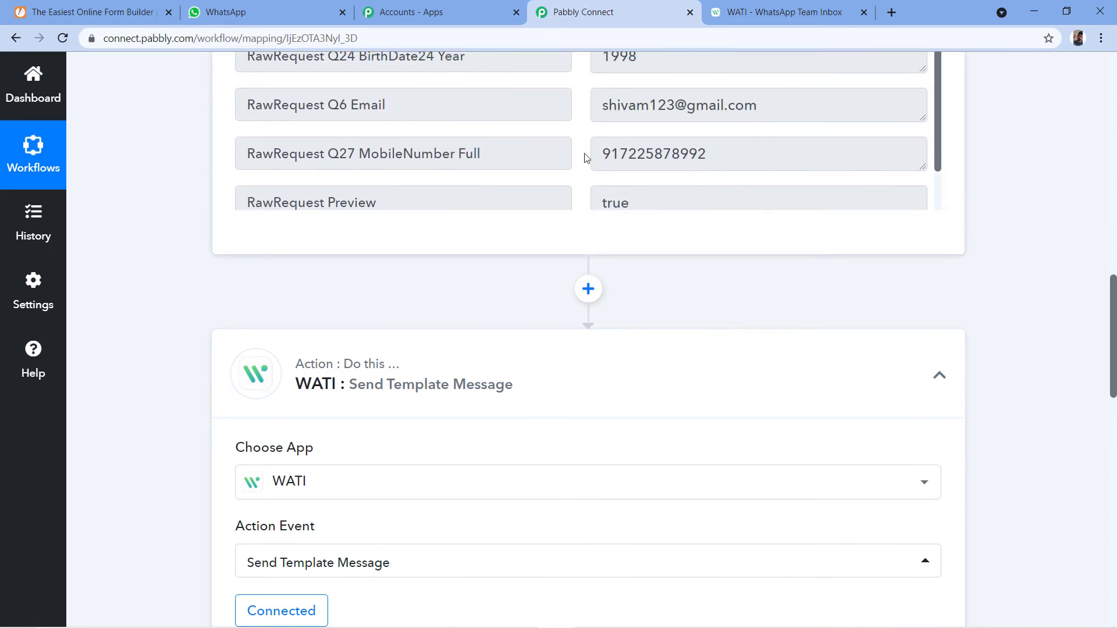
{"action": "left_click_drag", "start_coordinate": [605, 154], "coordinate": [736, 154]}
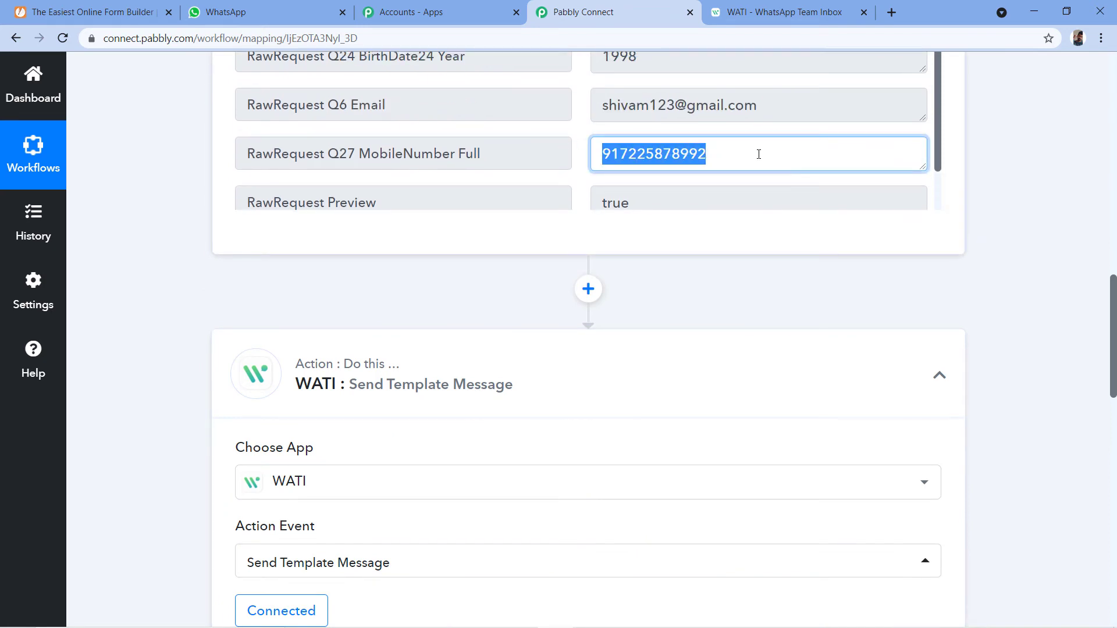
{"action": "scroll", "coordinate": [549, 249], "scroll_direction": "down", "scroll_amount": 3}
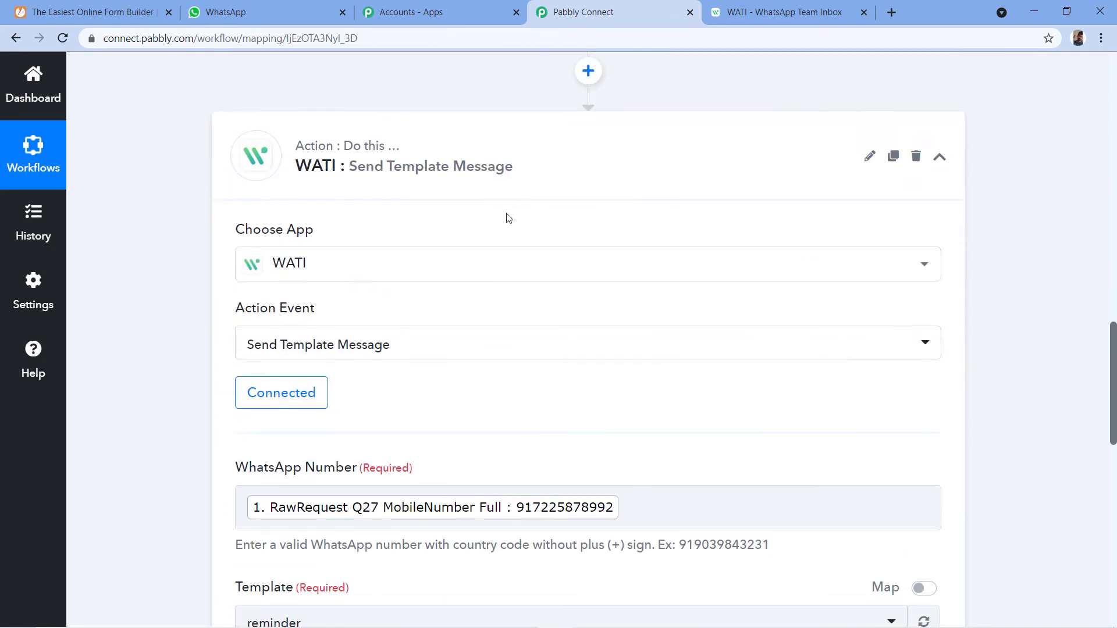
{"action": "scroll", "coordinate": [473, 502], "scroll_direction": "down", "scroll_amount": 5}
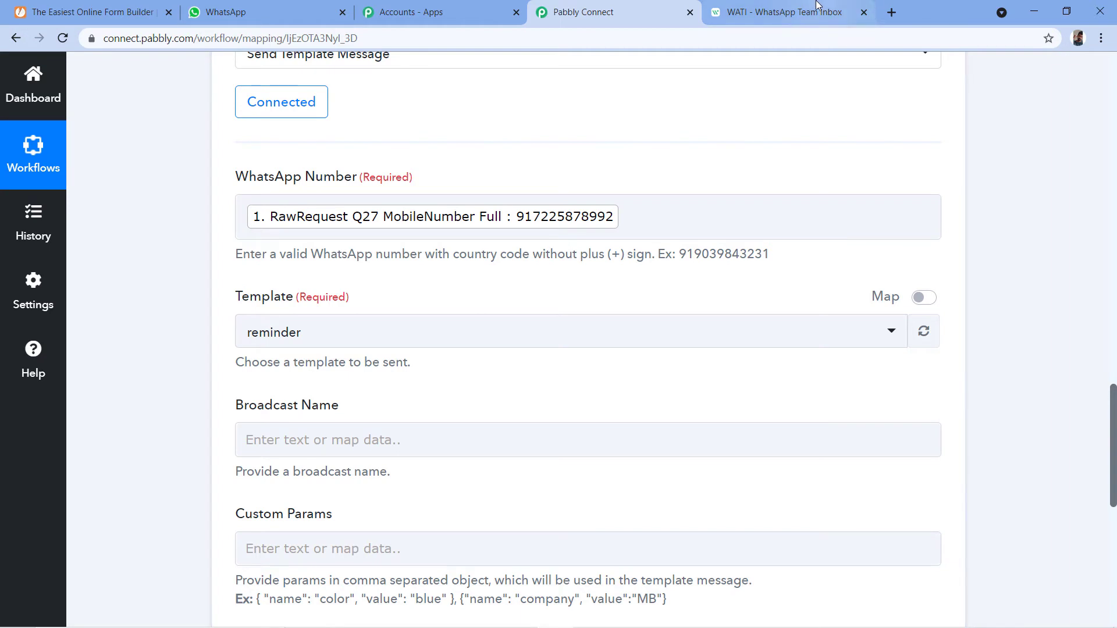
Switch to WATI and open the list of broadcast template messages.
{"action": "left_click", "coordinate": [783, 12]}
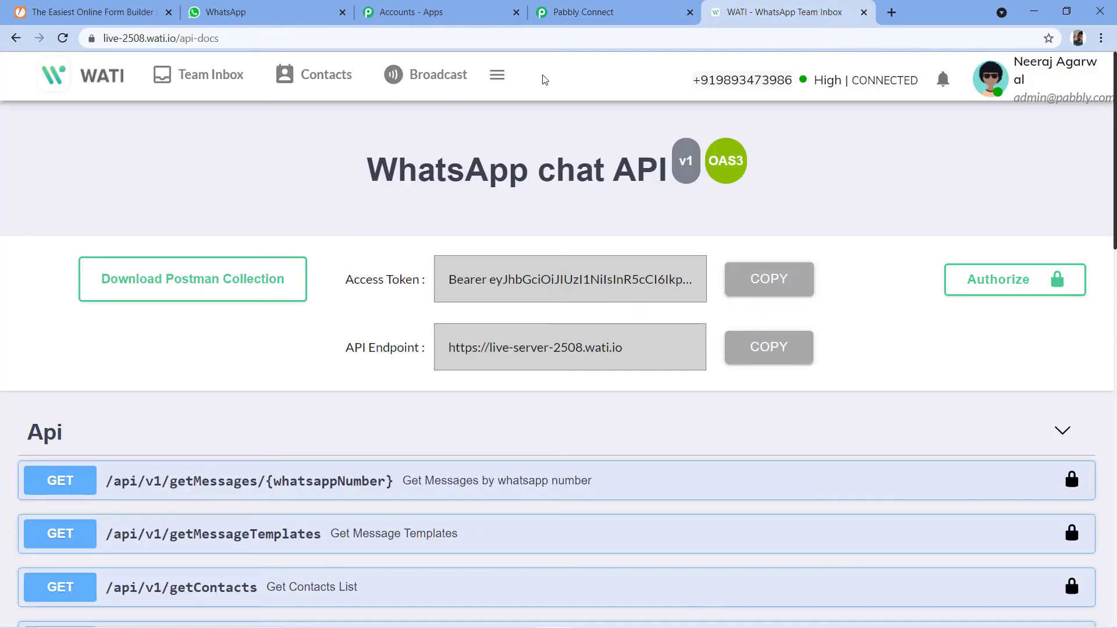
{"action": "left_click", "coordinate": [428, 76]}
{"action": "left_click", "coordinate": [132, 260]}
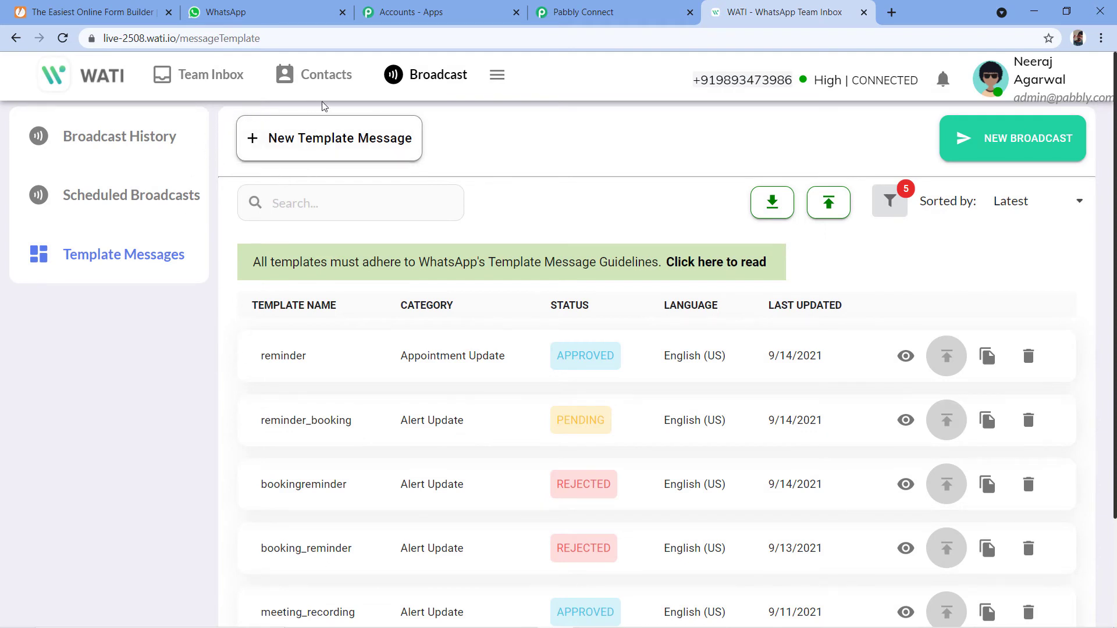
Open the form for a new template message, look through its fields and close it without submitting.
{"action": "left_click", "coordinate": [336, 125]}
{"action": "scroll", "coordinate": [474, 153], "scroll_direction": "down", "scroll_amount": 3}
{"action": "left_click", "coordinate": [890, 542]}
{"action": "left_click", "coordinate": [871, 586]}
Find the file_for_new_lead template in the list, open it for viewing and examine its media header and body text.
{"action": "scroll", "coordinate": [561, 329], "scroll_direction": "down", "scroll_amount": 2}
{"action": "scroll", "coordinate": [561, 329], "scroll_direction": "down", "scroll_amount": 10}
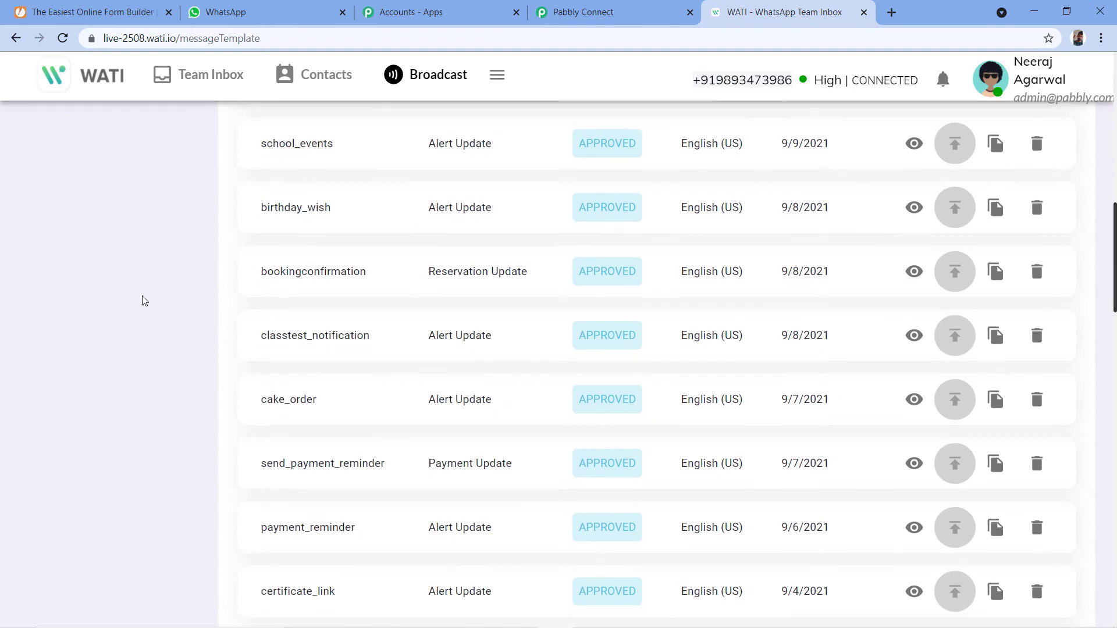
{"action": "scroll", "coordinate": [165, 354], "scroll_direction": "down", "scroll_amount": 14}
{"action": "scroll", "coordinate": [165, 354], "scroll_direction": "down", "scroll_amount": 5}
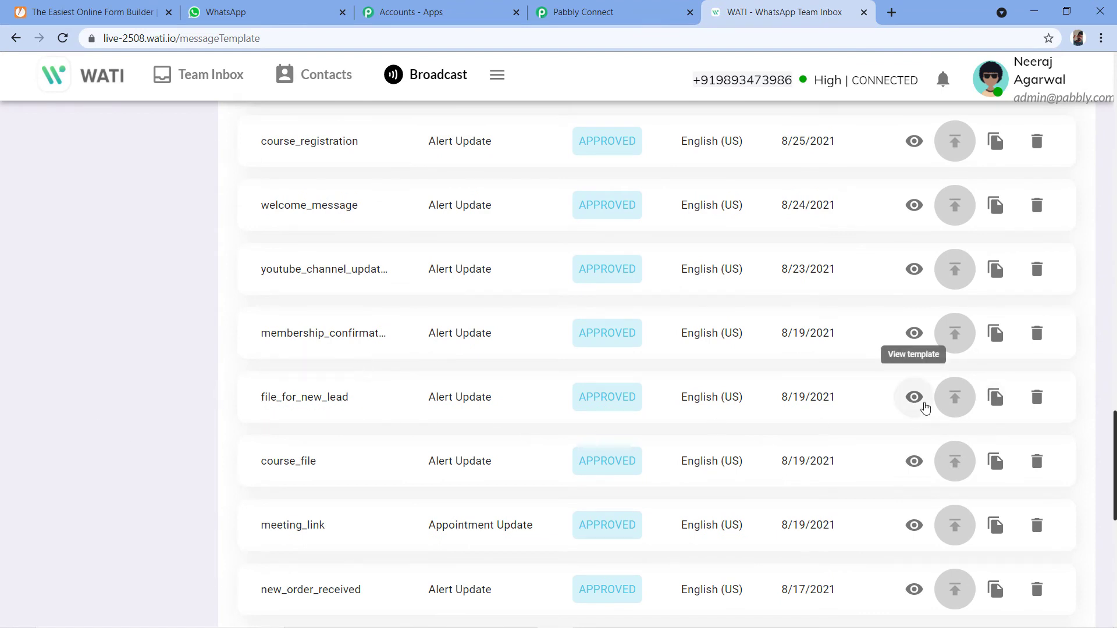
{"action": "left_click", "coordinate": [911, 398]}
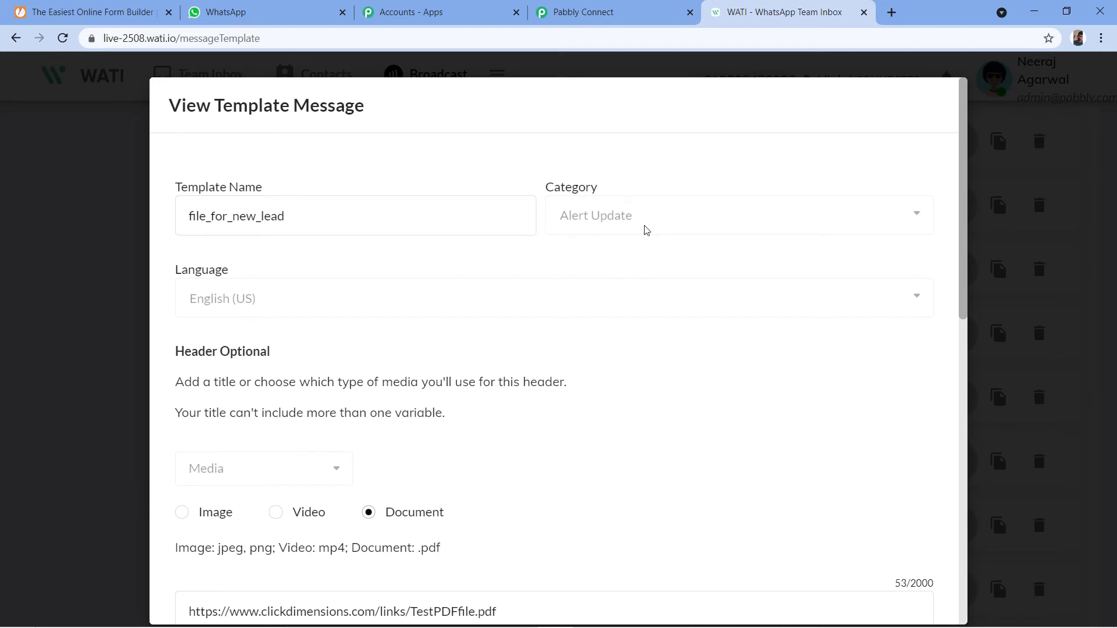
{"action": "scroll", "coordinate": [319, 320], "scroll_direction": "down", "scroll_amount": 3}
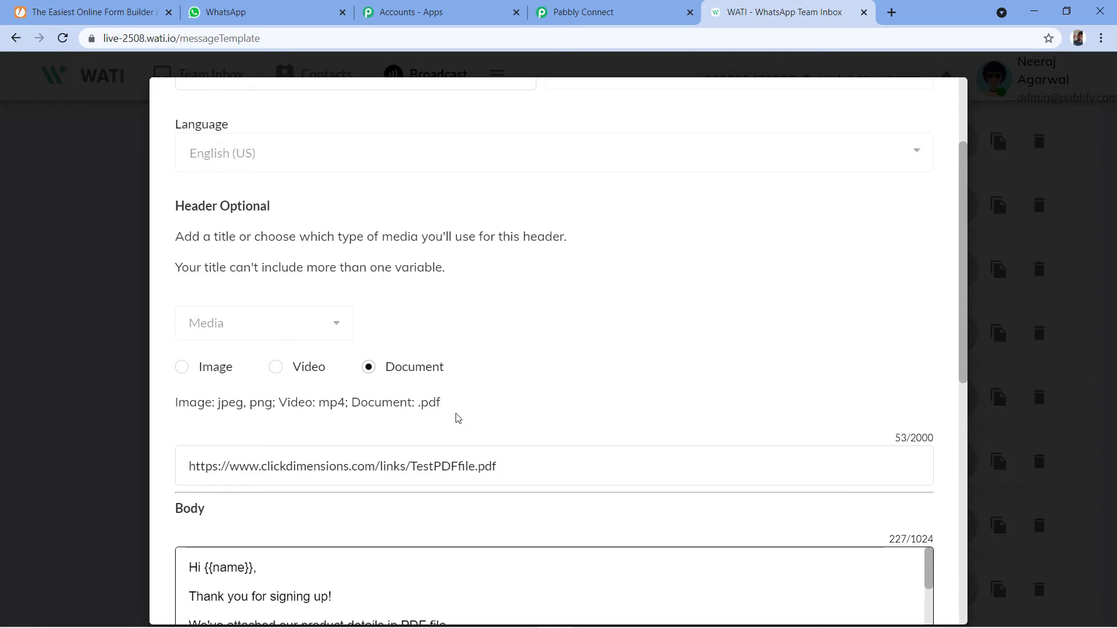
{"action": "scroll", "coordinate": [774, 332], "scroll_direction": "down", "scroll_amount": 1}
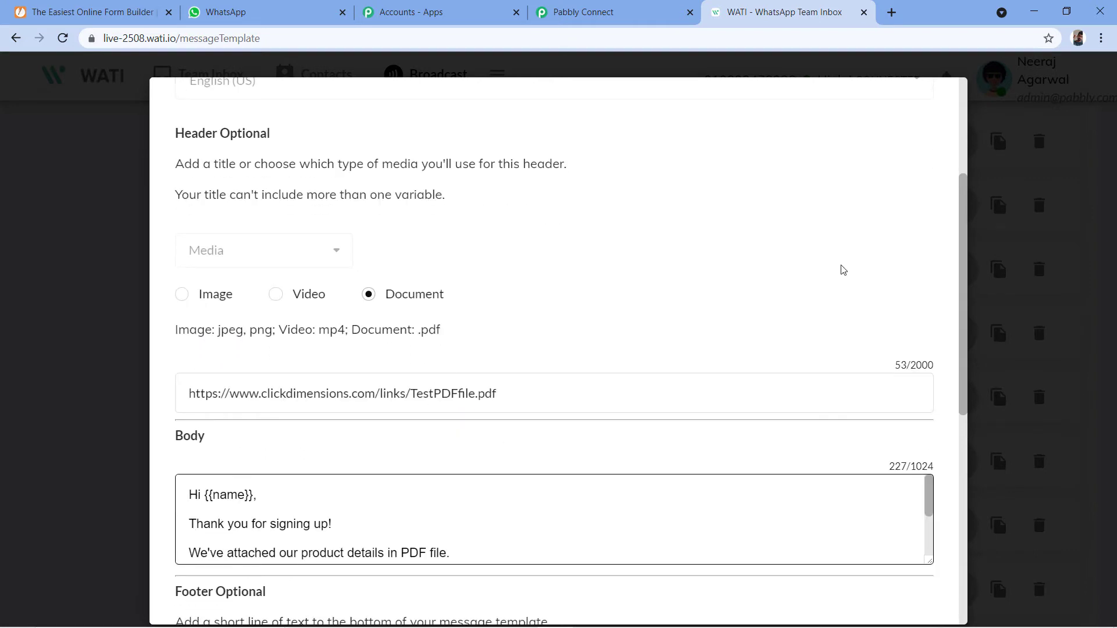
{"action": "scroll", "coordinate": [843, 270], "scroll_direction": "down", "scroll_amount": 1}
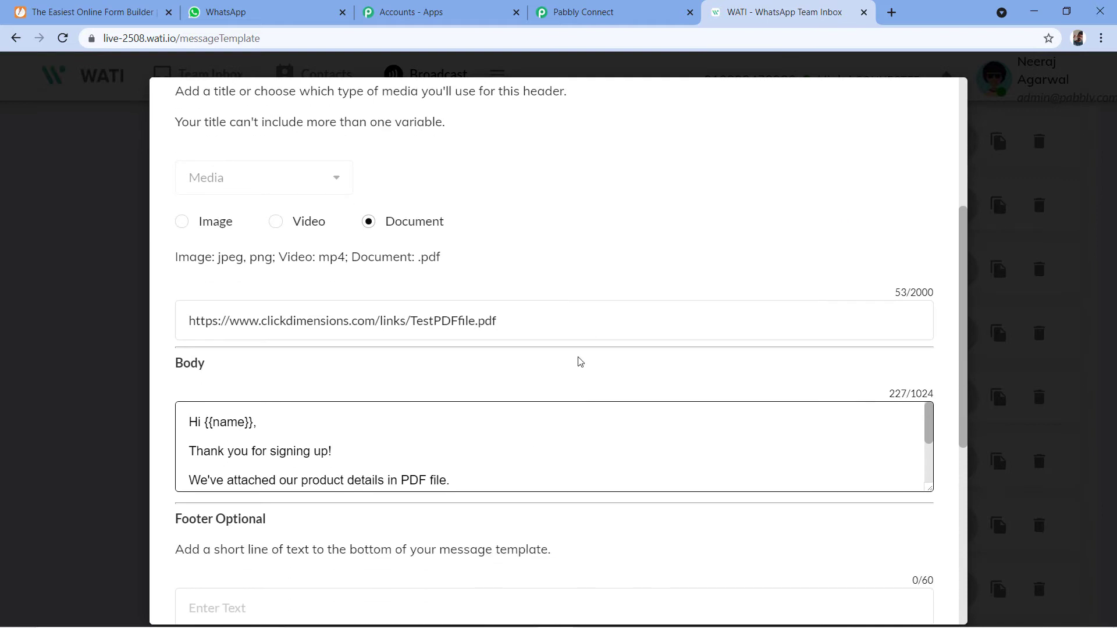
Enlarge the body text box of the file_for_new_lead template and examine its text and the {{name}} and {{website_link}} placeholders.
{"action": "scroll", "coordinate": [497, 319], "scroll_direction": "down", "scroll_amount": 2}
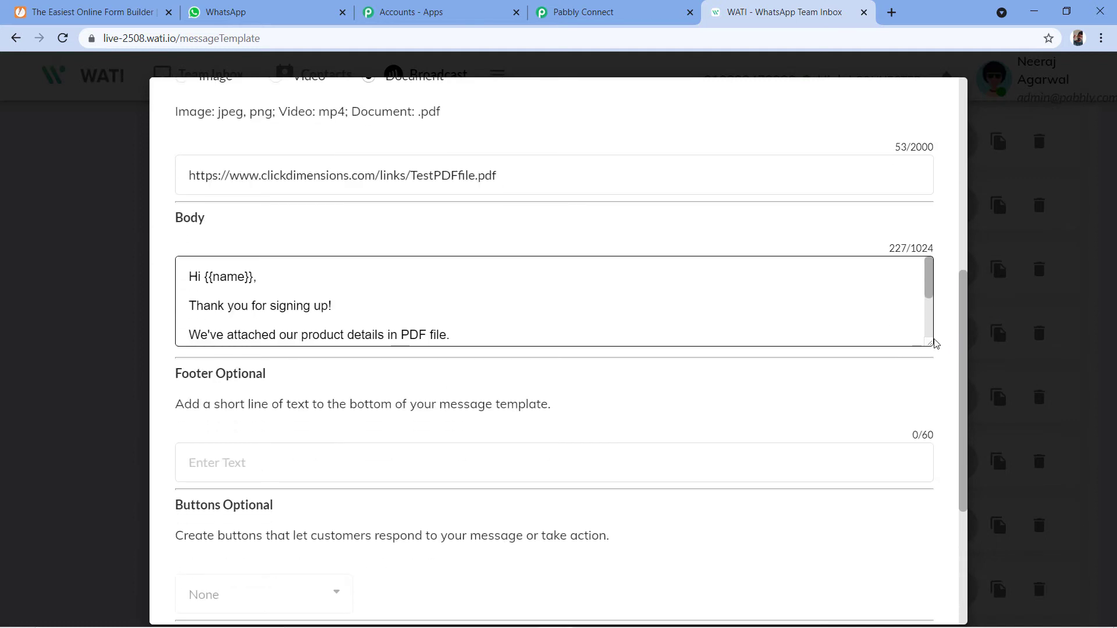
{"action": "left_click_drag", "start_coordinate": [930, 343], "coordinate": [931, 466]}
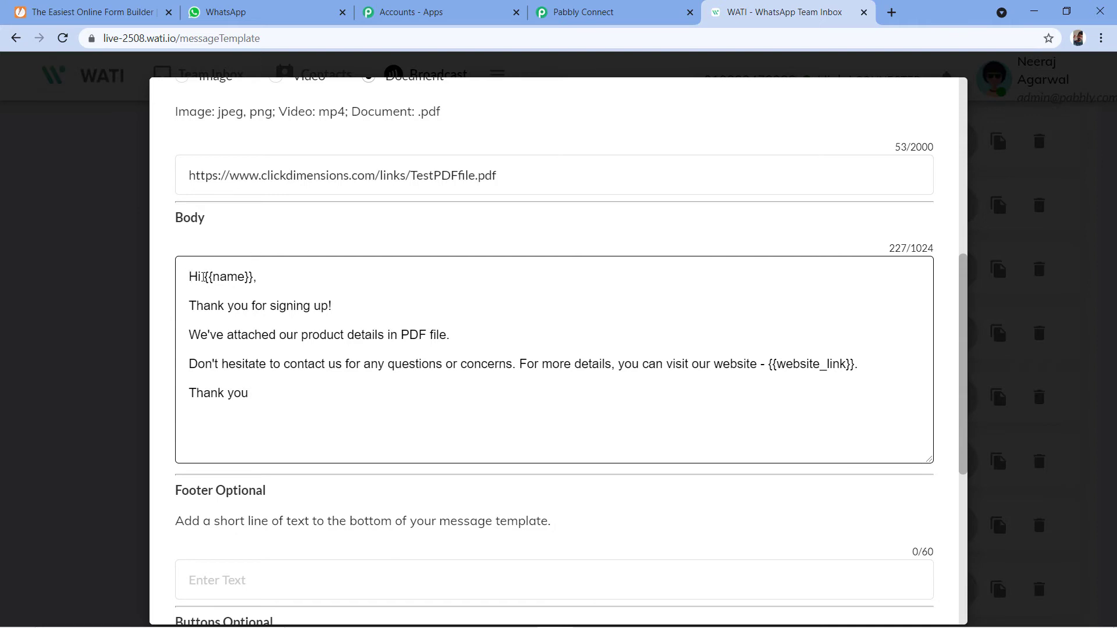
{"action": "left_click_drag", "start_coordinate": [203, 277], "coordinate": [253, 276]}
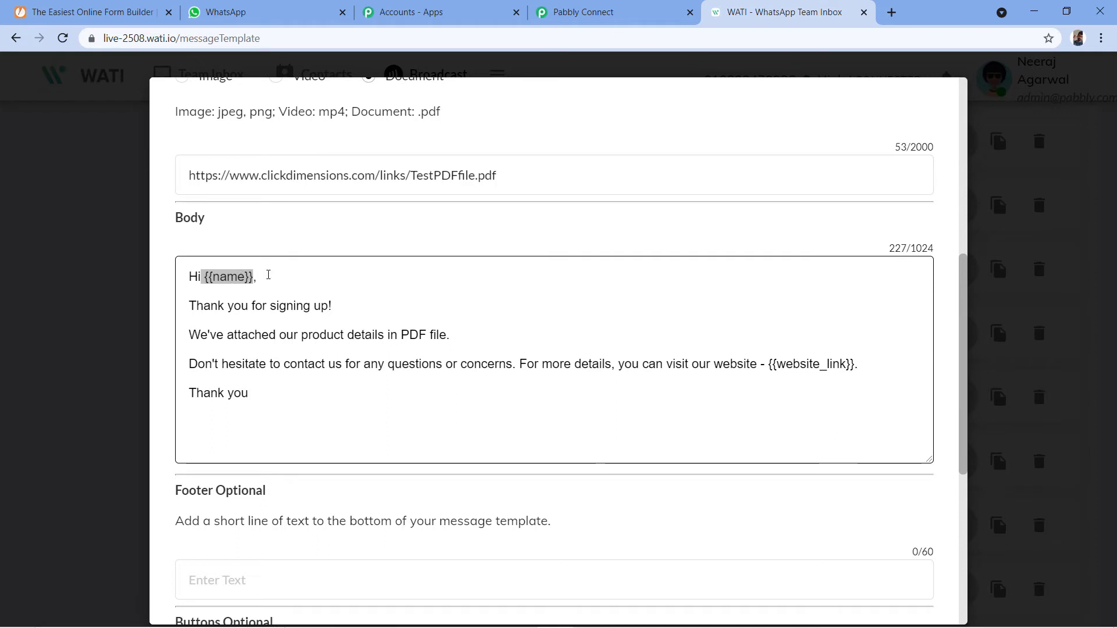
{"action": "left_click", "coordinate": [262, 276]}
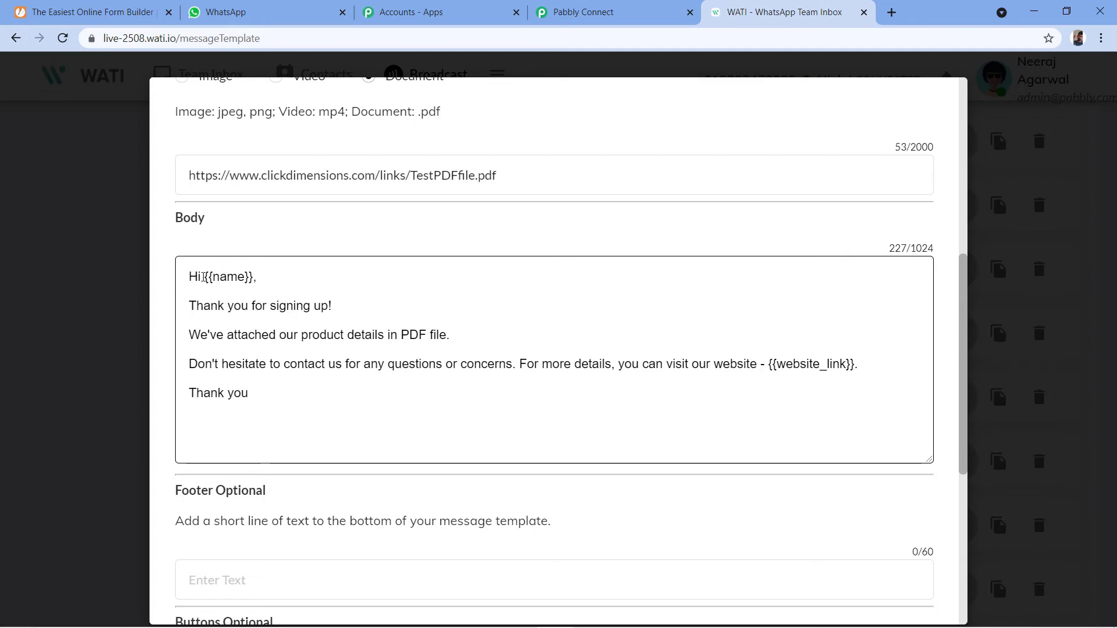
{"action": "left_click_drag", "start_coordinate": [299, 338], "coordinate": [342, 327]}
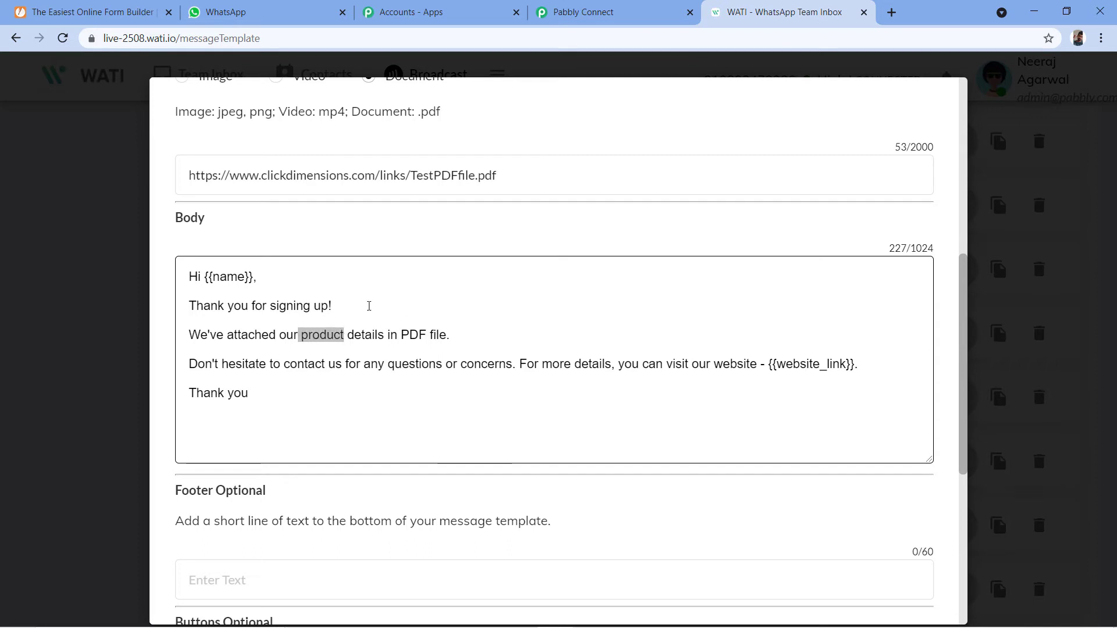
{"action": "left_click_drag", "start_coordinate": [204, 276], "coordinate": [255, 277]}
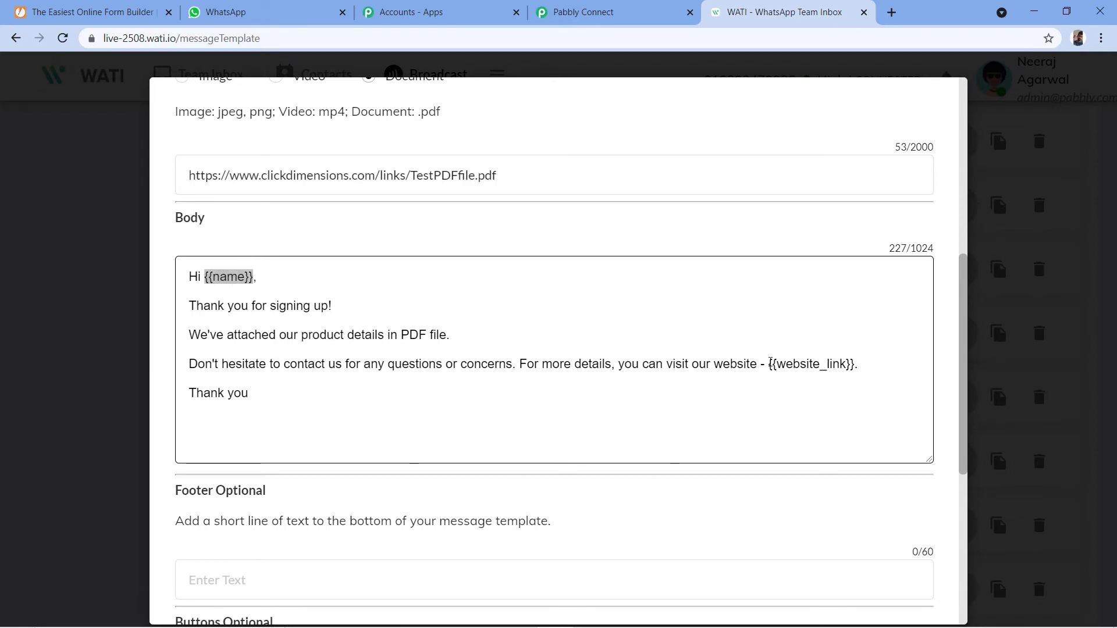
{"action": "left_click_drag", "start_coordinate": [769, 364], "coordinate": [854, 370]}
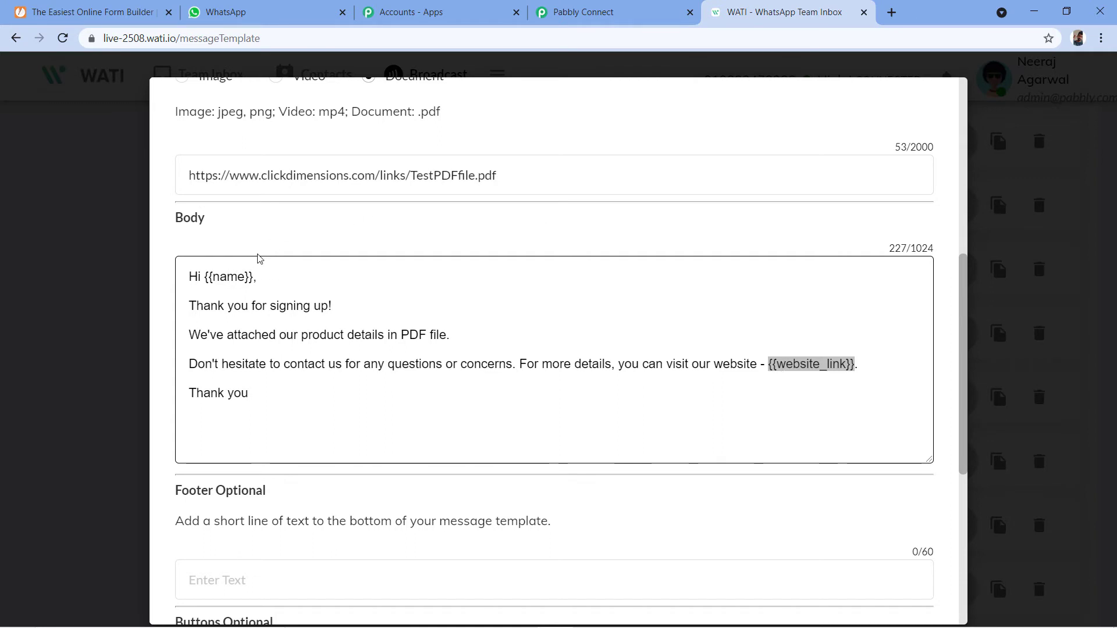
{"action": "double_click", "coordinate": [230, 277]}
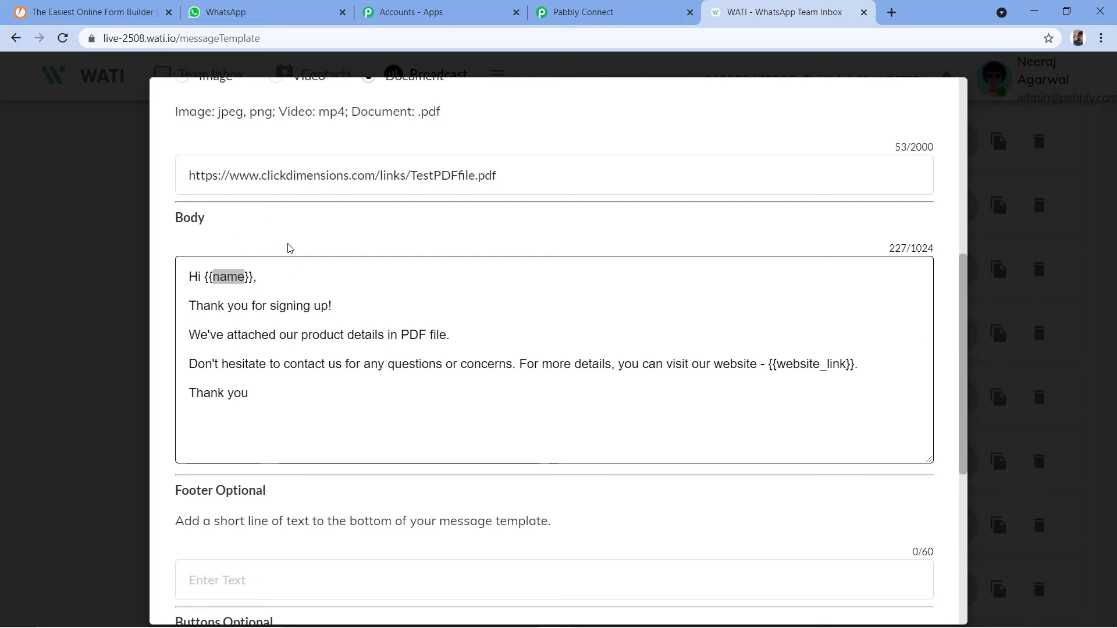
Check the template's name in WATI, then switch to Pabbly Connect and choose file_for_new_lead as the template to send.
{"action": "scroll", "coordinate": [489, 262], "scroll_direction": "up", "scroll_amount": 8}
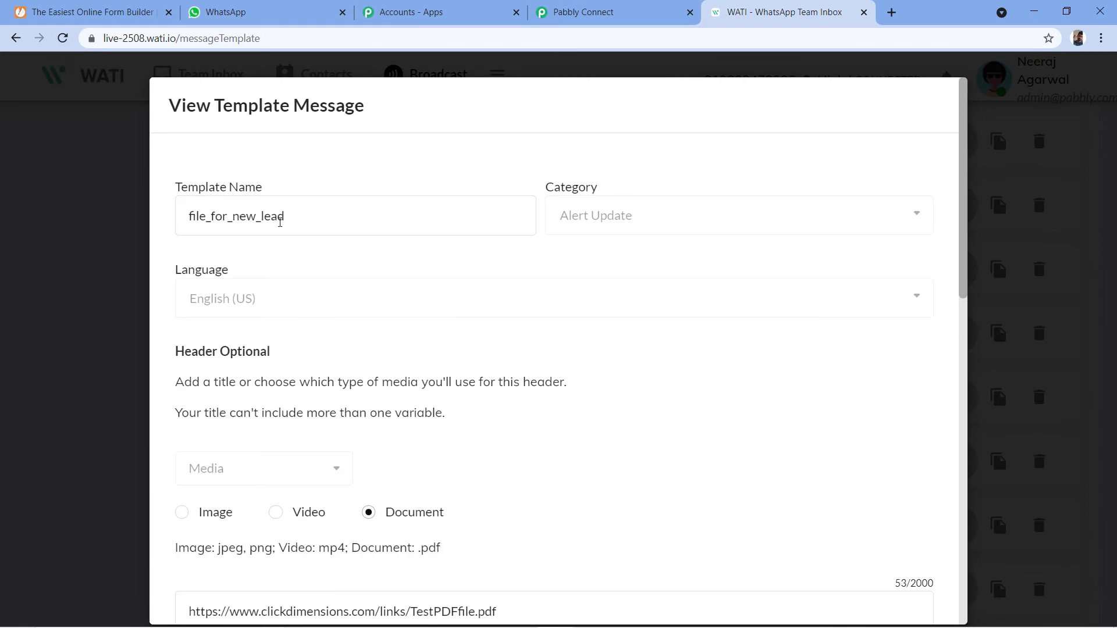
{"action": "left_click_drag", "start_coordinate": [294, 224], "coordinate": [174, 229]}
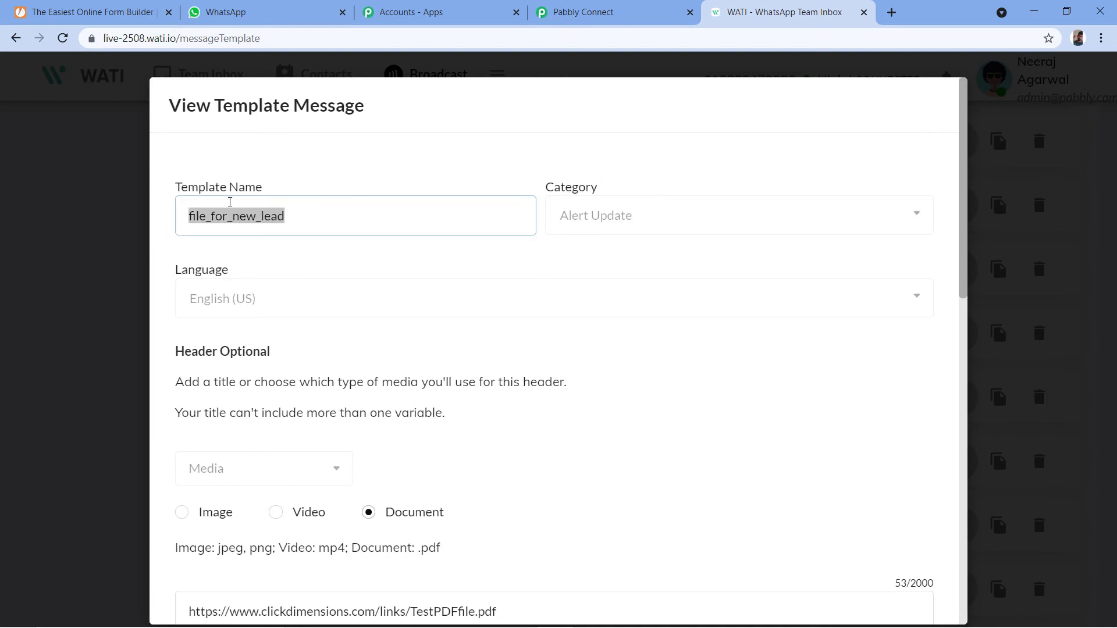
{"action": "left_click", "coordinate": [625, 11]}
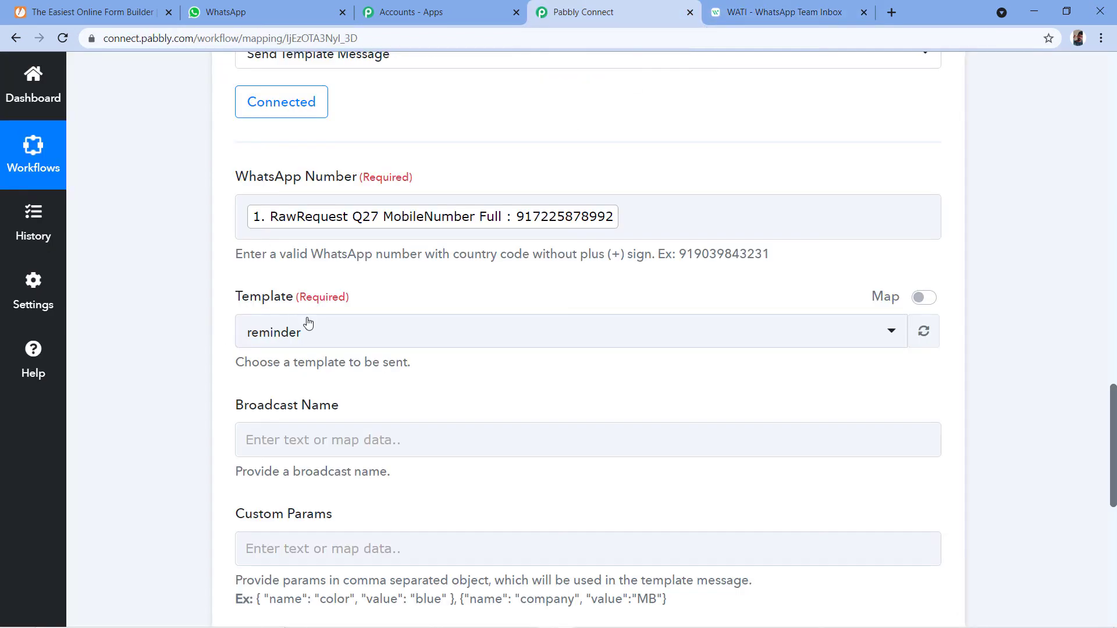
{"action": "scroll", "coordinate": [262, 276], "scroll_direction": "down", "scroll_amount": 1}
{"action": "left_click", "coordinate": [369, 261]}
{"action": "type", "text": "file"}
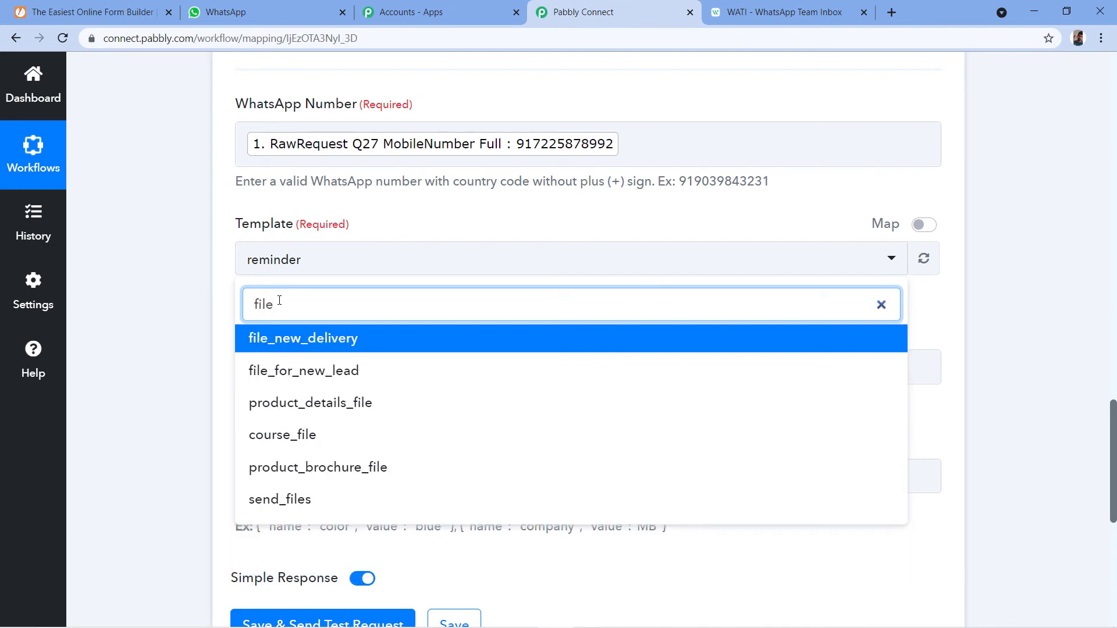
{"action": "left_click", "coordinate": [272, 371]}
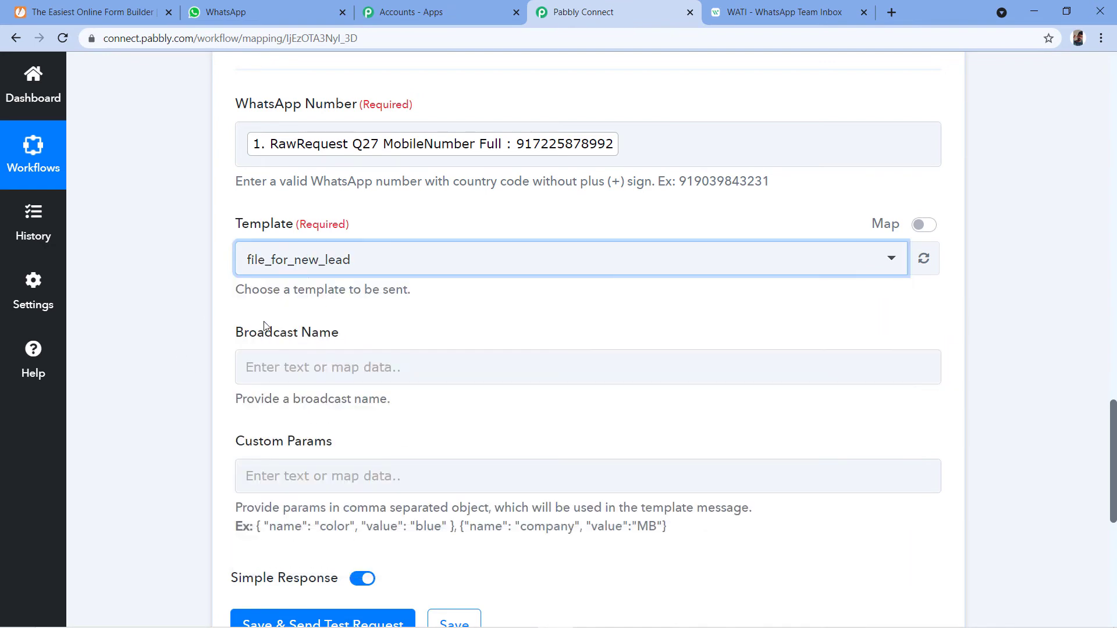
Set the broadcast name to "eBooks on WhatsApp".
{"action": "scroll", "coordinate": [265, 326], "scroll_direction": "down", "scroll_amount": 1}
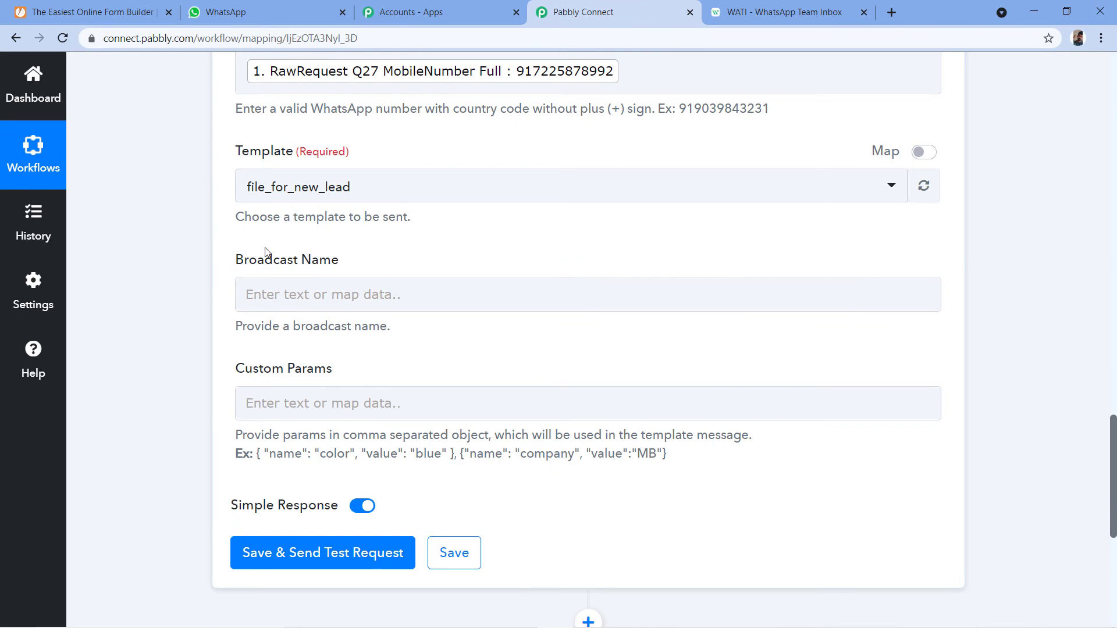
{"action": "left_click", "coordinate": [294, 292]}
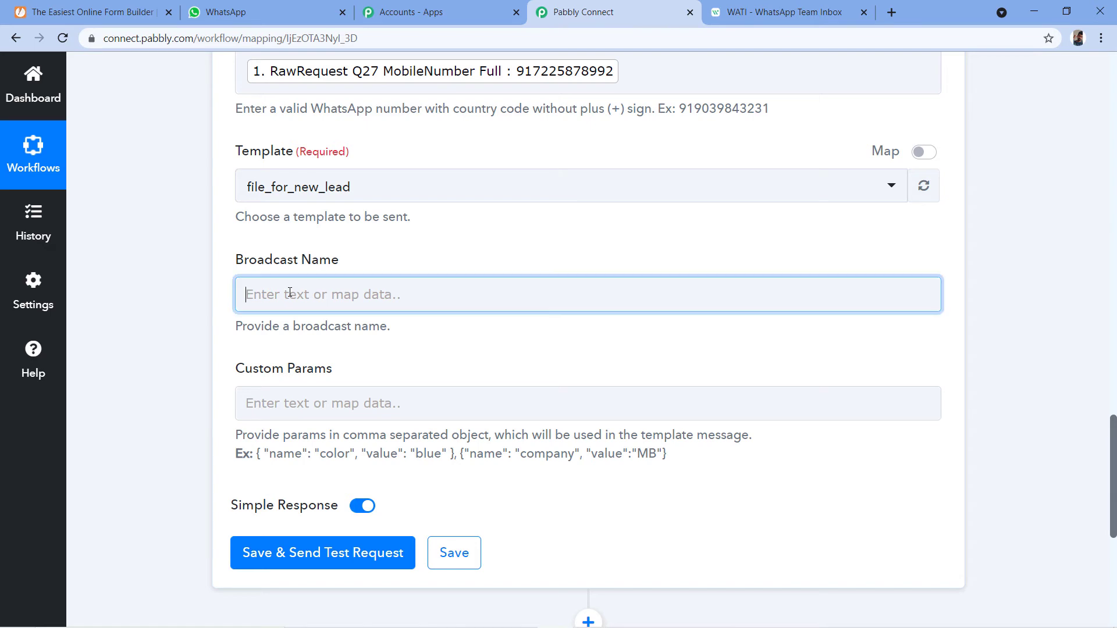
{"action": "left_click", "coordinate": [290, 293]}
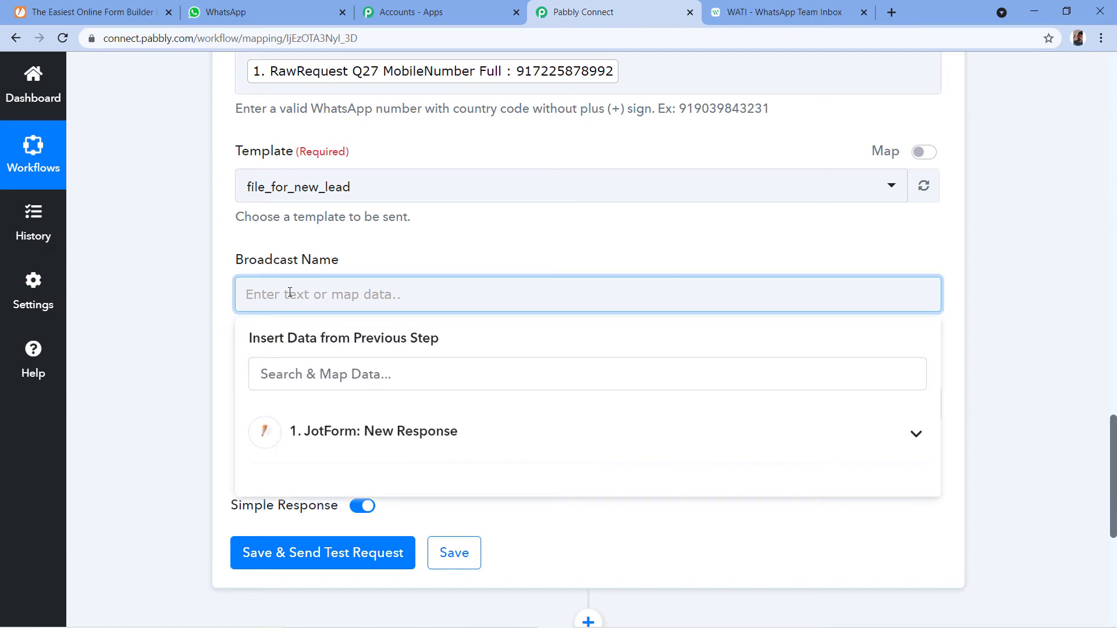
{"action": "type", "text": "eBook"}
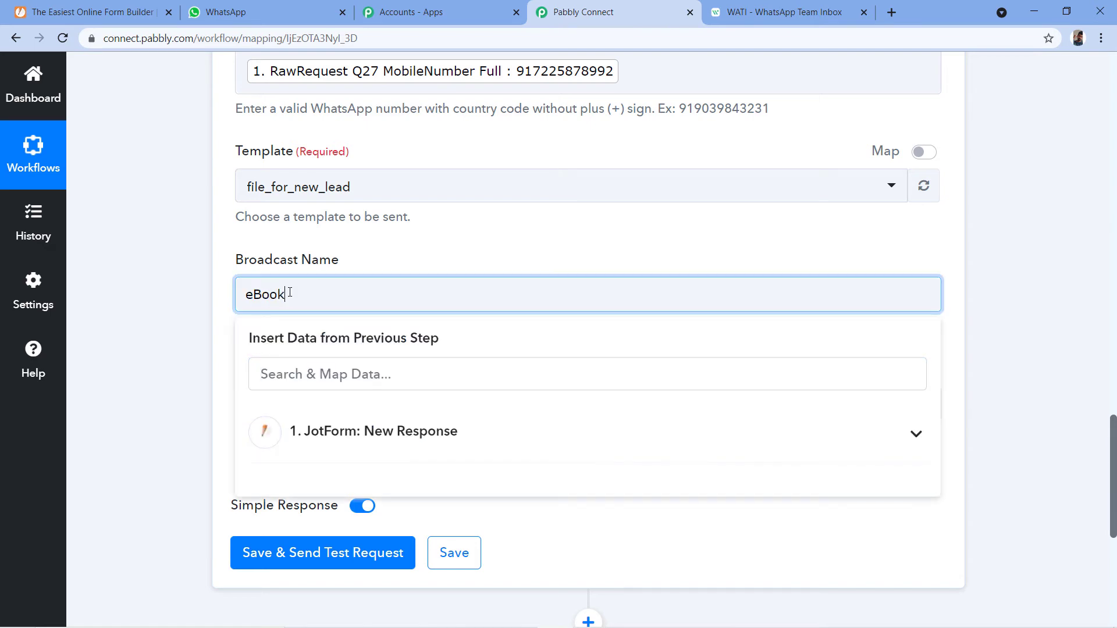
{"action": "type", "text": "s on WhatsApp"}
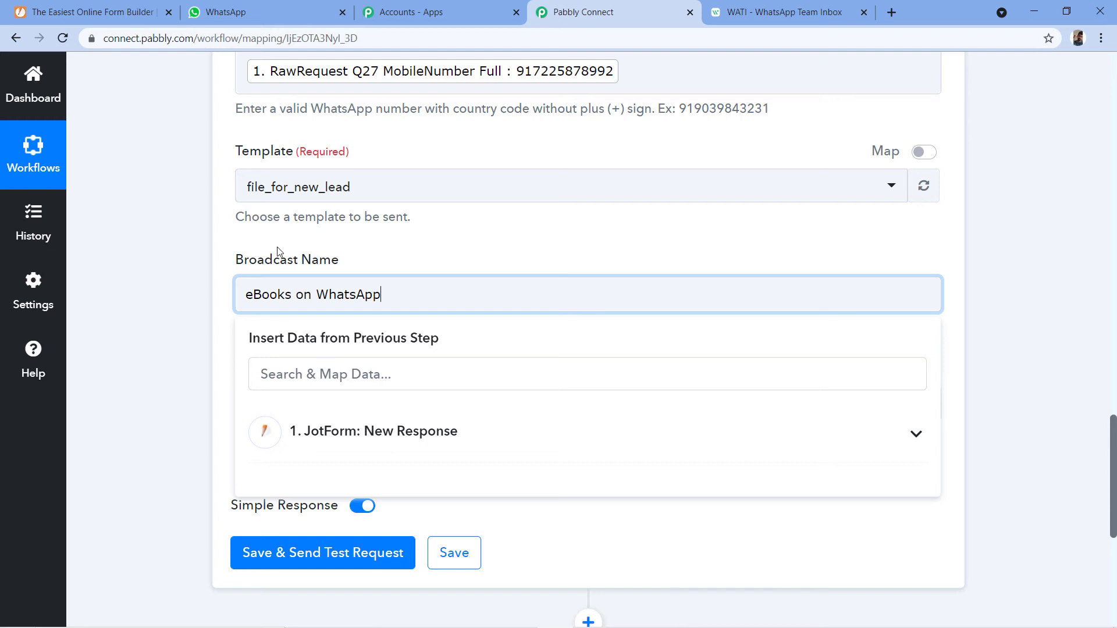
{"action": "left_click", "coordinate": [185, 380]}
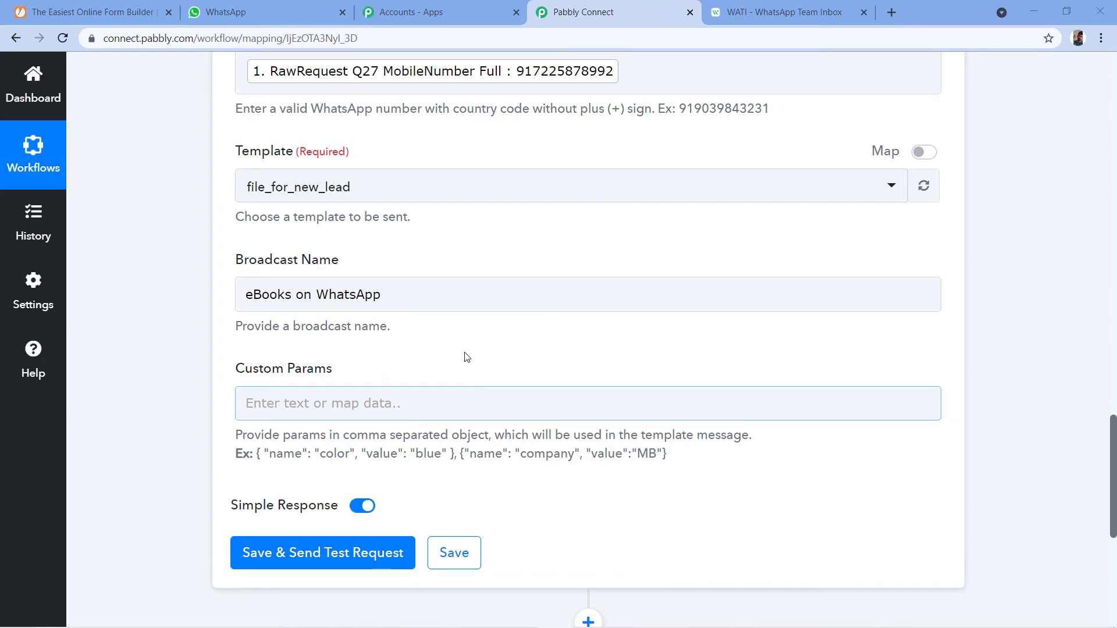
Check the {{name}} placeholder in the WATI template body, then return to Pabbly Connect and look at the Custom Params field.
{"action": "left_click", "coordinate": [815, 11]}
{"action": "scroll", "coordinate": [546, 277], "scroll_direction": "down", "scroll_amount": 7}
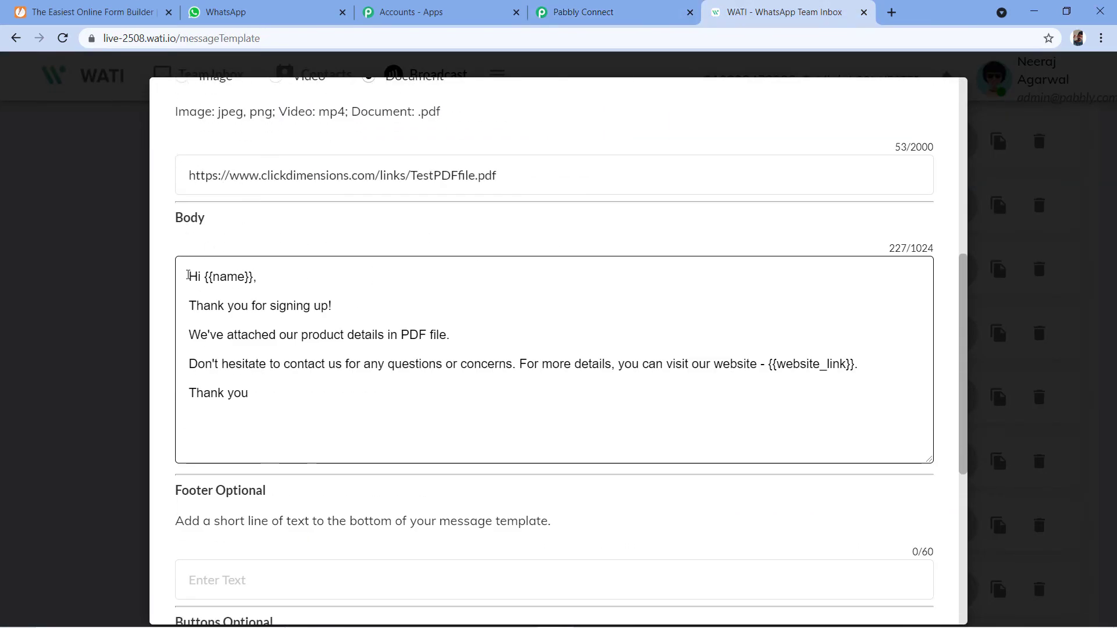
{"action": "left_click_drag", "start_coordinate": [204, 276], "coordinate": [255, 277]}
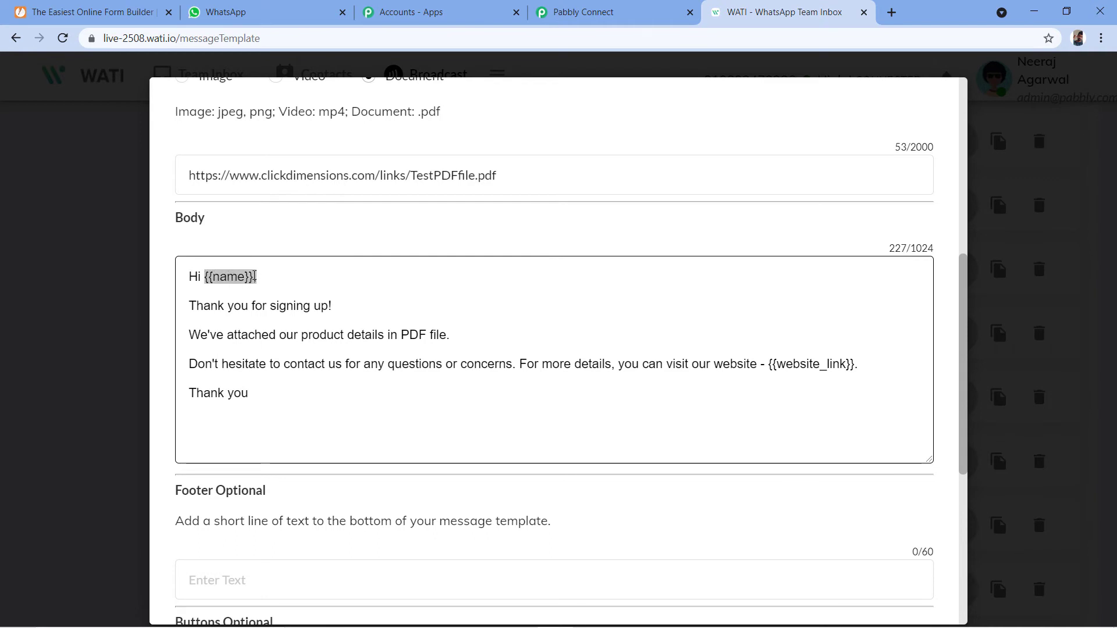
{"action": "left_click", "coordinate": [634, 16]}
{"action": "left_click", "coordinate": [275, 408]}
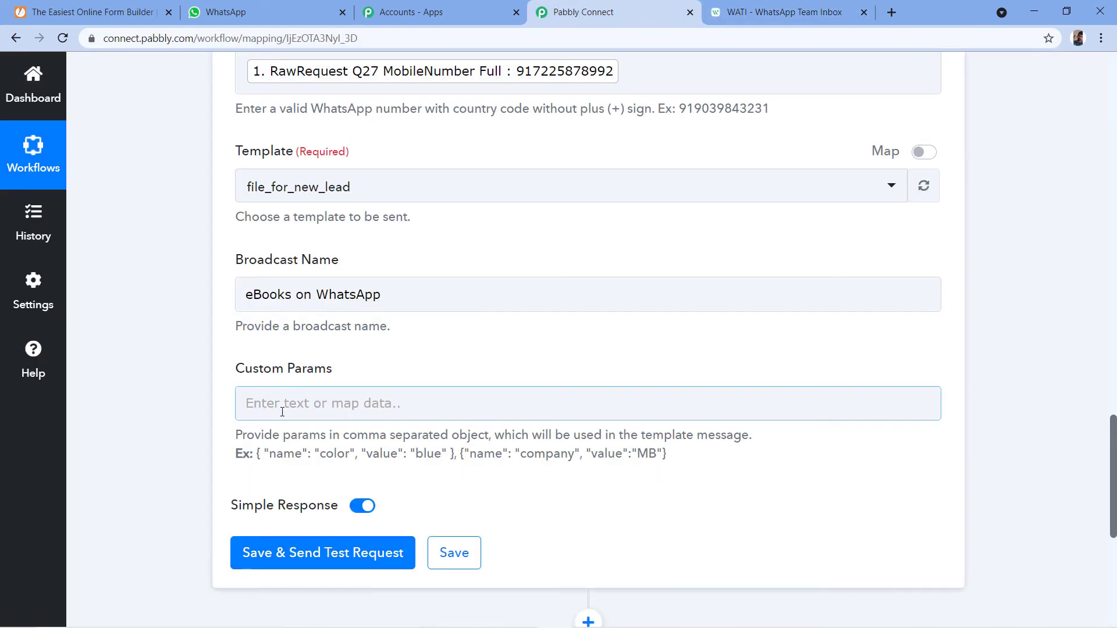
{"action": "left_click", "coordinate": [292, 404]}
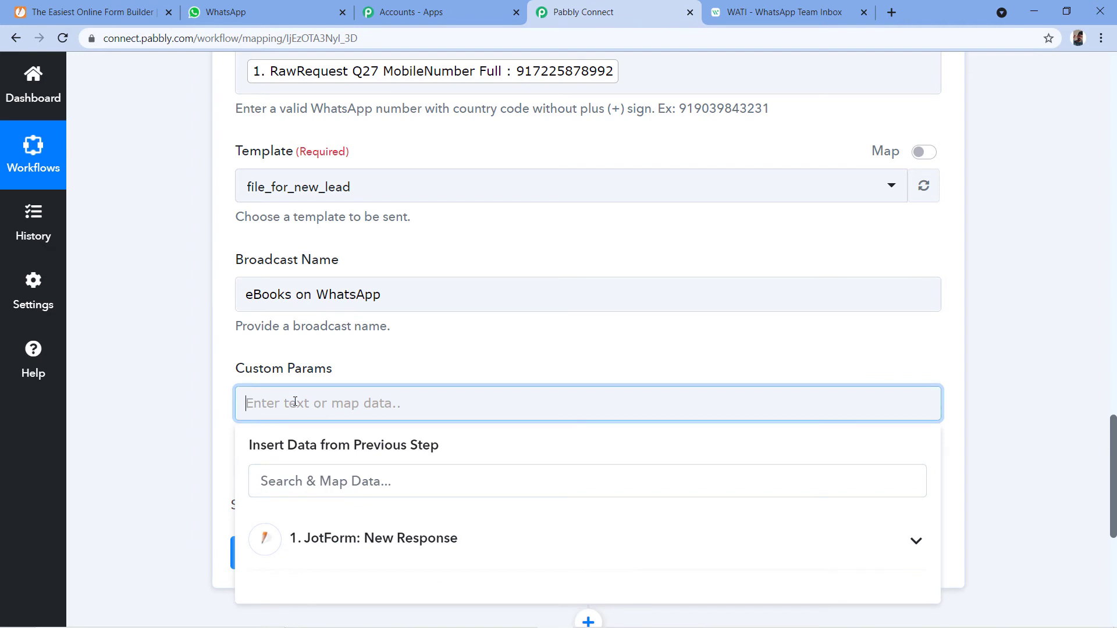
{"action": "left_click", "coordinate": [374, 362]}
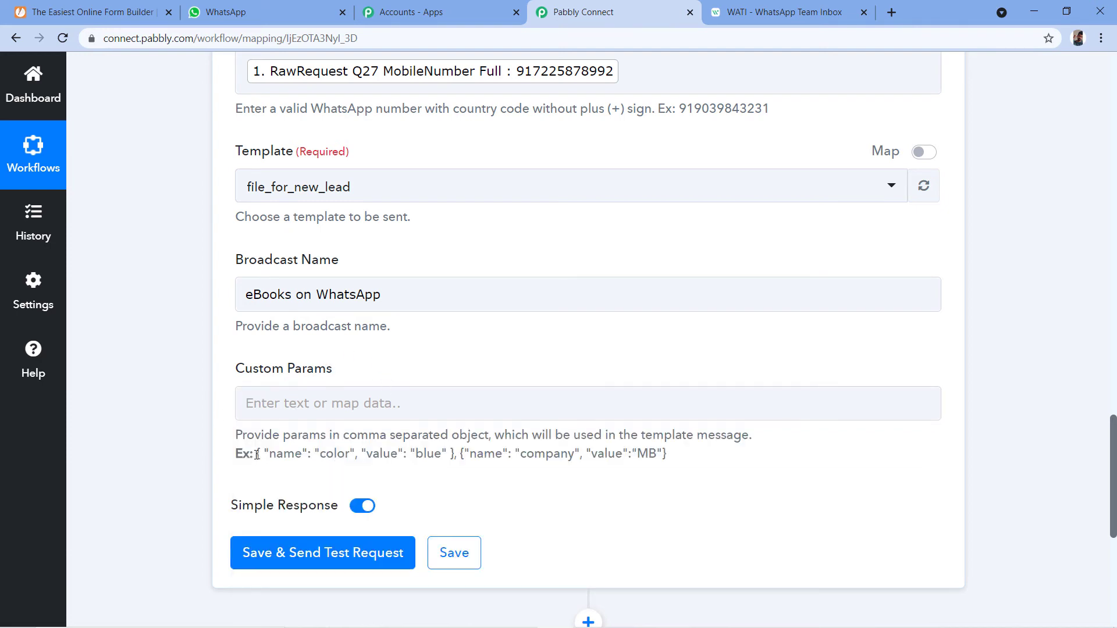
Copy the first example object into Custom Params and empty its sample entries, color and blue.
{"action": "left_click_drag", "start_coordinate": [259, 454], "coordinate": [453, 456]}
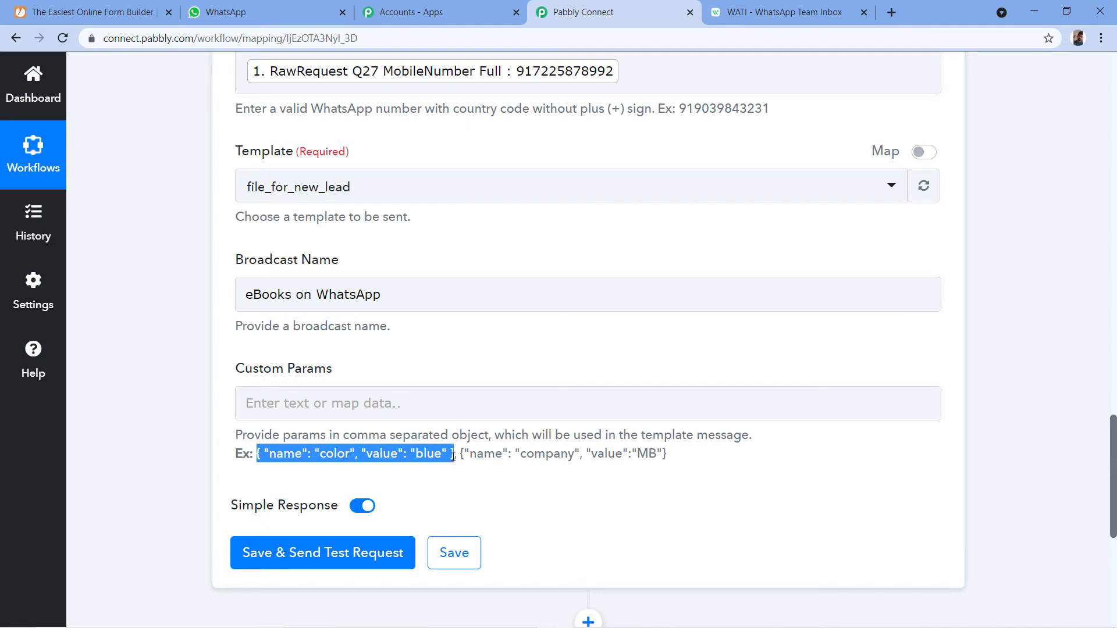
{"action": "left_click", "coordinate": [294, 402]}
{"action": "right_click", "coordinate": [293, 402]}
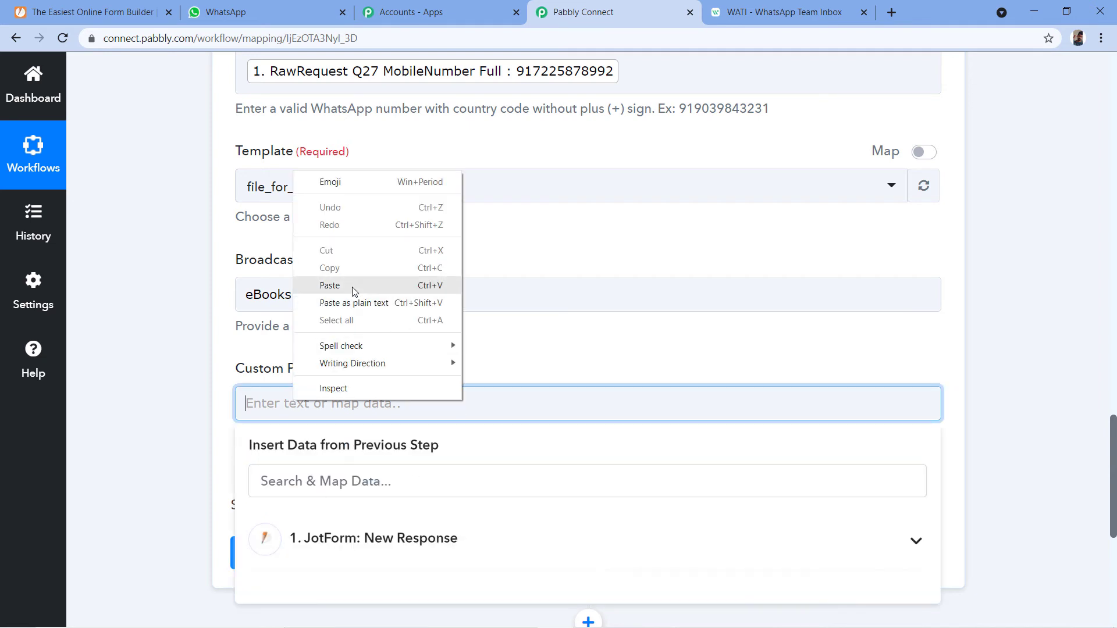
{"action": "left_click", "coordinate": [330, 285]}
{"action": "left_click", "coordinate": [221, 387]}
{"action": "double_click", "coordinate": [336, 404]}
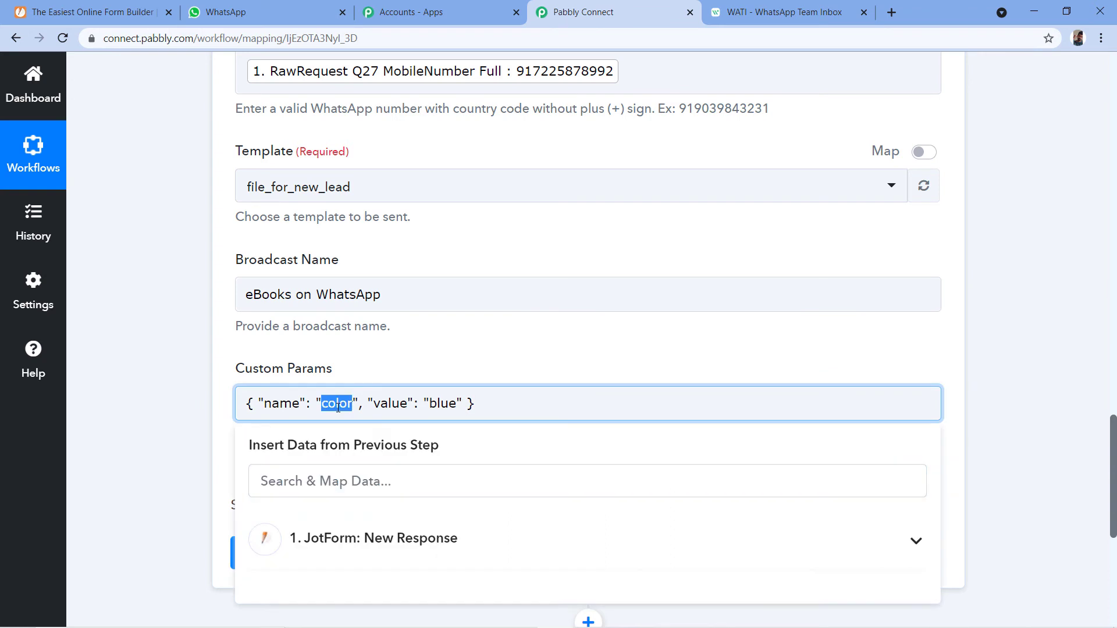
{"action": "key", "text": "BackSpace"}
{"action": "double_click", "coordinate": [410, 403]}
{"action": "key", "text": "BackSpace"}
{"action": "left_click", "coordinate": [445, 343]}
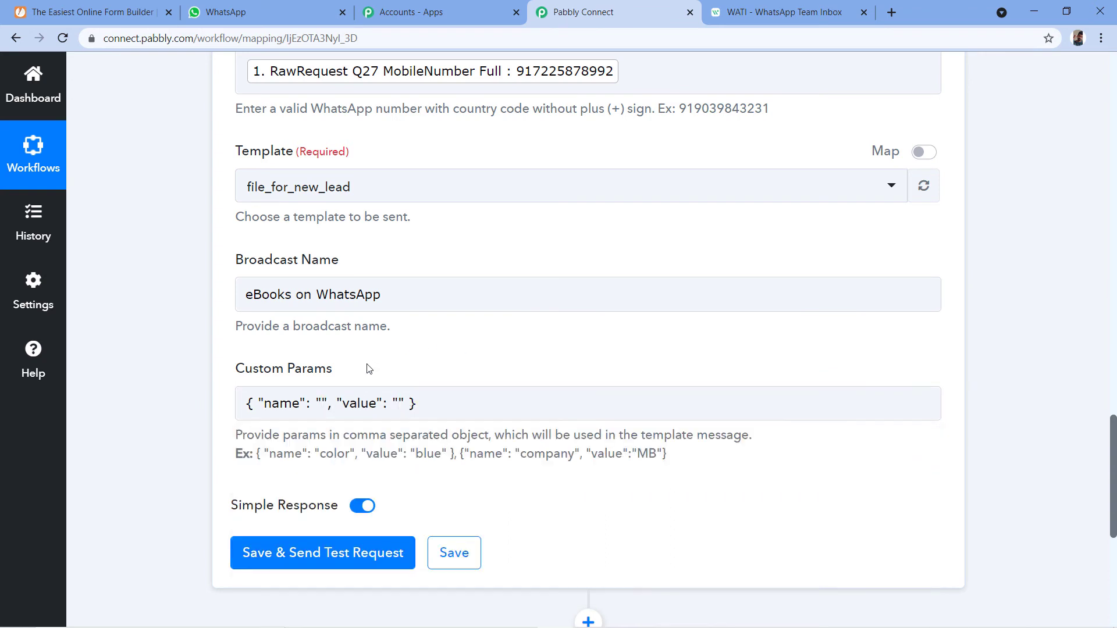
Check the {{name}} placeholder in the WATI template and enter "name" as the parameter's name in Pabbly Connect's Custom Params.
{"action": "left_click", "coordinate": [220, 399]}
{"action": "left_click", "coordinate": [276, 406]}
{"action": "left_click", "coordinate": [319, 401]}
{"action": "left_click", "coordinate": [319, 401]}
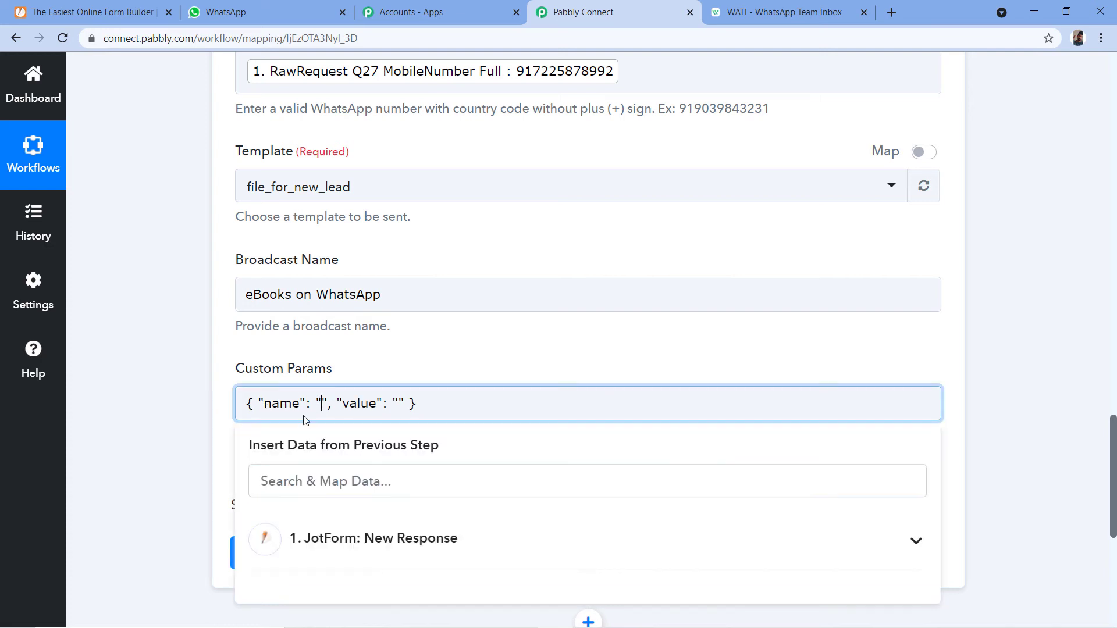
{"action": "left_click", "coordinate": [779, 11]}
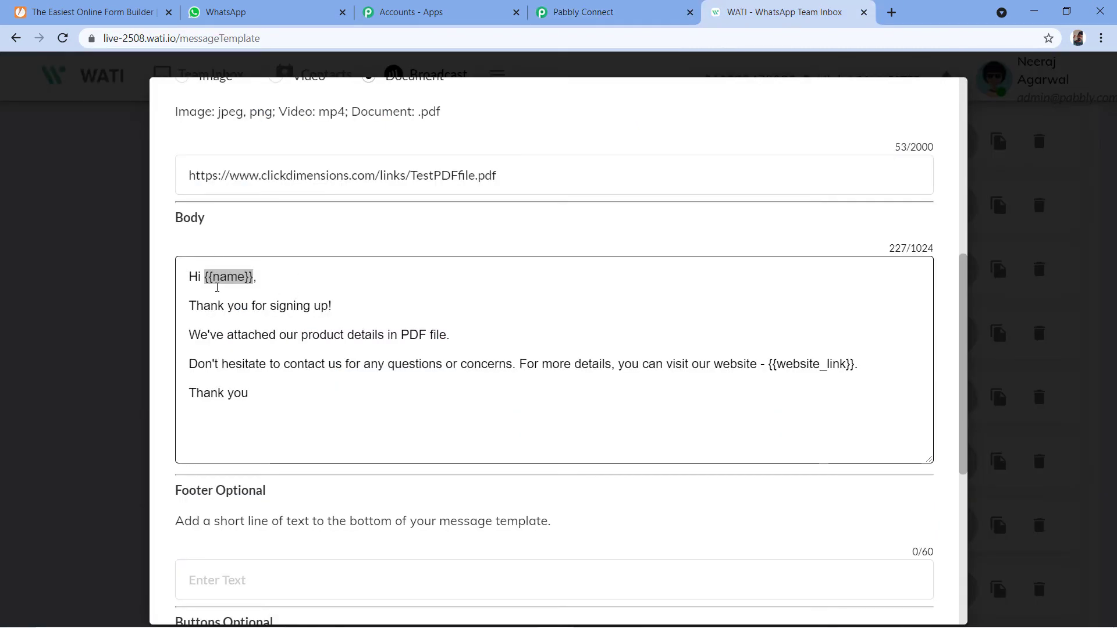
{"action": "left_click", "coordinate": [584, 12]}
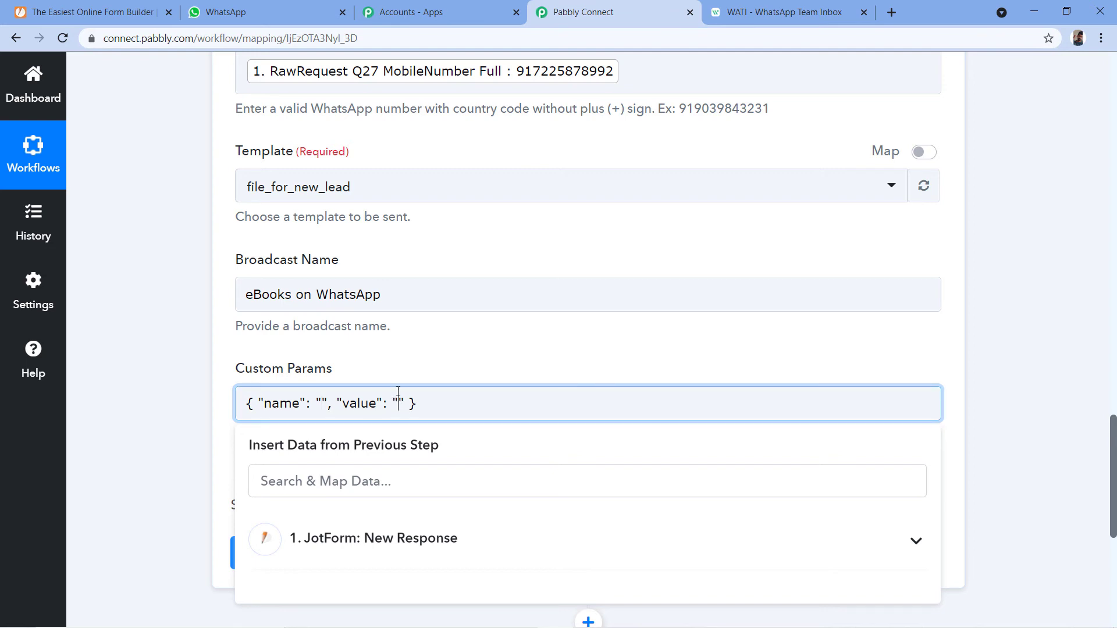
{"action": "left_click", "coordinate": [786, 11]}
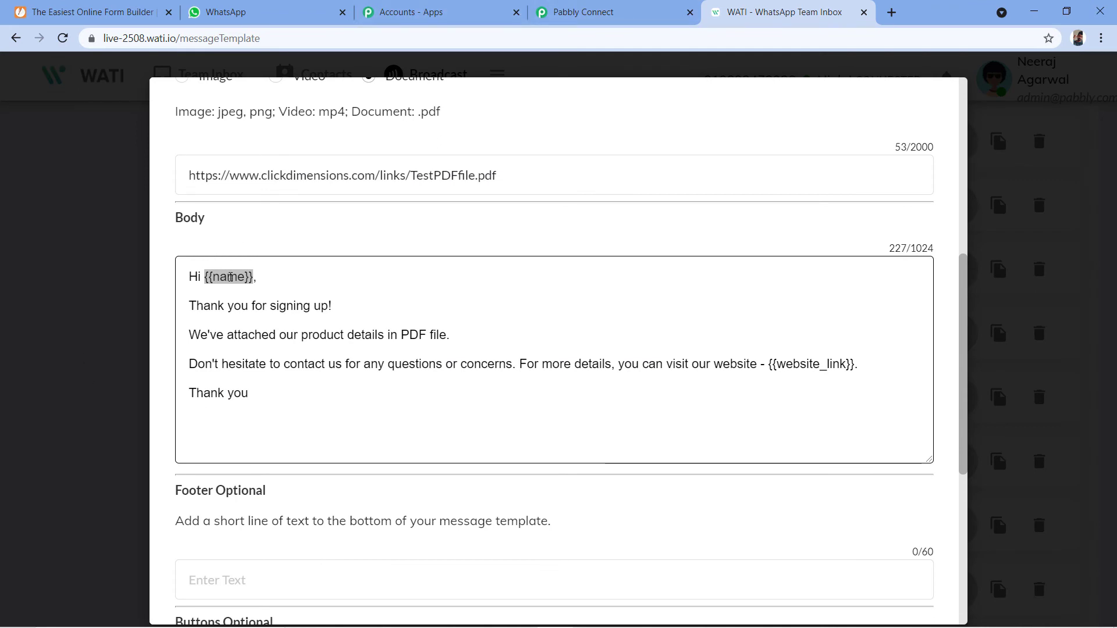
{"action": "left_click", "coordinate": [216, 276]}
{"action": "double_click", "coordinate": [216, 276]}
{"action": "left_click", "coordinate": [638, 6]}
{"action": "left_click", "coordinate": [320, 403]}
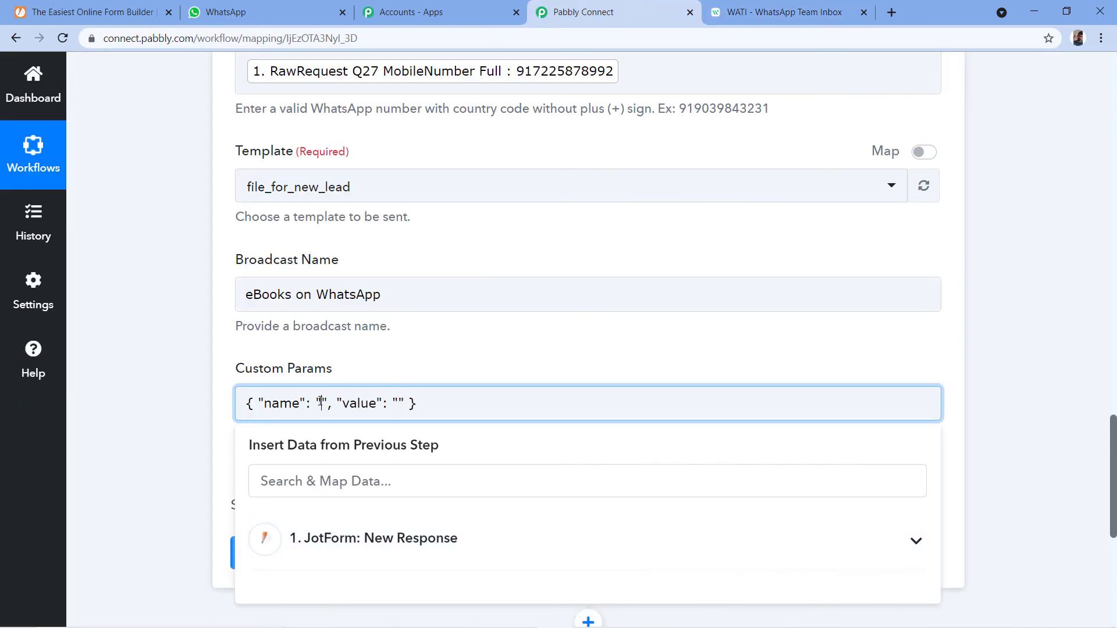
{"action": "type", "text": "name"}
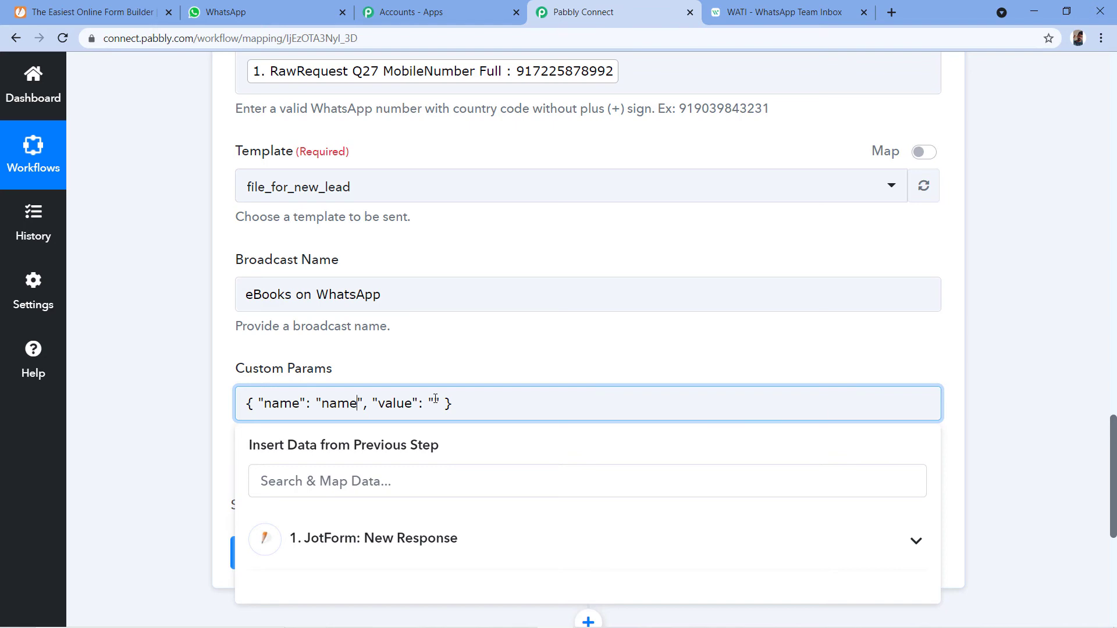
{"action": "scroll", "coordinate": [640, 339], "scroll_direction": "up", "scroll_amount": 5}
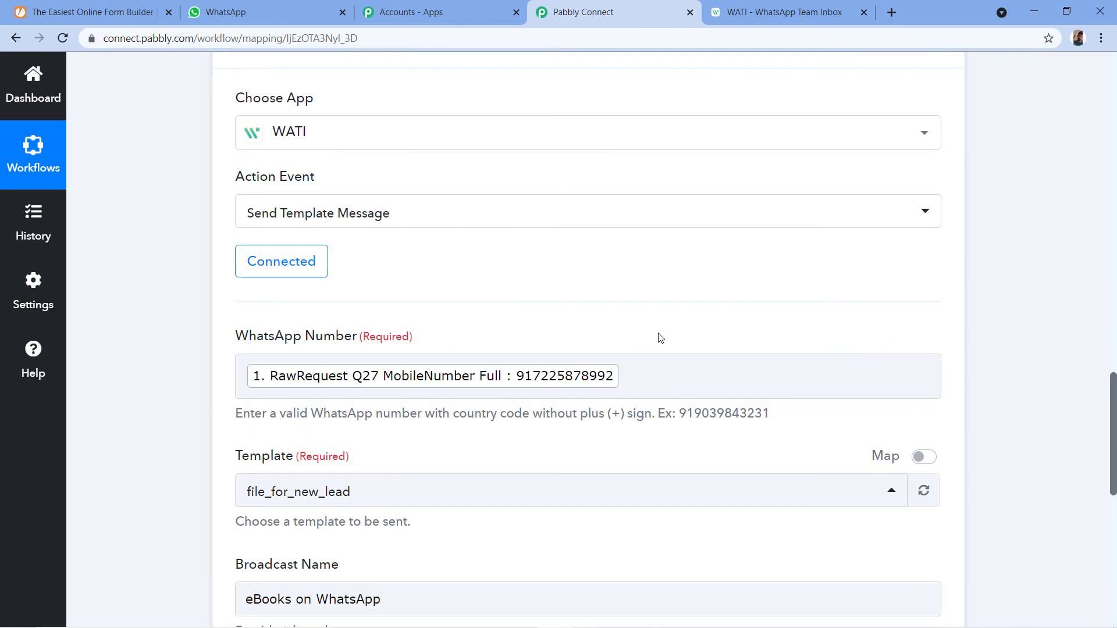
Check the JotForm response's first and last name fields, then map Name First as the value of the "name" parameter in Custom Params.
{"action": "scroll", "coordinate": [657, 338], "scroll_direction": "up", "scroll_amount": 10}
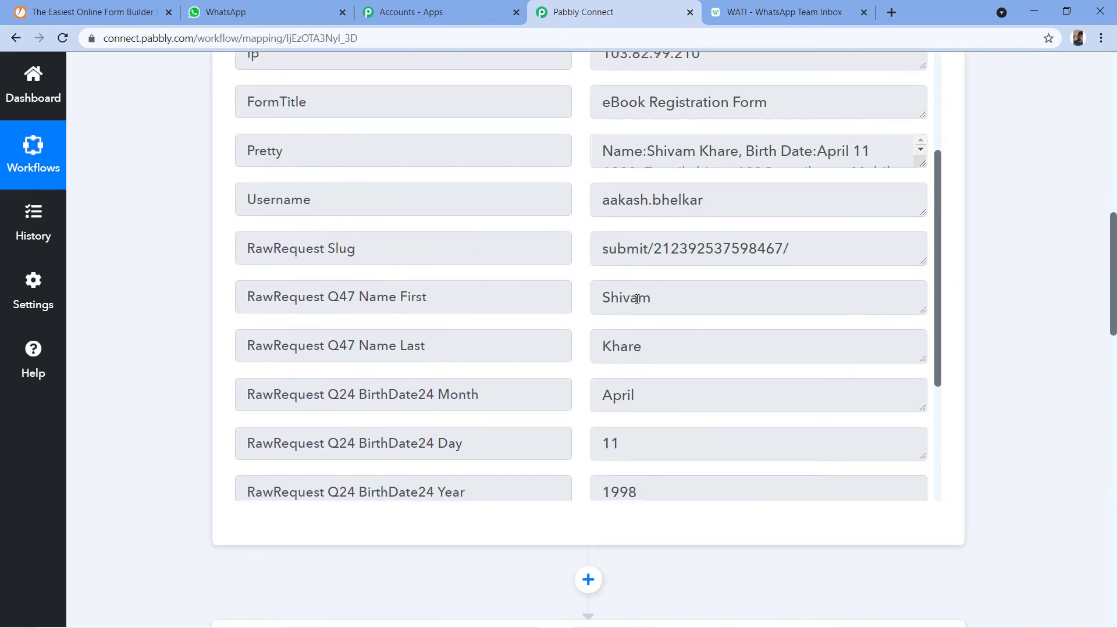
{"action": "left_click_drag", "start_coordinate": [663, 299], "coordinate": [599, 298]}
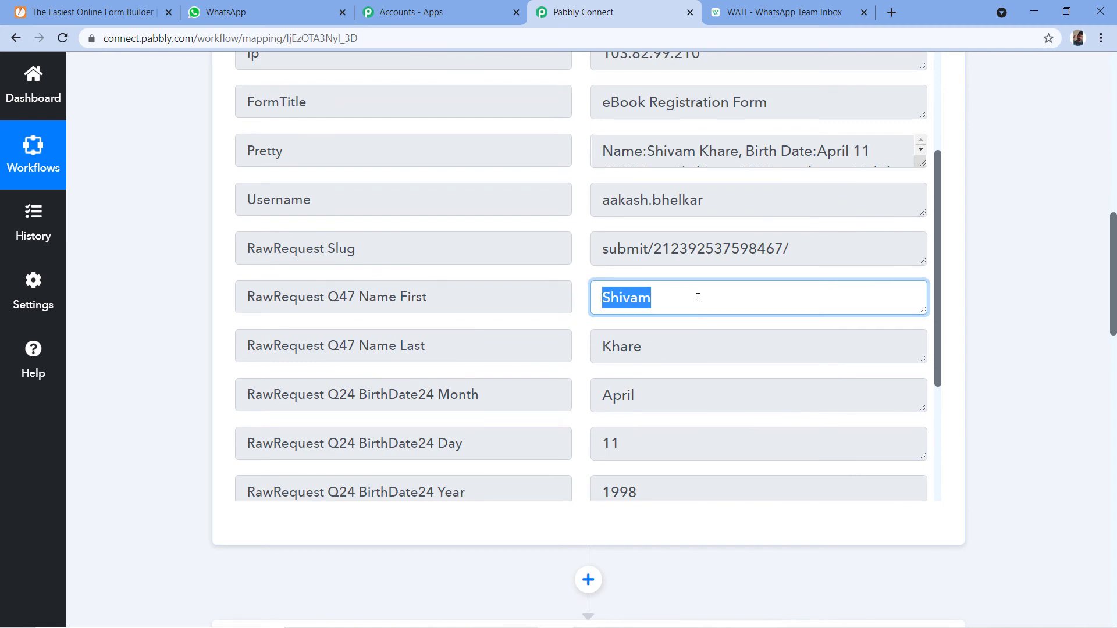
{"action": "left_click_drag", "start_coordinate": [647, 297], "coordinate": [607, 298]}
{"action": "left_click_drag", "start_coordinate": [652, 351], "coordinate": [600, 349]}
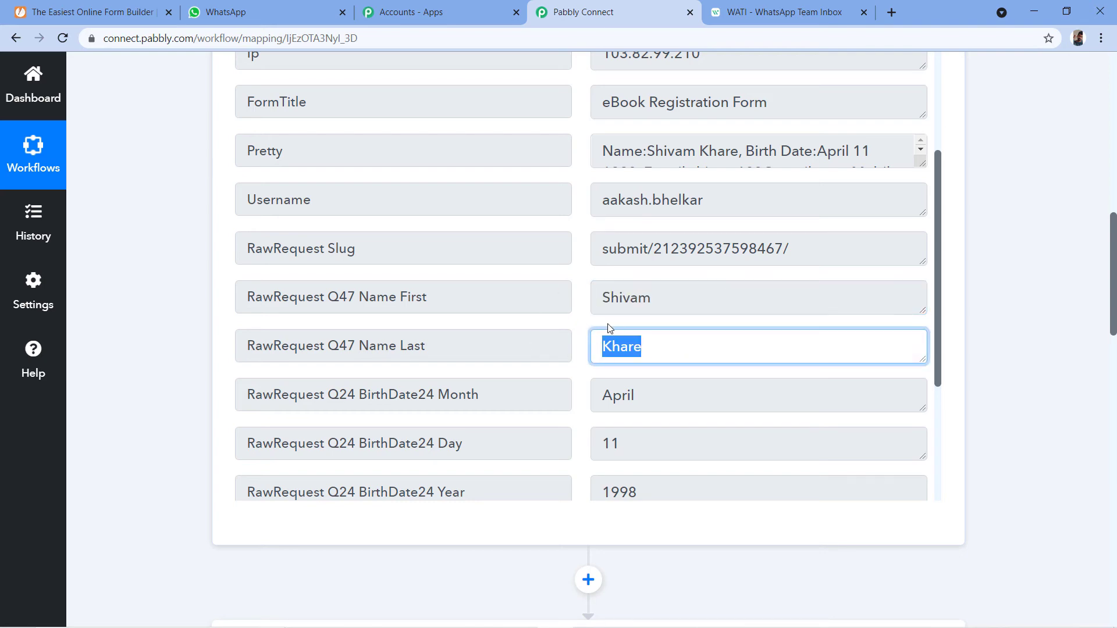
{"action": "scroll", "coordinate": [980, 367], "scroll_direction": "down", "scroll_amount": 9}
{"action": "scroll", "coordinate": [980, 370], "scroll_direction": "down", "scroll_amount": 10}
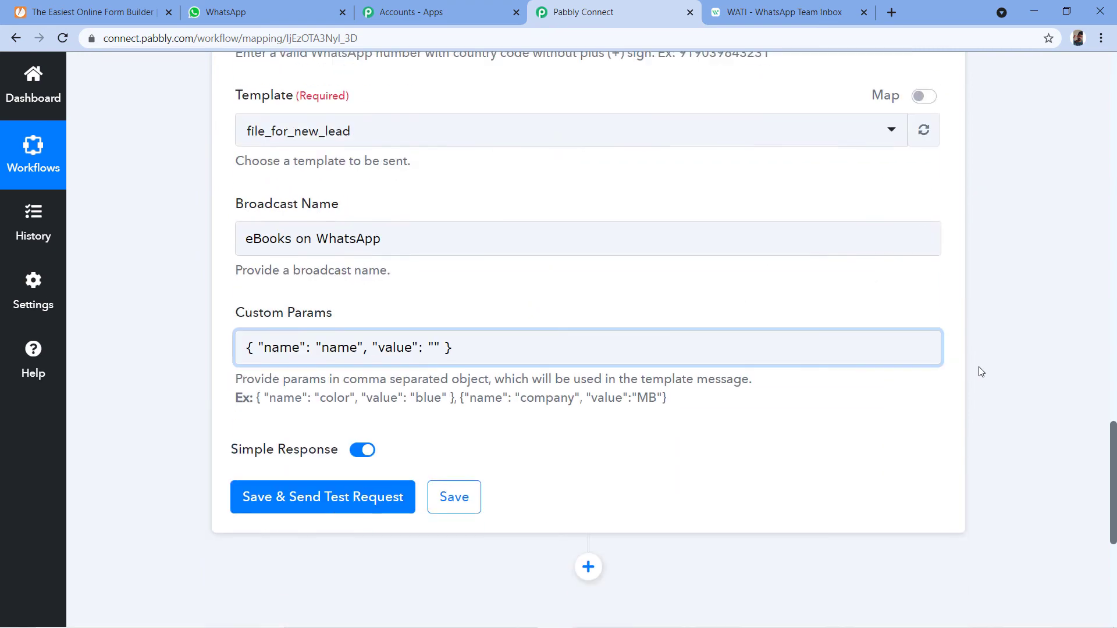
{"action": "left_click", "coordinate": [441, 256]}
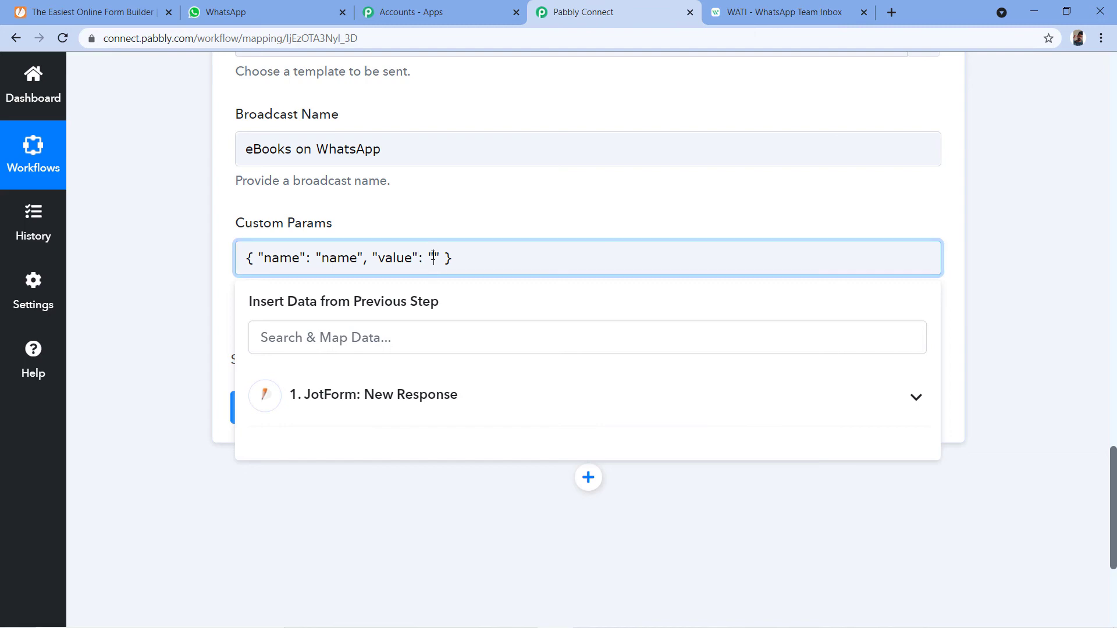
{"action": "left_click", "coordinate": [368, 394]}
{"action": "scroll", "coordinate": [410, 451], "scroll_direction": "down", "scroll_amount": 2}
{"action": "scroll", "coordinate": [414, 430], "scroll_direction": "down", "scroll_amount": 4}
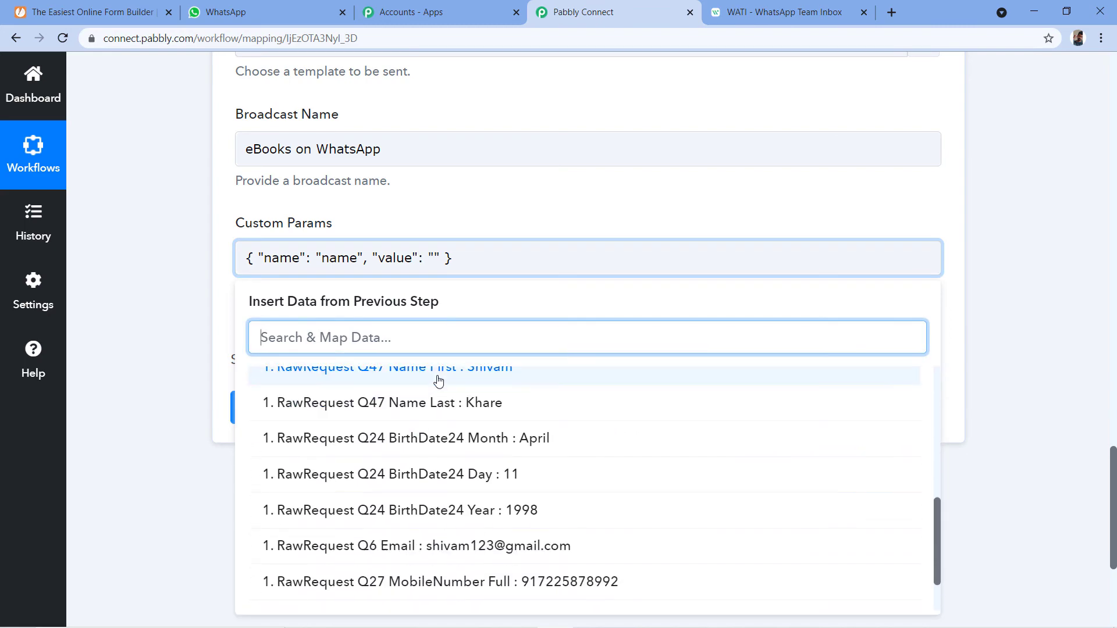
{"action": "left_click", "coordinate": [453, 376]}
Map the JotForm response's Name Last after the first name in the "name" parameter's value.
{"action": "left_click", "coordinate": [401, 395]}
{"action": "scroll", "coordinate": [428, 470], "scroll_direction": "down", "scroll_amount": 5}
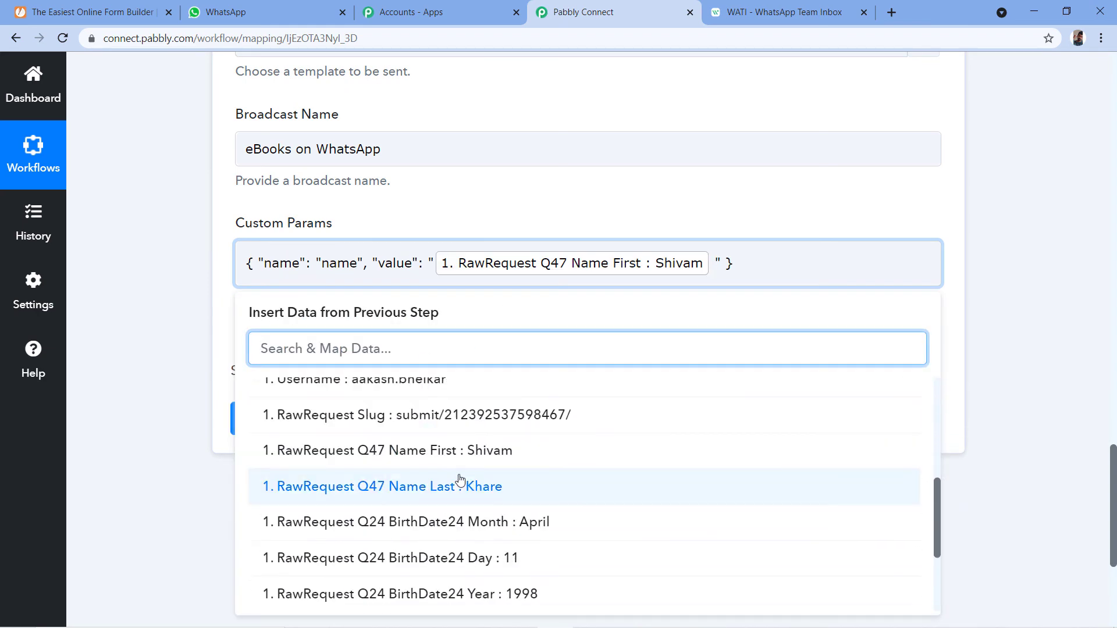
{"action": "left_click", "coordinate": [457, 481]}
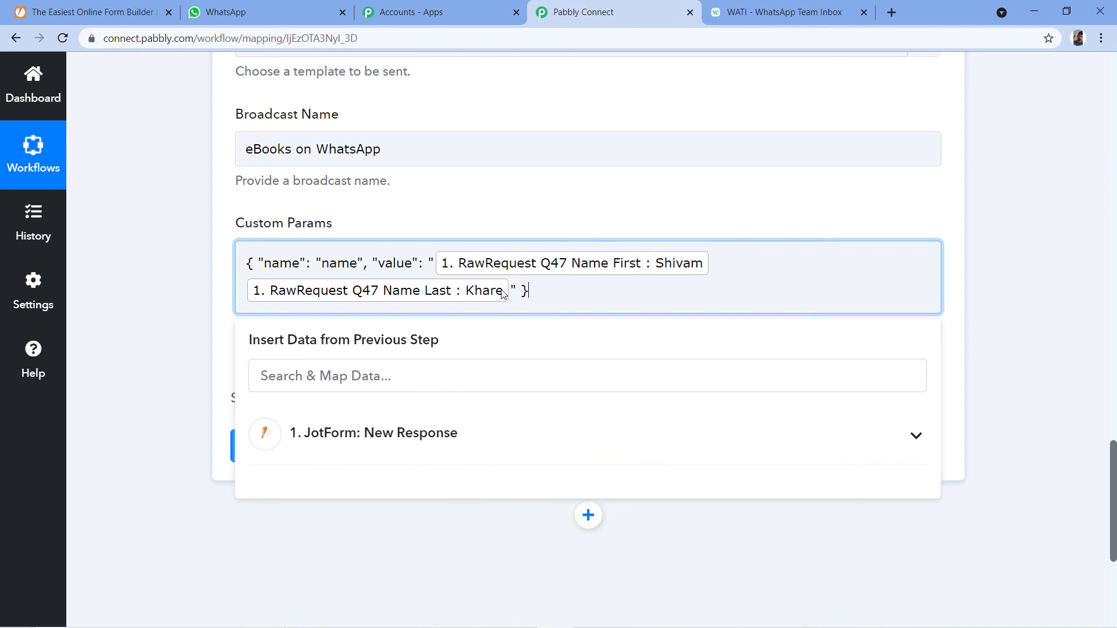
Recheck the WATI template, then append a comma and a second example object to Custom Params and empty its sample entries, color and blue.
{"action": "left_click", "coordinate": [780, 12]}
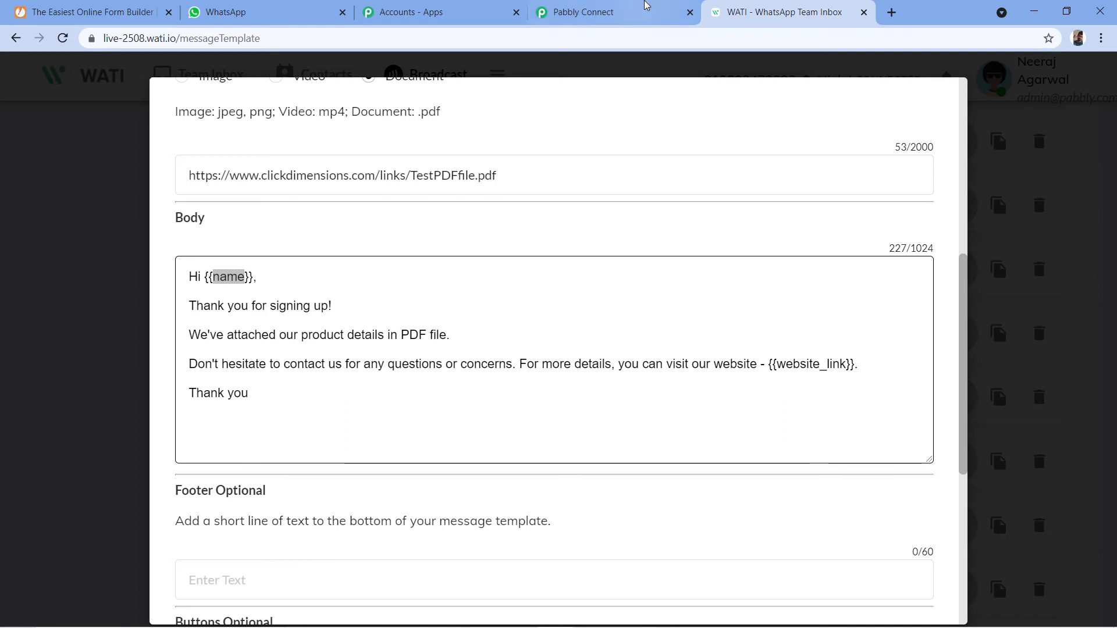
{"action": "left_click", "coordinate": [626, 12]}
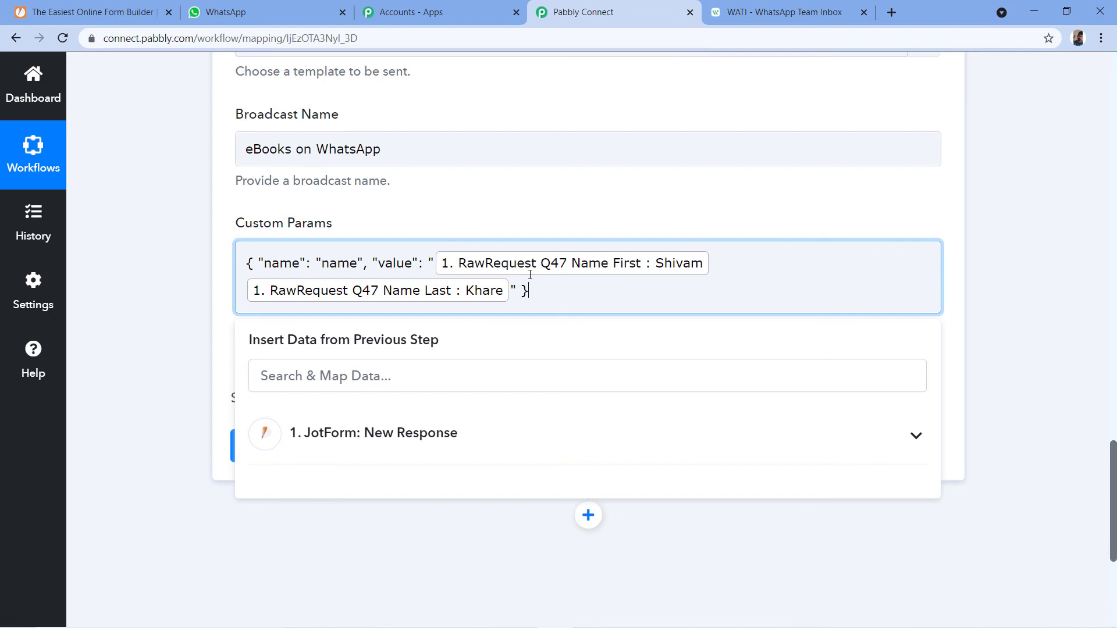
{"action": "type", "text": ","}
{"action": "type", "text": "{ \"name\": \"color\", \"value\": \"blue\" }"}
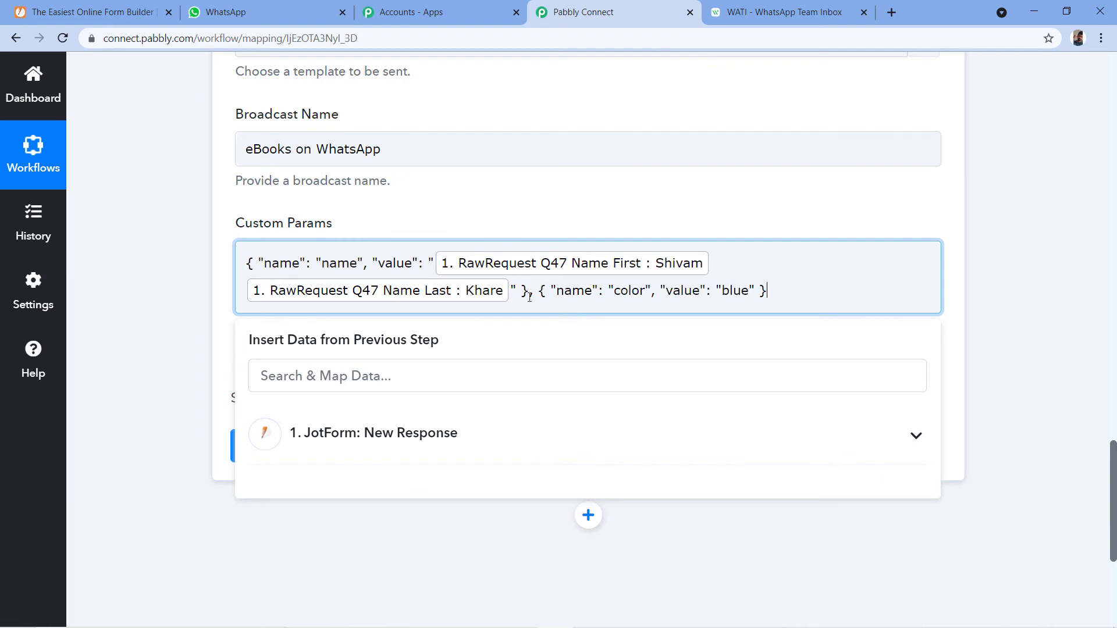
{"action": "key", "text": "BackSpace"}
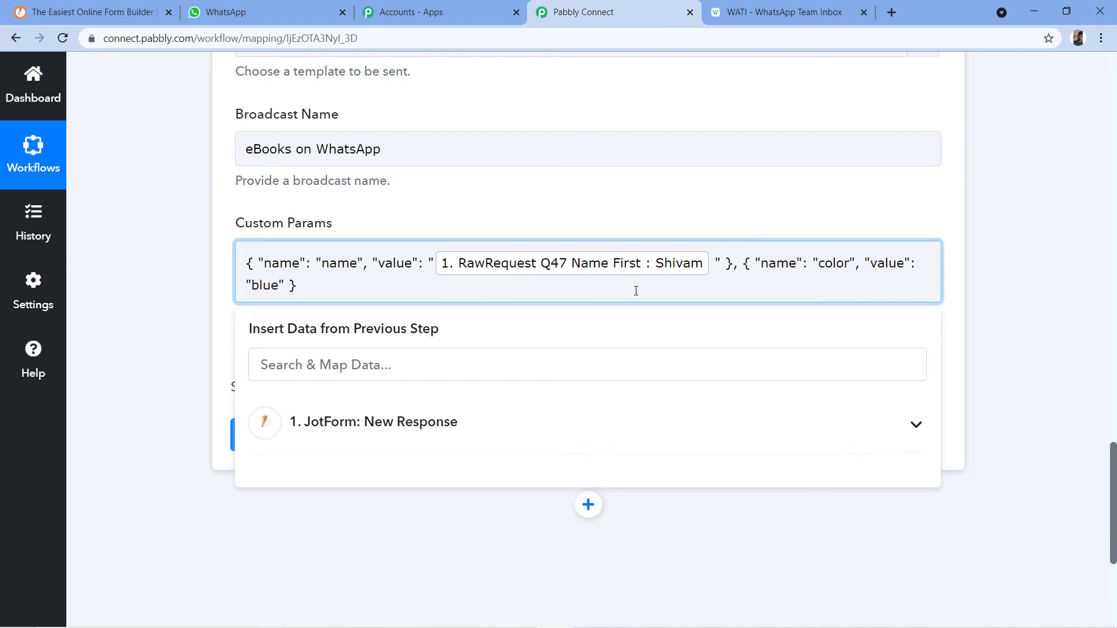
{"action": "key", "text": "ctrl+z"}
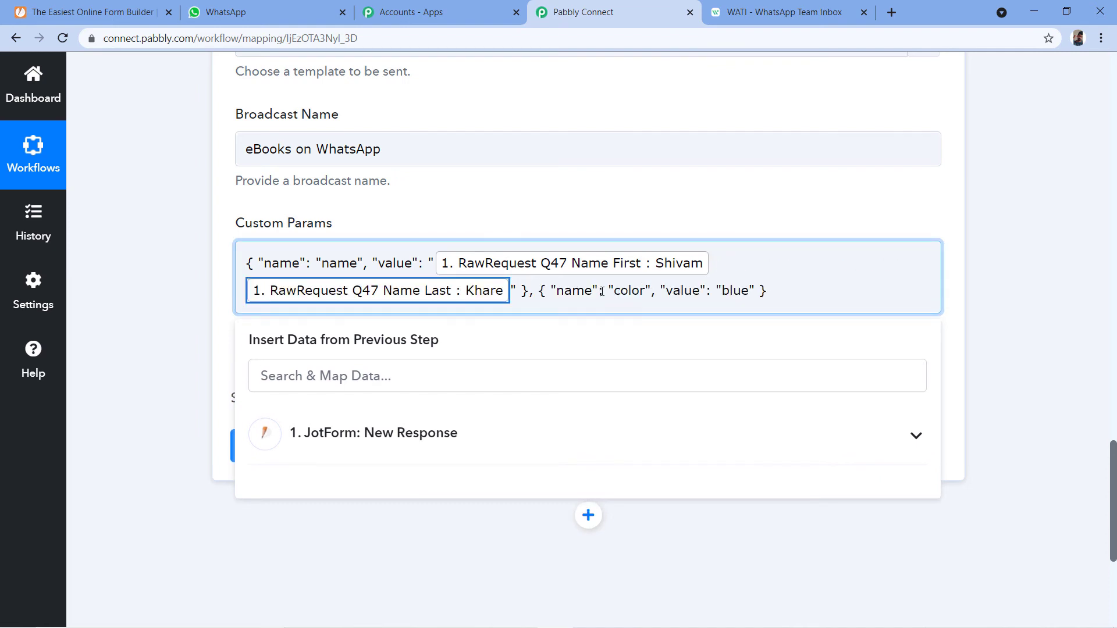
{"action": "double_click", "coordinate": [614, 290]}
{"action": "key", "text": "BackSpace"}
{"action": "double_click", "coordinate": [705, 290]}
{"action": "key", "text": "BackSpace"}
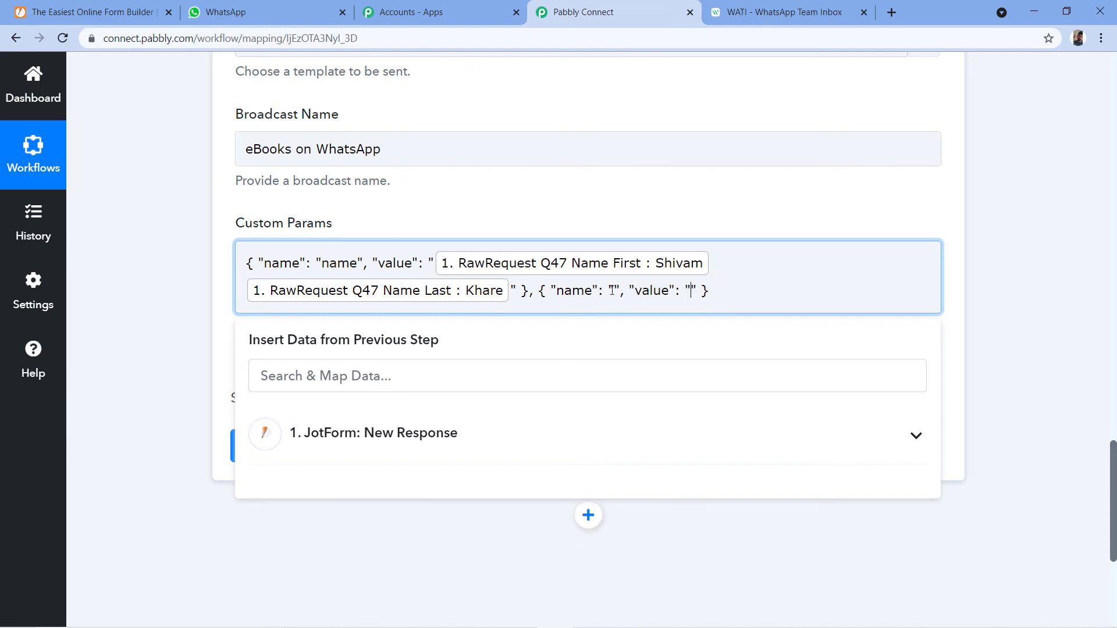
Check the {{website_link}} placeholder in the WATI template and enter "website_link" as the second parameter's name in Pabbly Connect's Custom Params.
{"action": "left_click", "coordinate": [786, 12]}
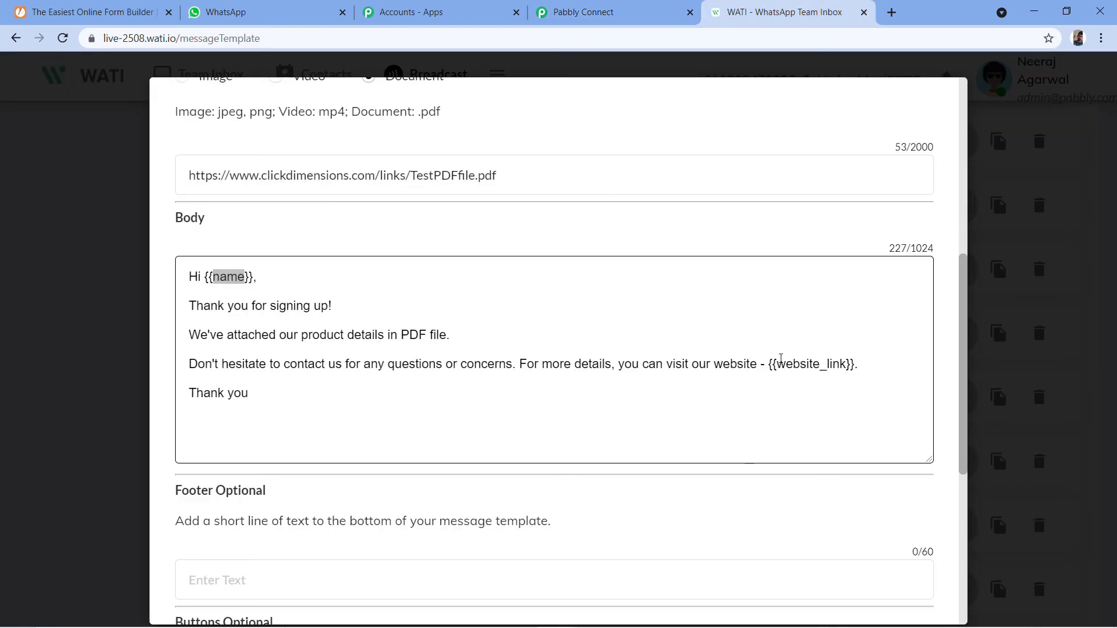
{"action": "left_click_drag", "start_coordinate": [777, 364], "coordinate": [850, 365]}
{"action": "left_click", "coordinate": [589, 12]}
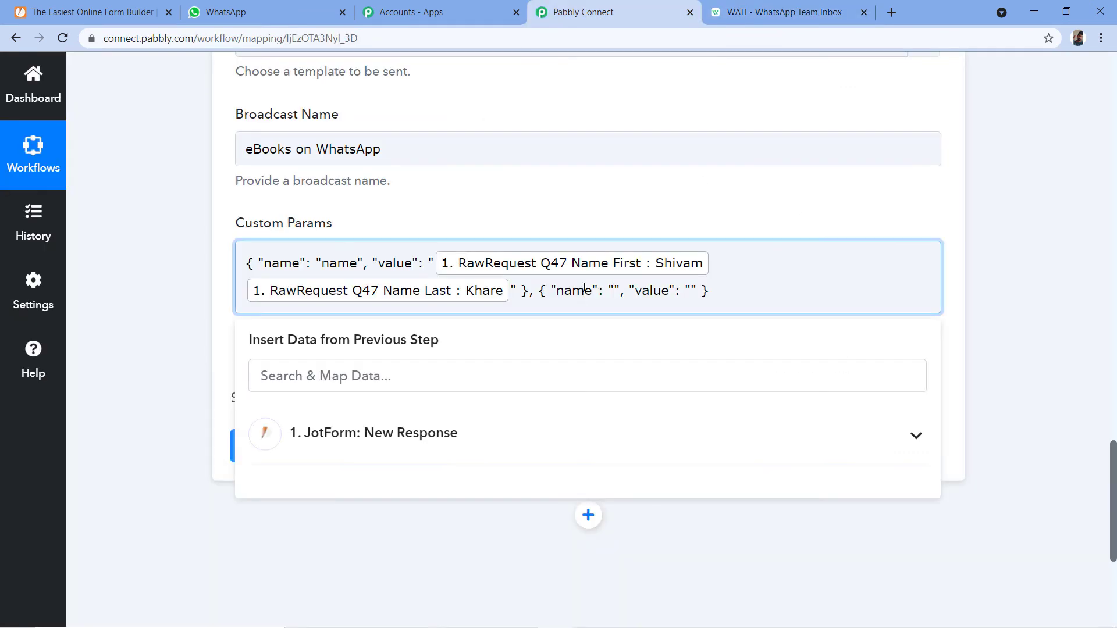
{"action": "type", "text": "websity"}
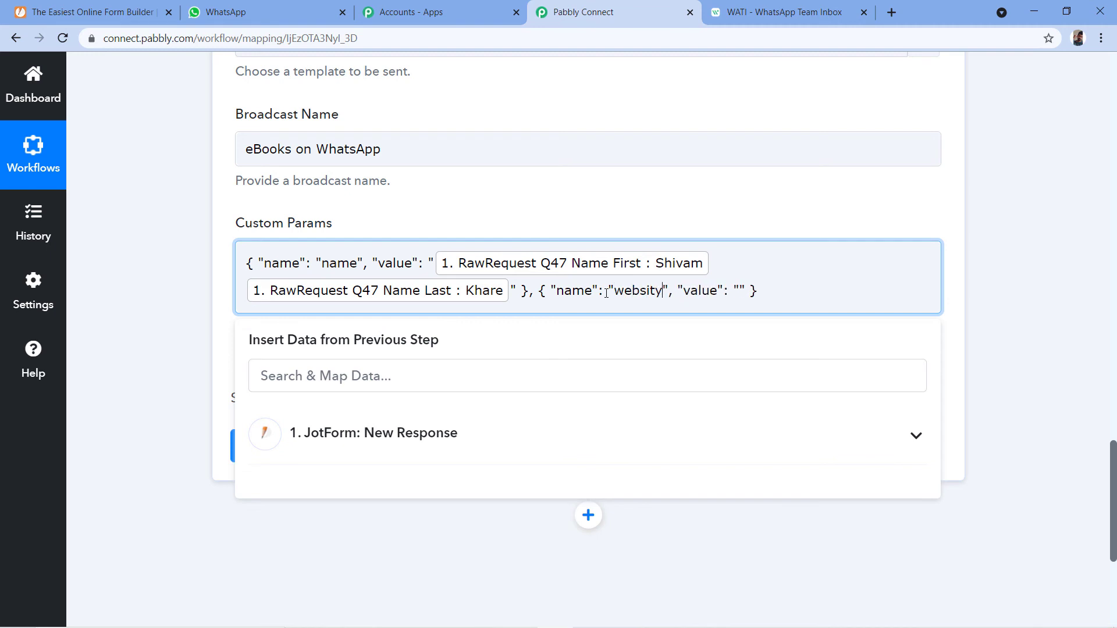
{"action": "key", "text": "BackSpace"}
{"action": "type", "text": "e"}
{"action": "type", "text": "_link"}
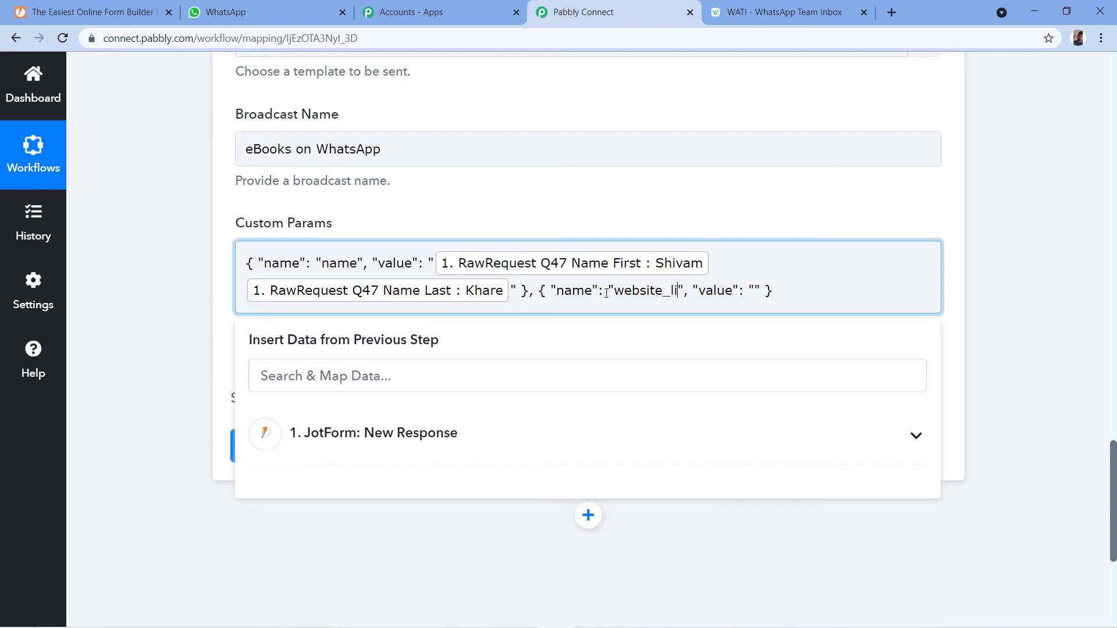
{"action": "left_click", "coordinate": [606, 292]}
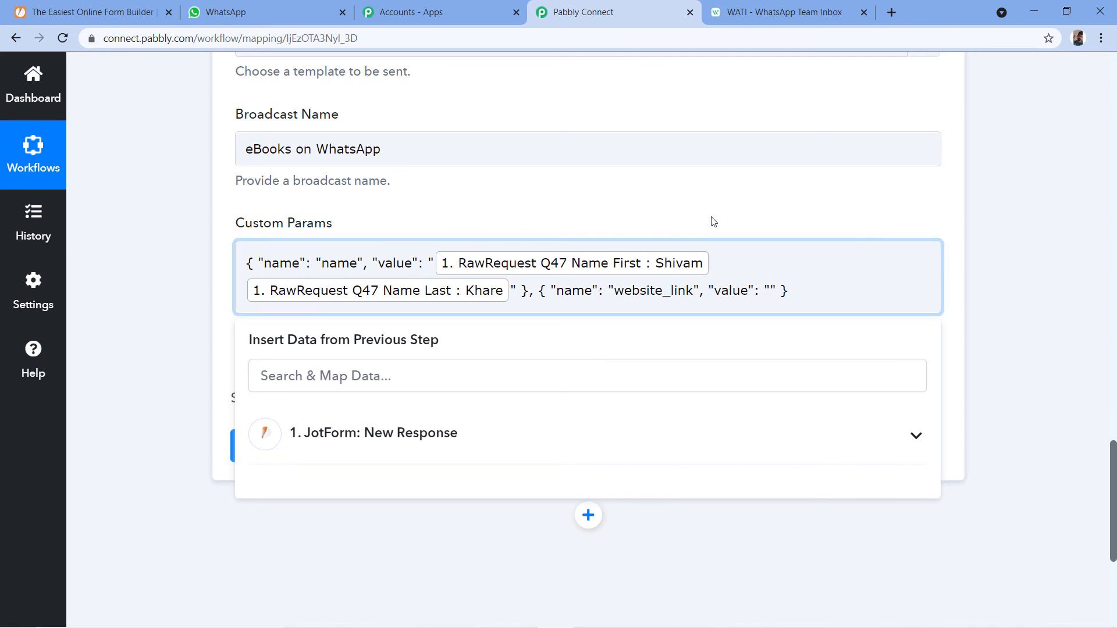
{"action": "type", "text": "www.demo.com"}
{"action": "left_click", "coordinate": [701, 204]}
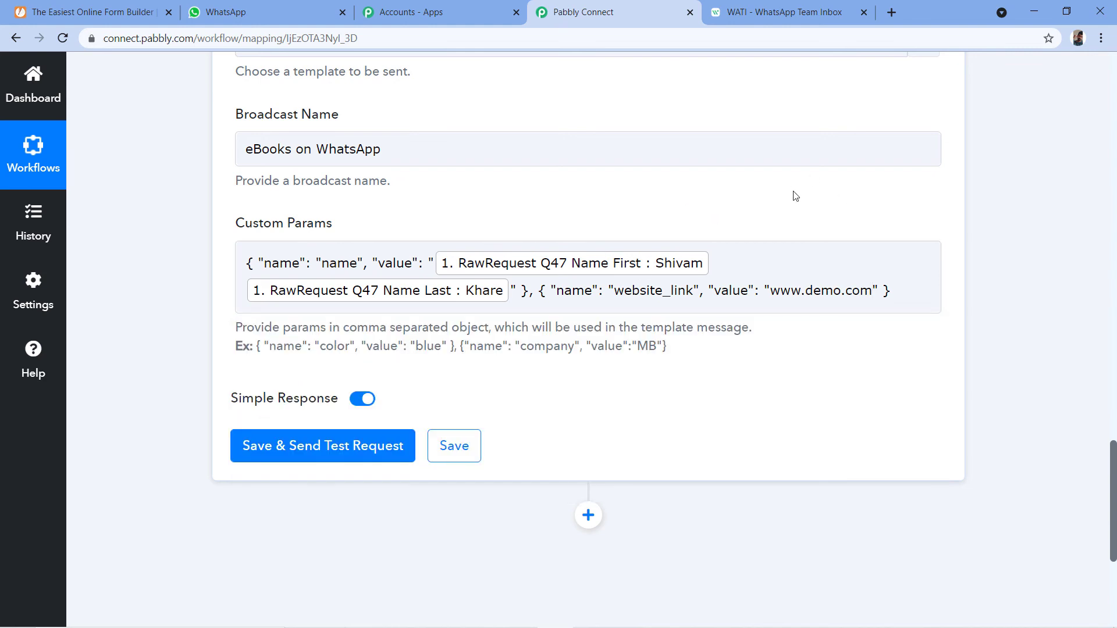
Compare the parameters with the WATI template body, then save the WATI action in Pabbly Connect and send a test request.
{"action": "left_click", "coordinate": [777, 10]}
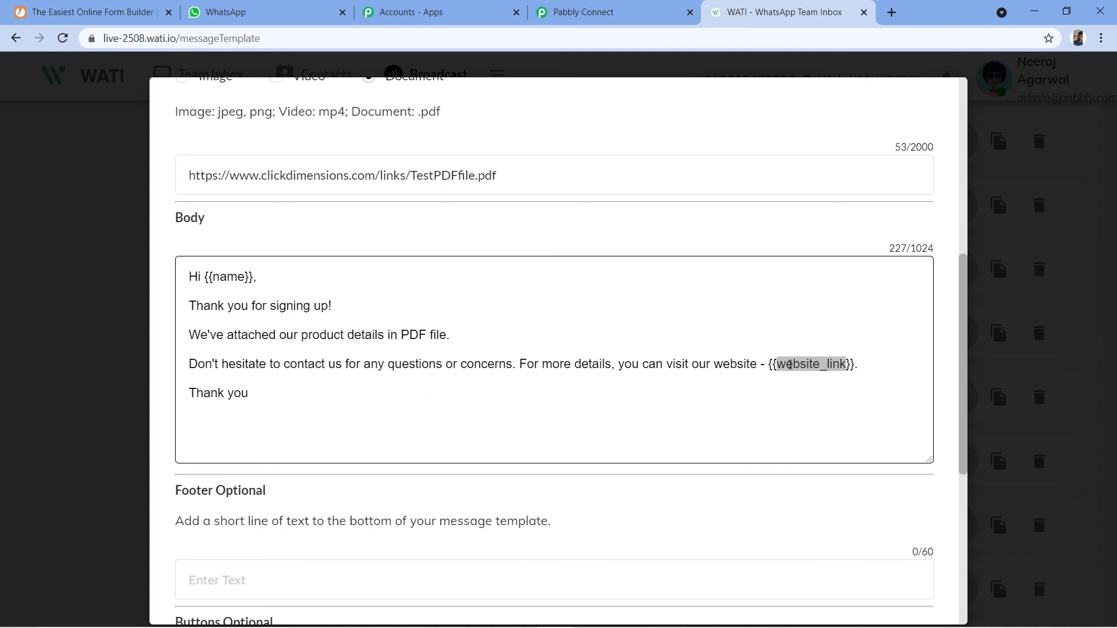
{"action": "left_click", "coordinate": [635, 16]}
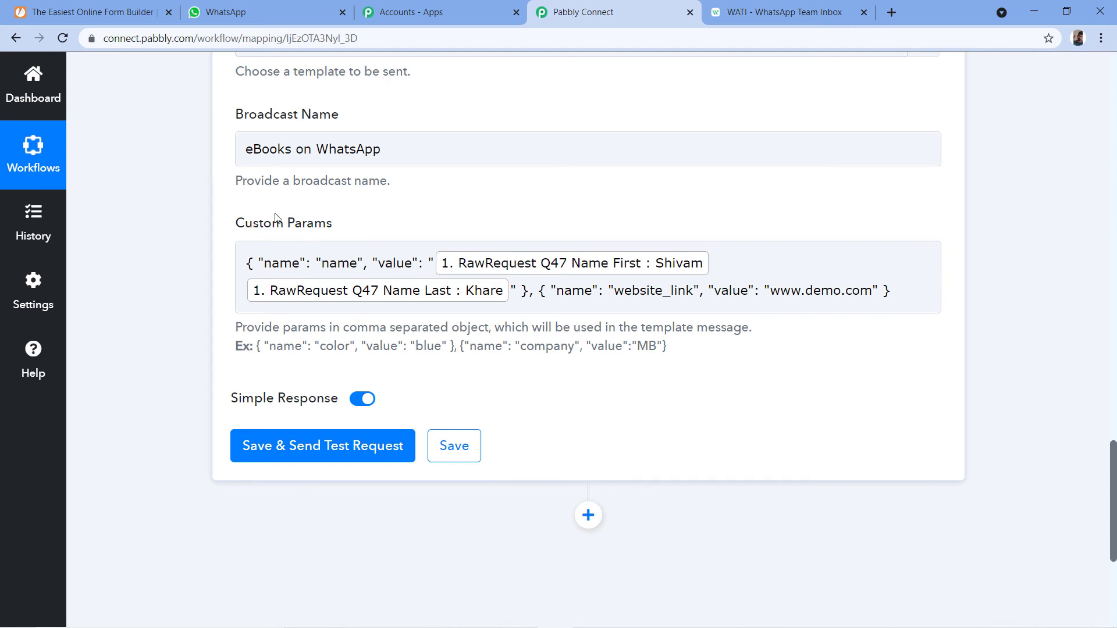
{"action": "scroll", "coordinate": [276, 222], "scroll_direction": "up", "scroll_amount": 1}
{"action": "scroll", "coordinate": [195, 381], "scroll_direction": "down", "scroll_amount": 1}
{"action": "scroll", "coordinate": [243, 370], "scroll_direction": "down", "scroll_amount": 1}
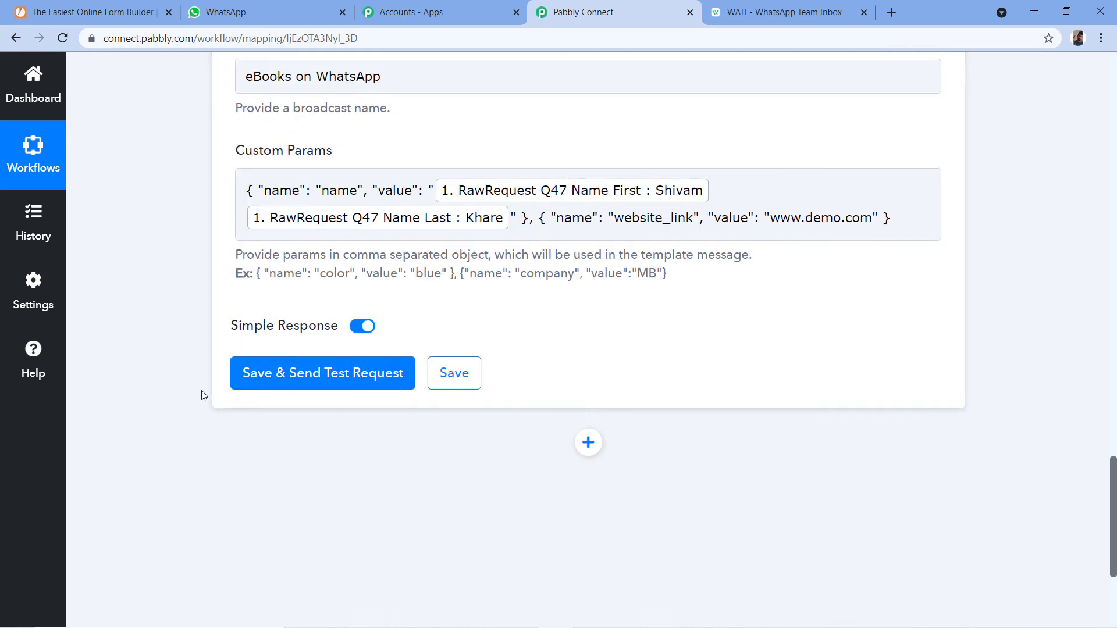
{"action": "left_click", "coordinate": [302, 381]}
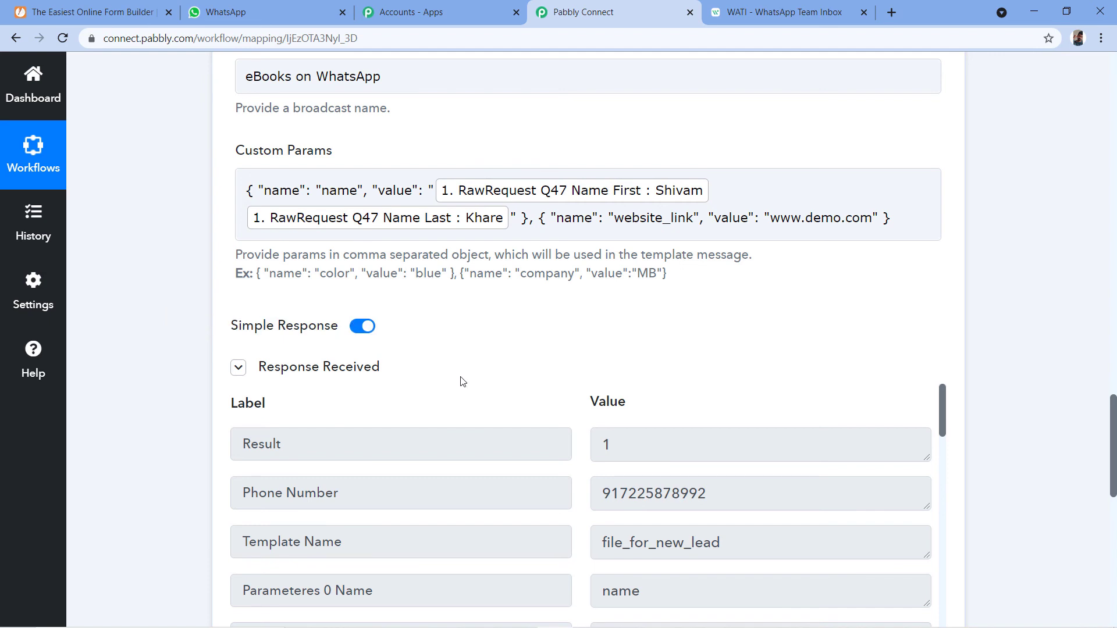
Examine the phone number, template name and parameter values in the response received from WATI against the action's mapped fields.
{"action": "scroll", "coordinate": [425, 320], "scroll_direction": "down", "scroll_amount": 1}
{"action": "scroll", "coordinate": [587, 308], "scroll_direction": "down", "scroll_amount": 2}
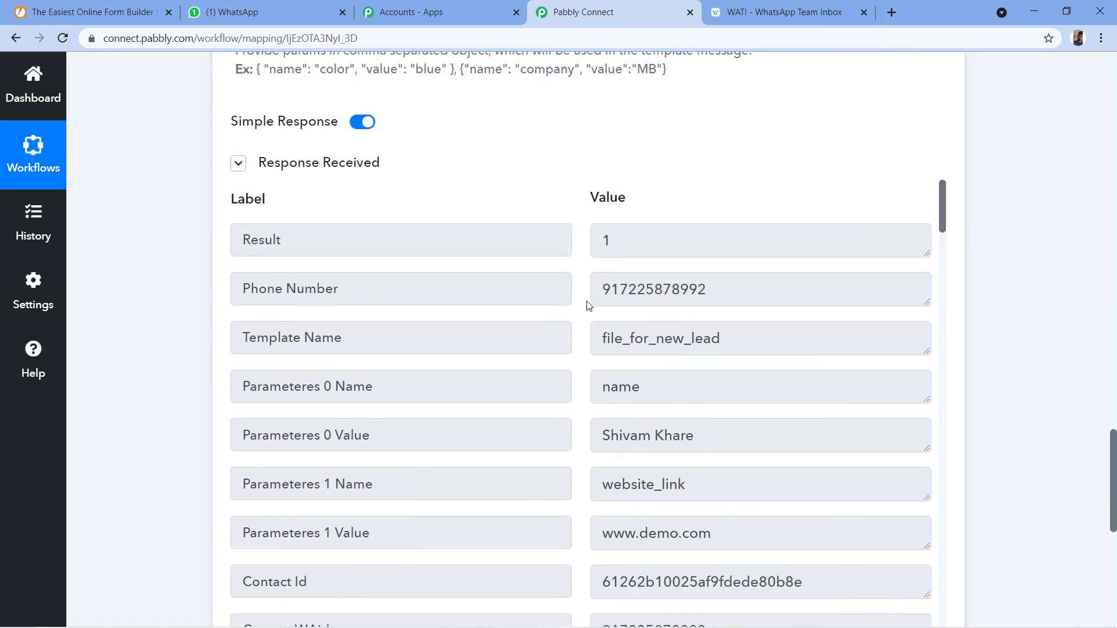
{"action": "scroll", "coordinate": [547, 330], "scroll_direction": "up", "scroll_amount": 1}
{"action": "left_click_drag", "start_coordinate": [597, 349], "coordinate": [740, 347]}
{"action": "scroll", "coordinate": [788, 292], "scroll_direction": "up", "scroll_amount": 8}
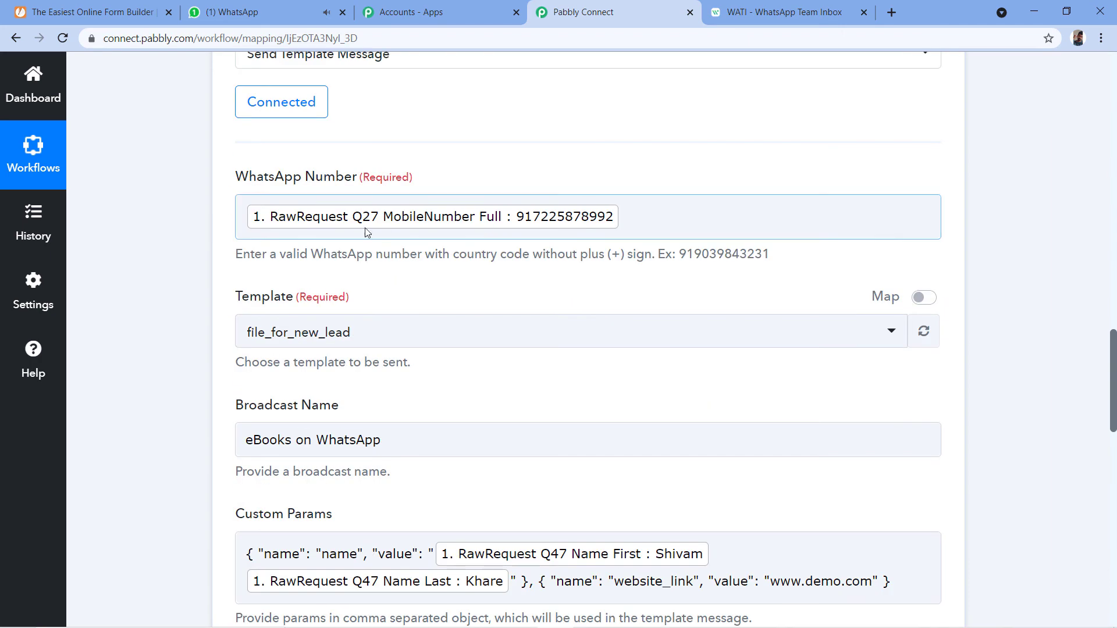
{"action": "scroll", "coordinate": [600, 303], "scroll_direction": "down", "scroll_amount": 8}
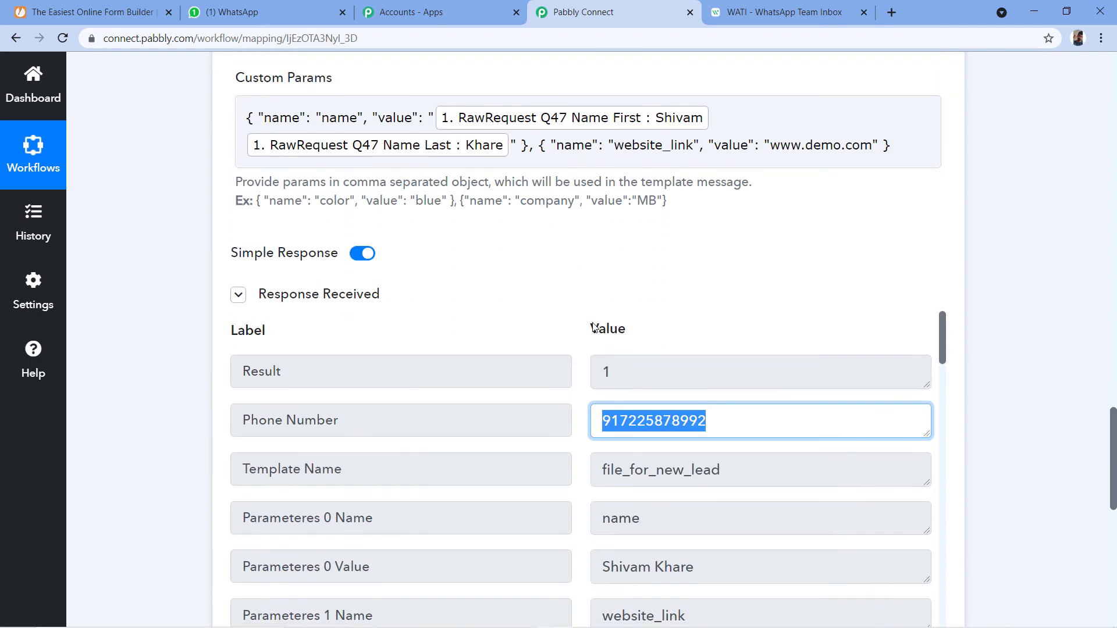
{"action": "scroll", "coordinate": [607, 316], "scroll_direction": "down", "scroll_amount": 1}
{"action": "scroll", "coordinate": [588, 303], "scroll_direction": "down", "scroll_amount": 1}
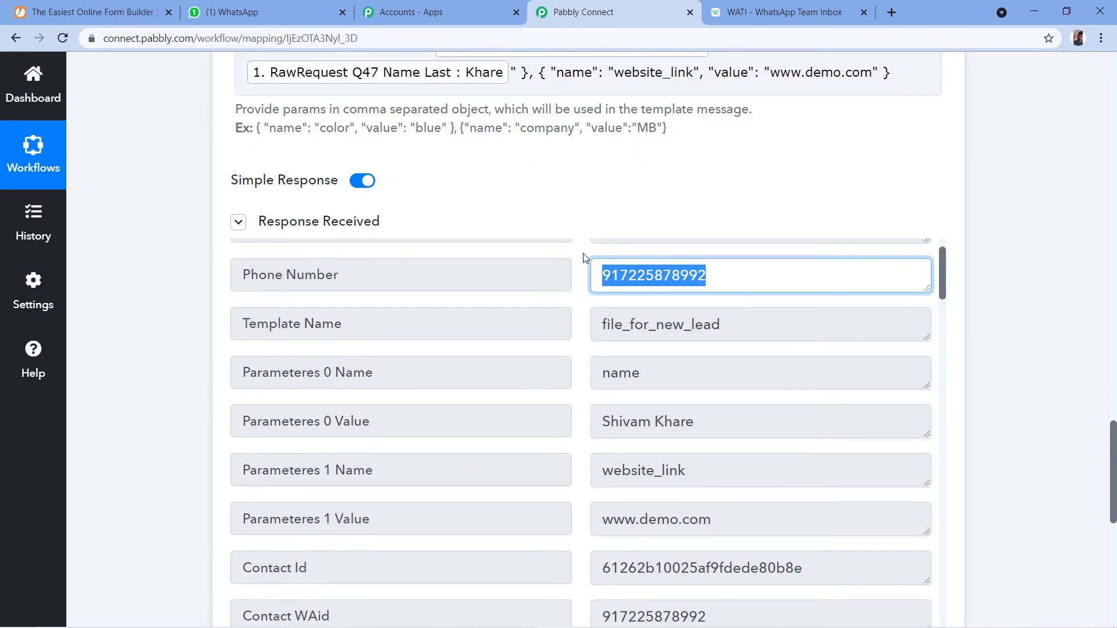
{"action": "scroll", "coordinate": [588, 268], "scroll_direction": "up", "scroll_amount": 1}
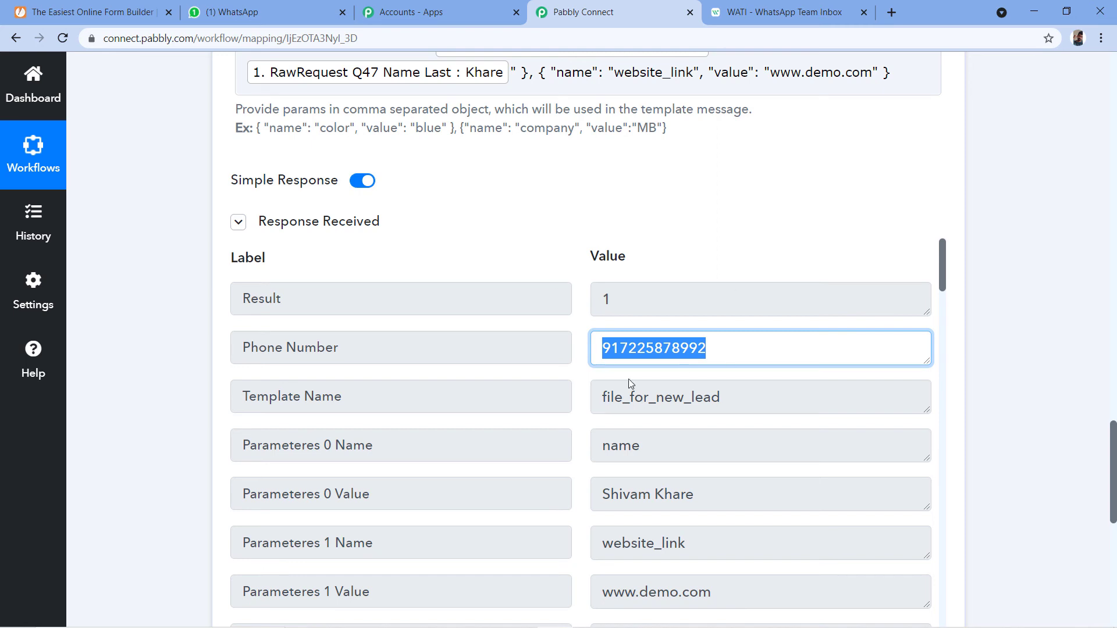
{"action": "left_click_drag", "start_coordinate": [721, 357], "coordinate": [596, 357]}
Switch to WhatsApp to examine the received template message and its website link, with a look back at the JotForm submission page.
{"action": "left_click", "coordinate": [278, 11]}
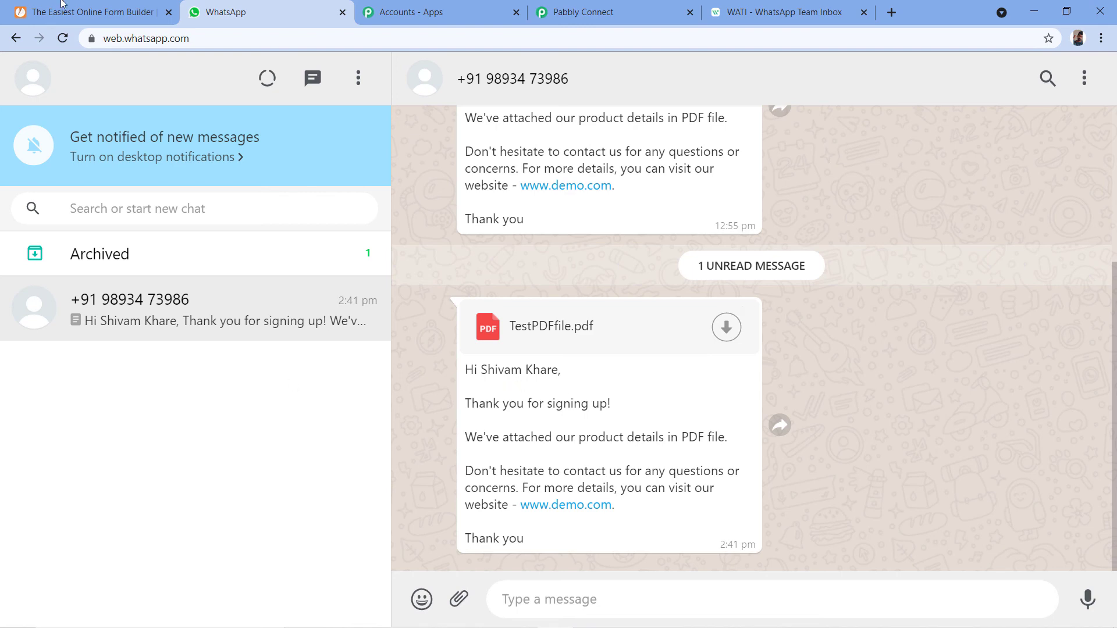
{"action": "left_click", "coordinate": [93, 12]}
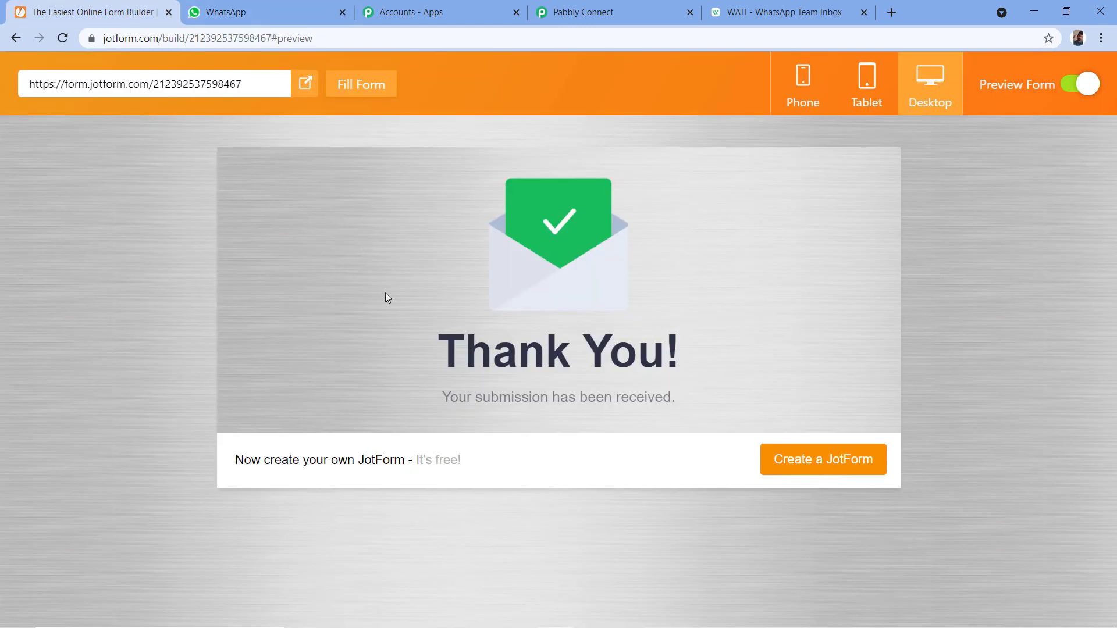
{"action": "left_click", "coordinate": [286, 8]}
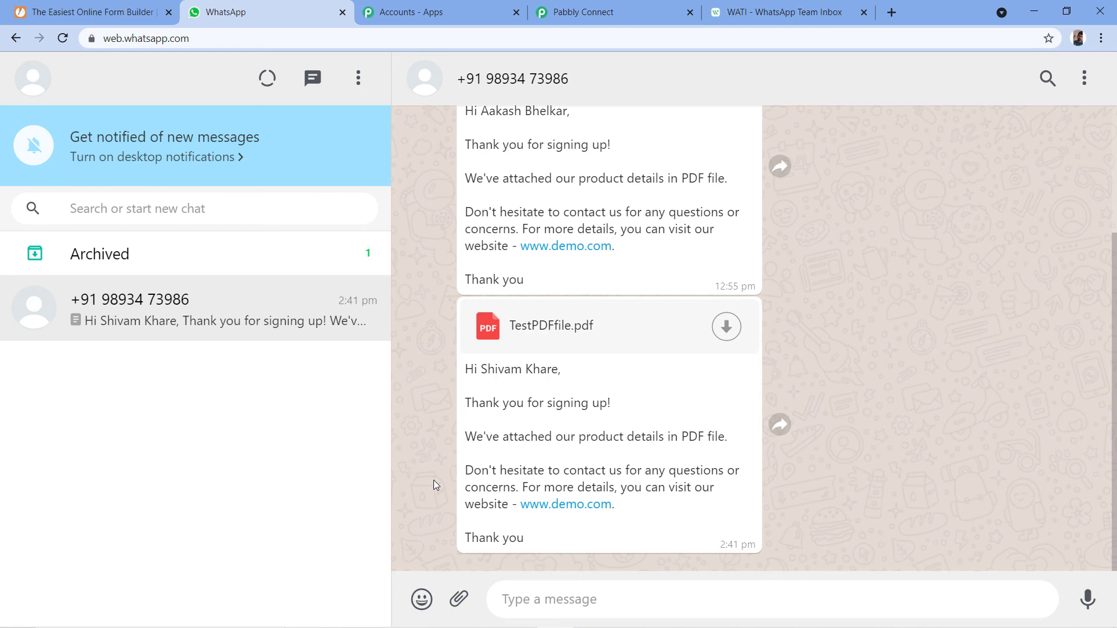
{"action": "left_click_drag", "start_coordinate": [517, 503], "coordinate": [623, 506]}
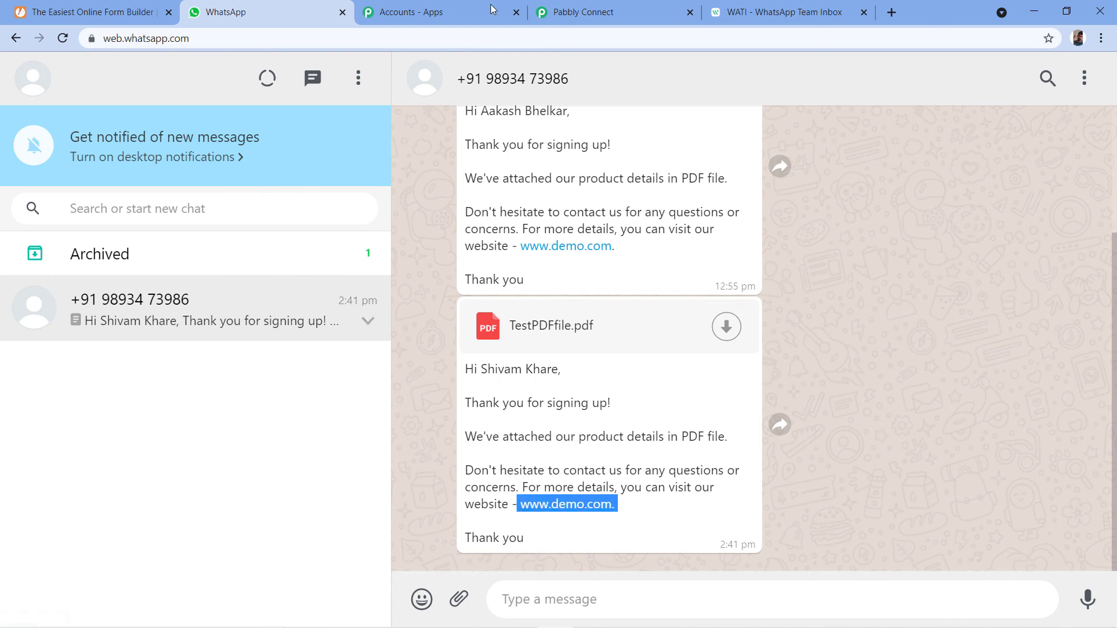
Review the WATI action's setup and response in Pabbly Connect, then return to the received message with its PDF in WhatsApp.
{"action": "left_click", "coordinate": [582, 11]}
{"action": "left_click", "coordinate": [706, 200]}
{"action": "scroll", "coordinate": [640, 208], "scroll_direction": "down", "scroll_amount": 6}
{"action": "scroll", "coordinate": [641, 209], "scroll_direction": "down", "scroll_amount": 5}
{"action": "scroll", "coordinate": [618, 229], "scroll_direction": "up", "scroll_amount": 12}
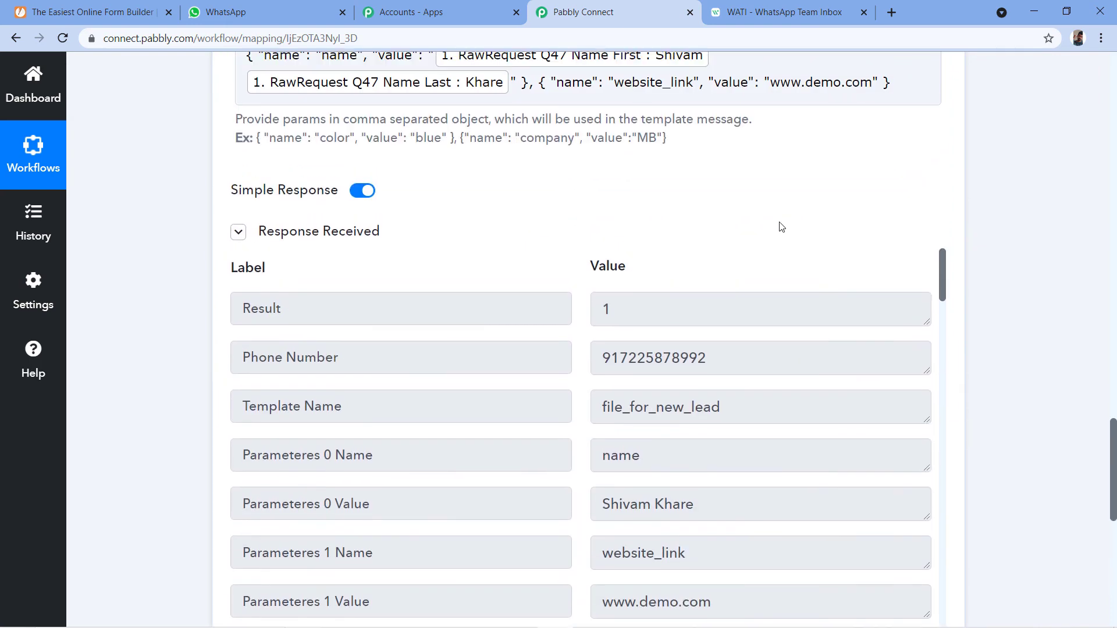
{"action": "scroll", "coordinate": [781, 227], "scroll_direction": "up", "scroll_amount": 3}
{"action": "left_click", "coordinate": [235, 7]}
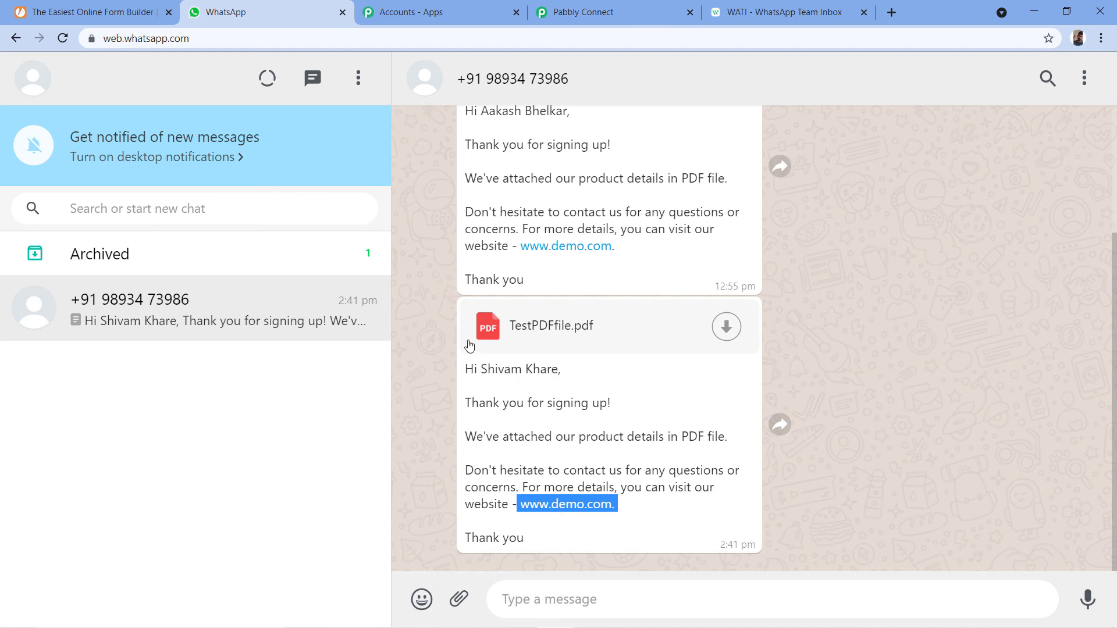
Switch to JotForm and go back from the submission page to the filled-in registration form in the preview.
{"action": "left_click", "coordinate": [60, 10]}
{"action": "left_click", "coordinate": [15, 38]}
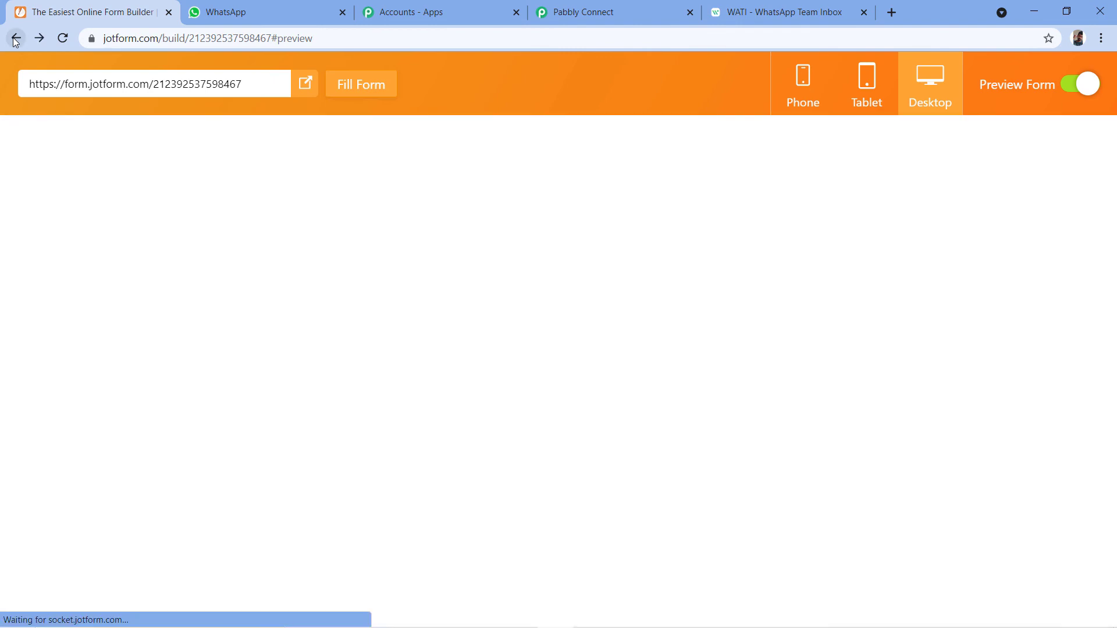
{"action": "scroll", "coordinate": [384, 195], "scroll_direction": "up", "scroll_amount": 1}
{"action": "scroll", "coordinate": [370, 206], "scroll_direction": "down", "scroll_amount": 1}
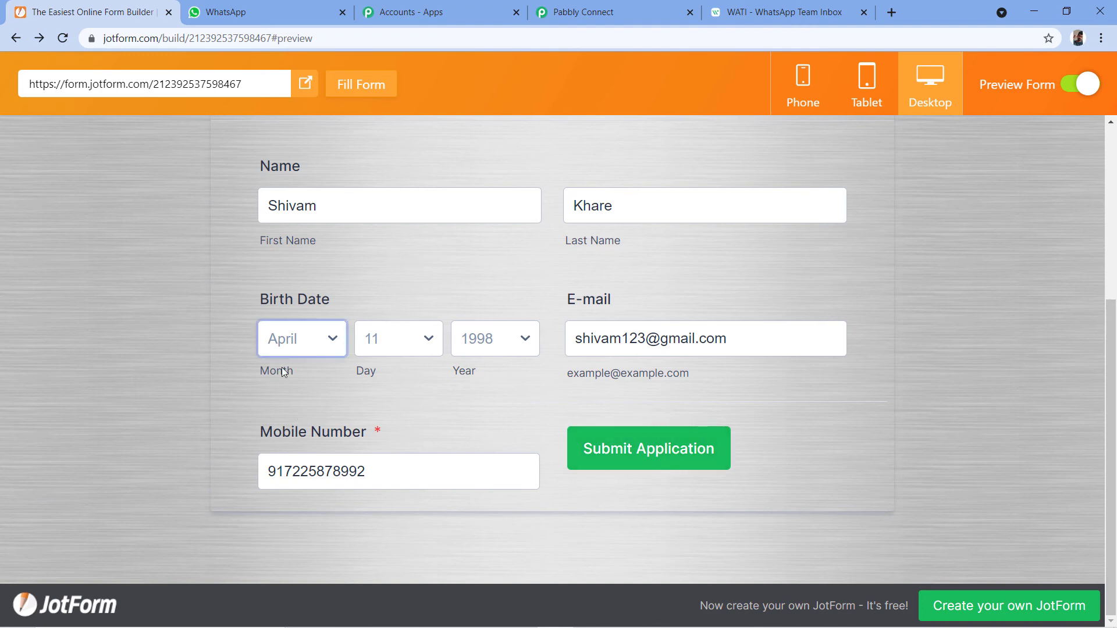
Check the WhatsApp chat, then submit the JotForm registration form with a new test lead's name, birth date, e-mail and mobile number.
{"action": "left_click", "coordinate": [291, 10]}
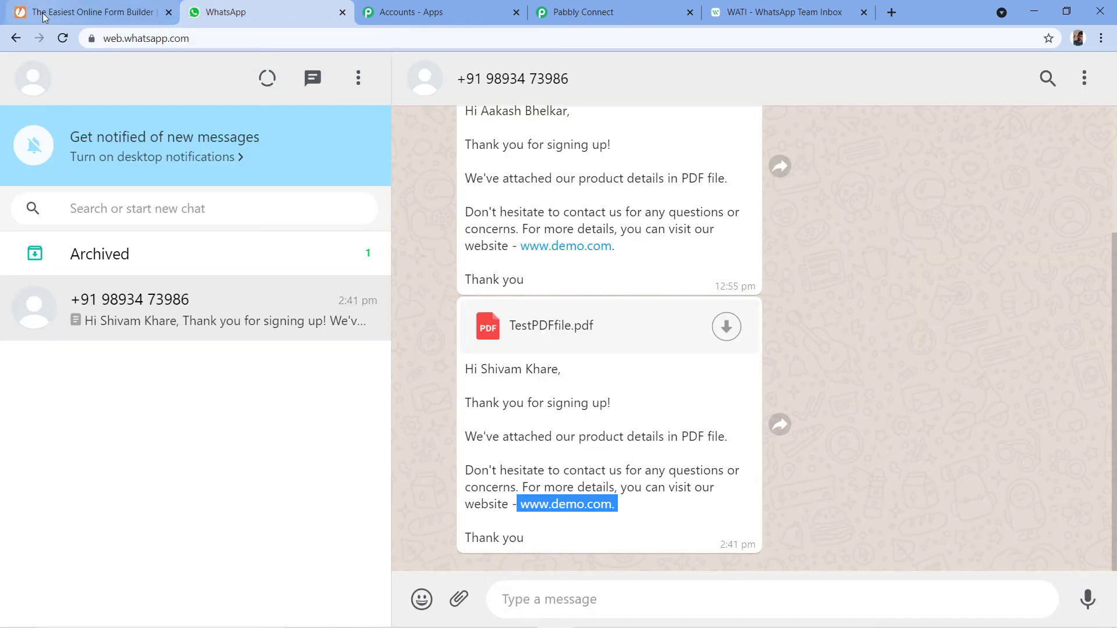
{"action": "left_click", "coordinate": [87, 12]}
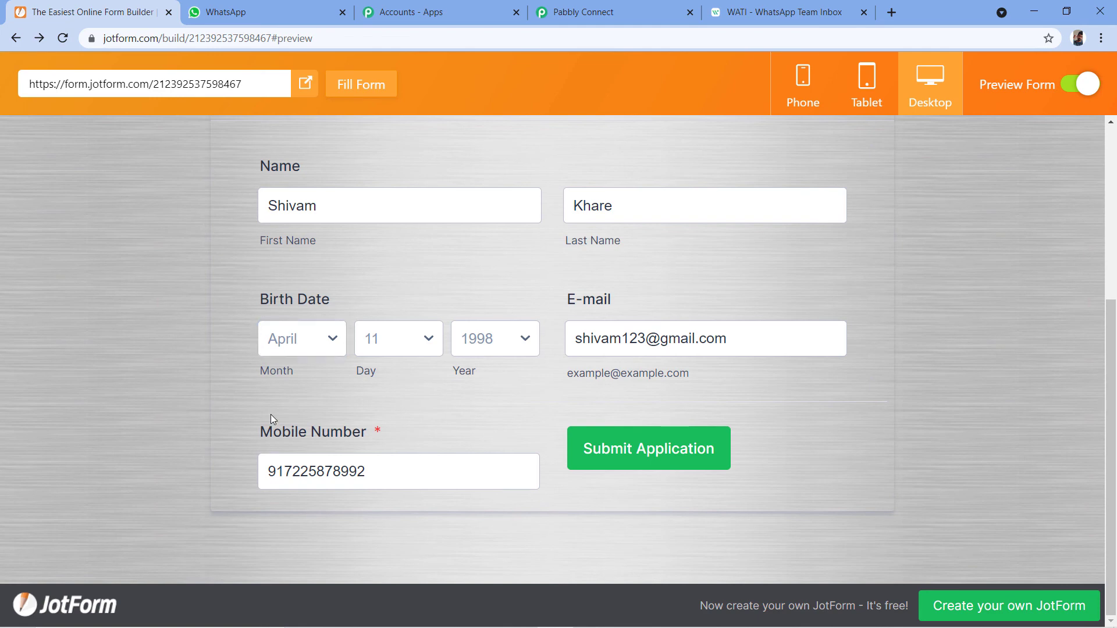
{"action": "left_click", "coordinate": [285, 11]}
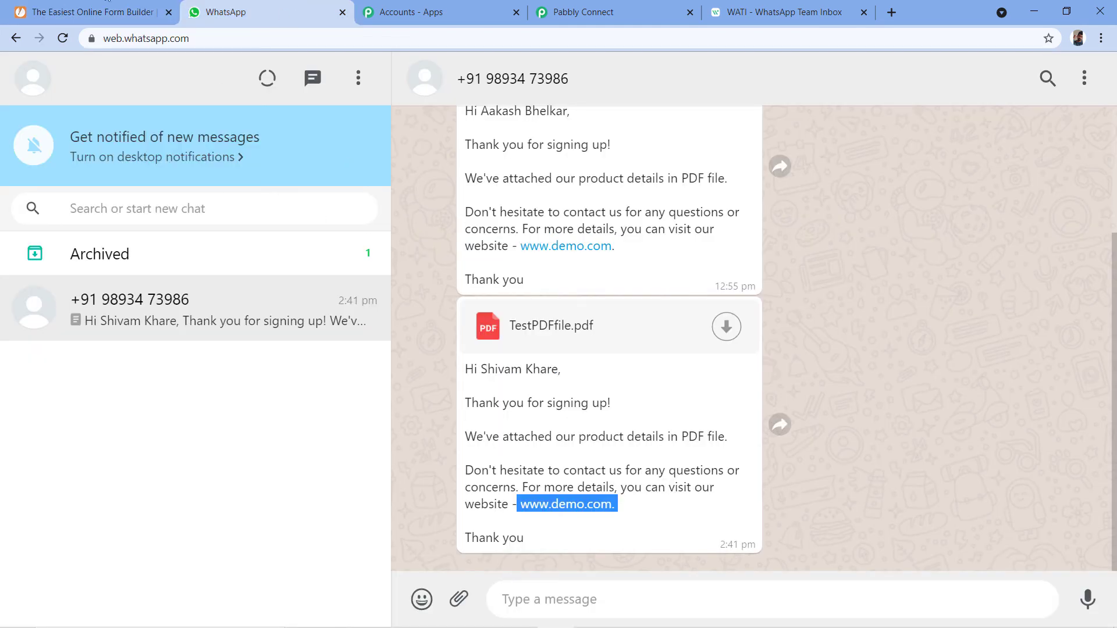
{"action": "left_click", "coordinate": [87, 11]}
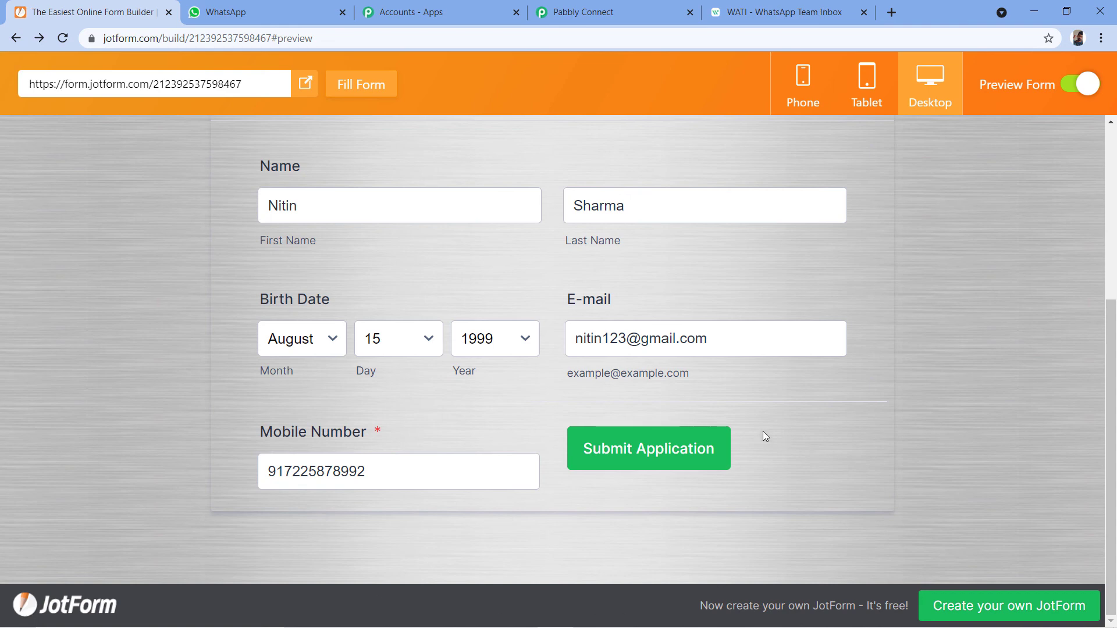
{"action": "left_click", "coordinate": [648, 454]}
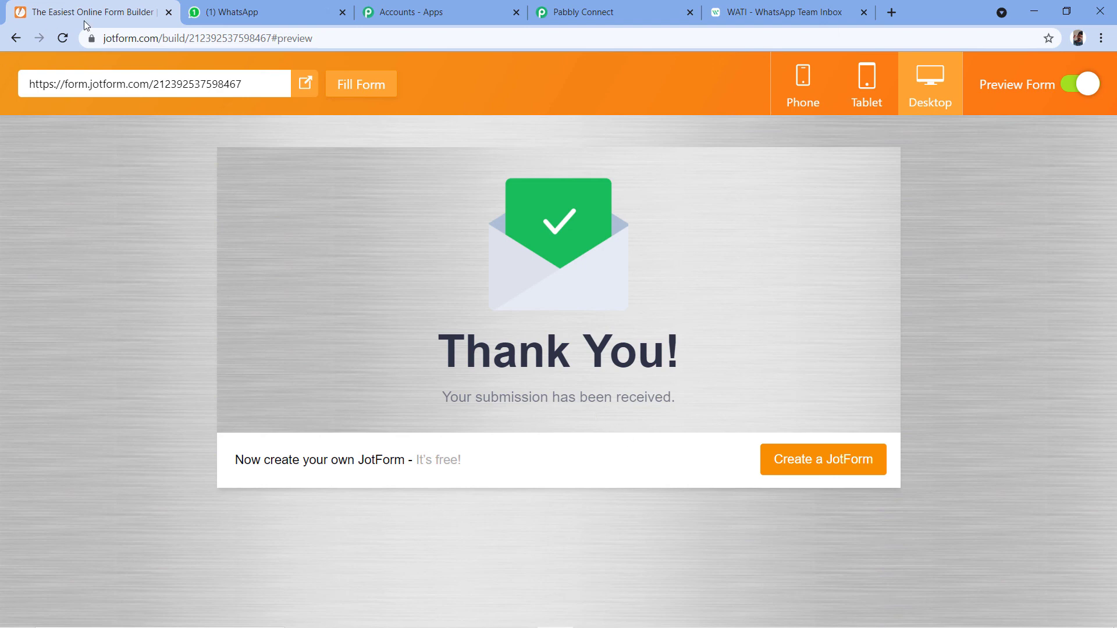
Switch to WhatsApp to examine the new lead's message and its PDF, with looks back at the JotForm submission page.
{"action": "left_click", "coordinate": [269, 12]}
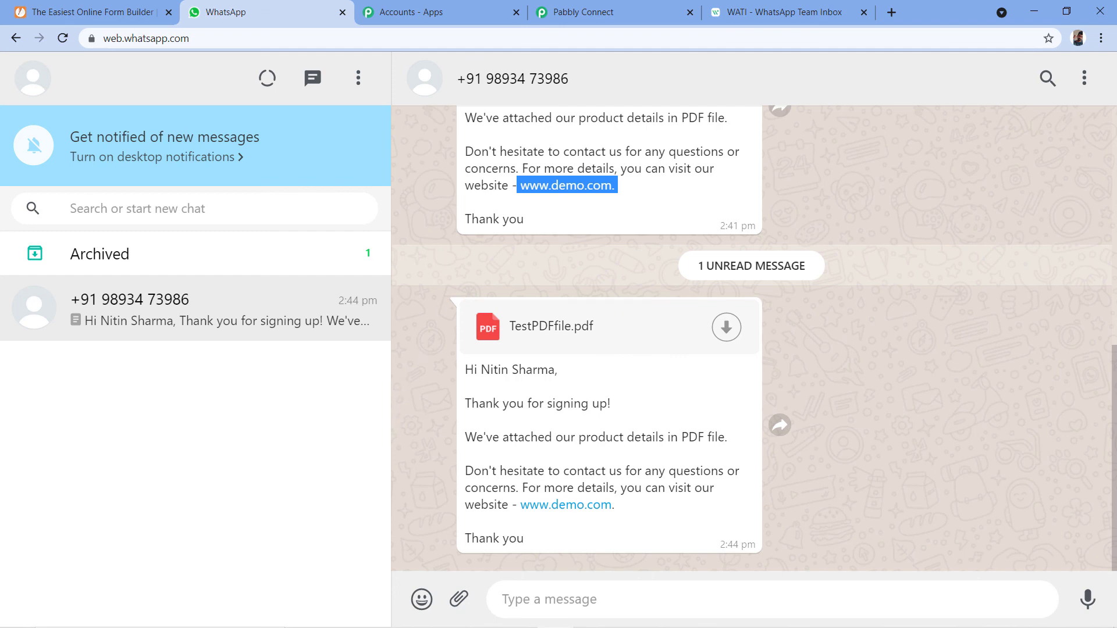
{"action": "left_click", "coordinate": [61, 11]}
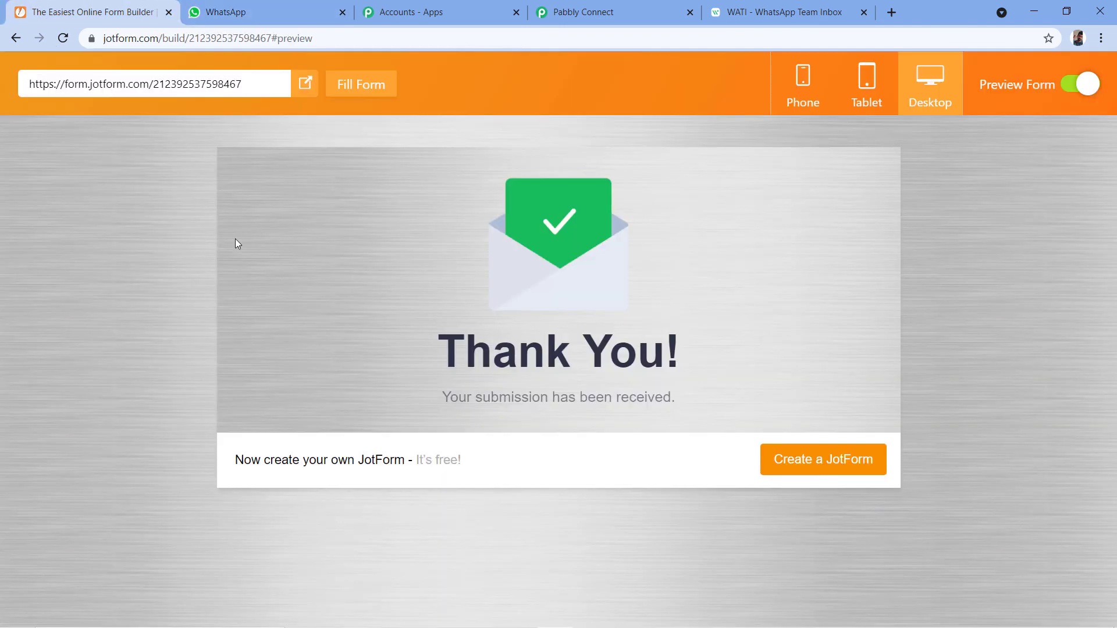
{"action": "left_click", "coordinate": [296, 10]}
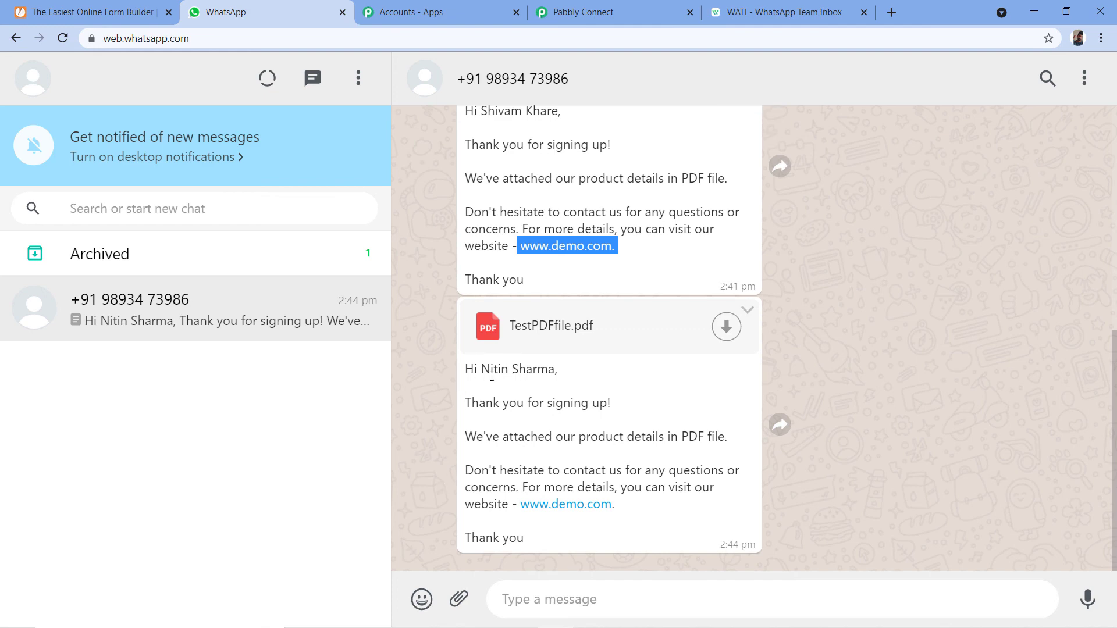
{"action": "left_click", "coordinate": [65, 14]}
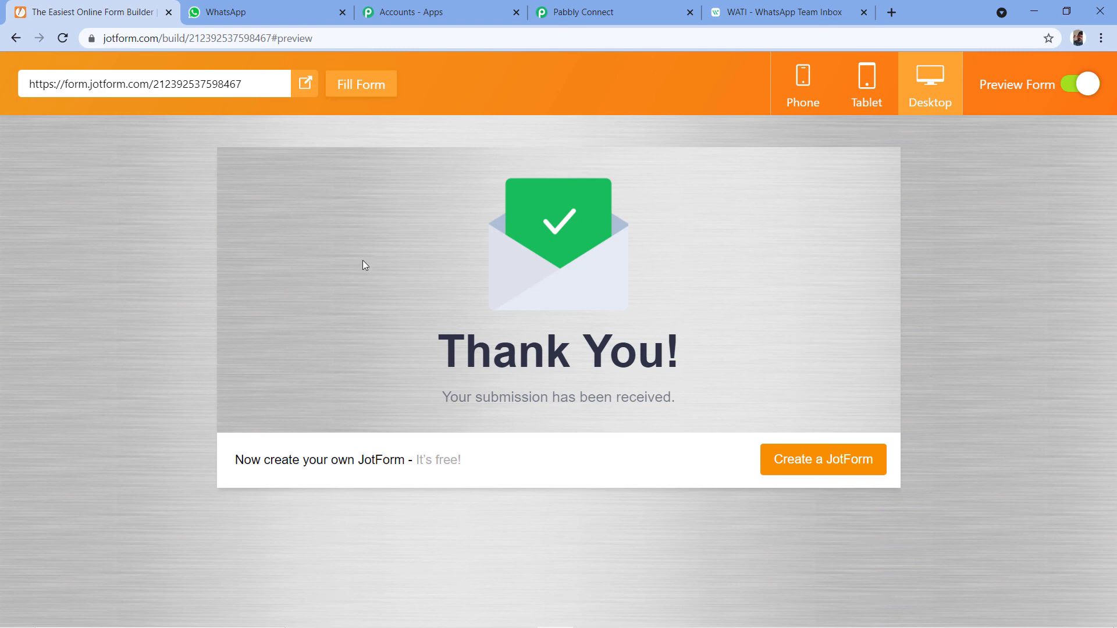
{"action": "left_click", "coordinate": [185, 7]}
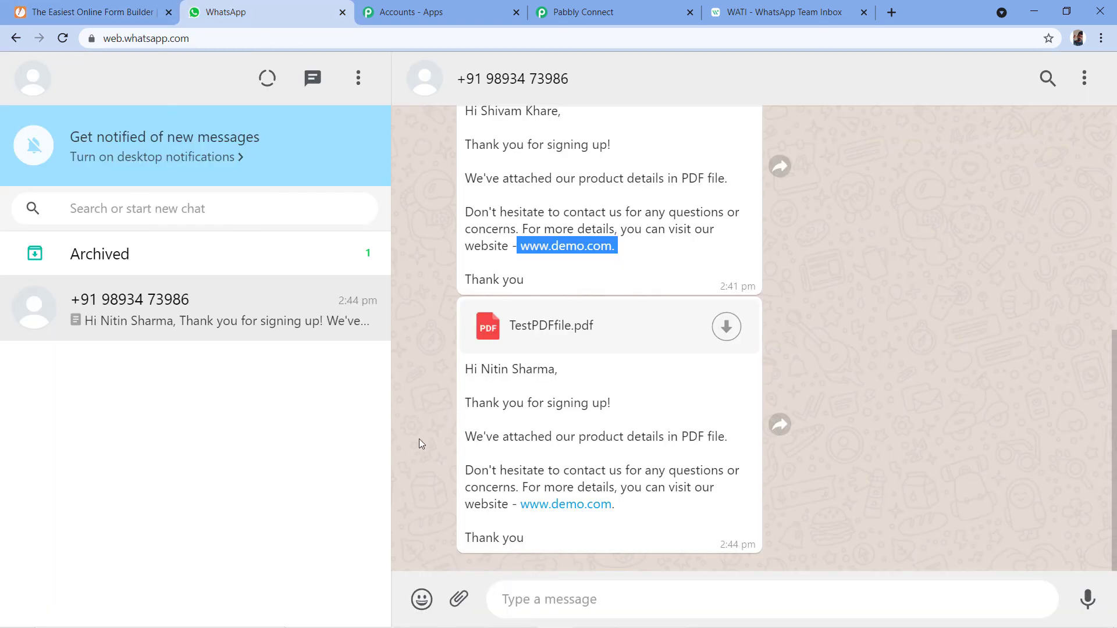
{"action": "left_click", "coordinate": [447, 499]}
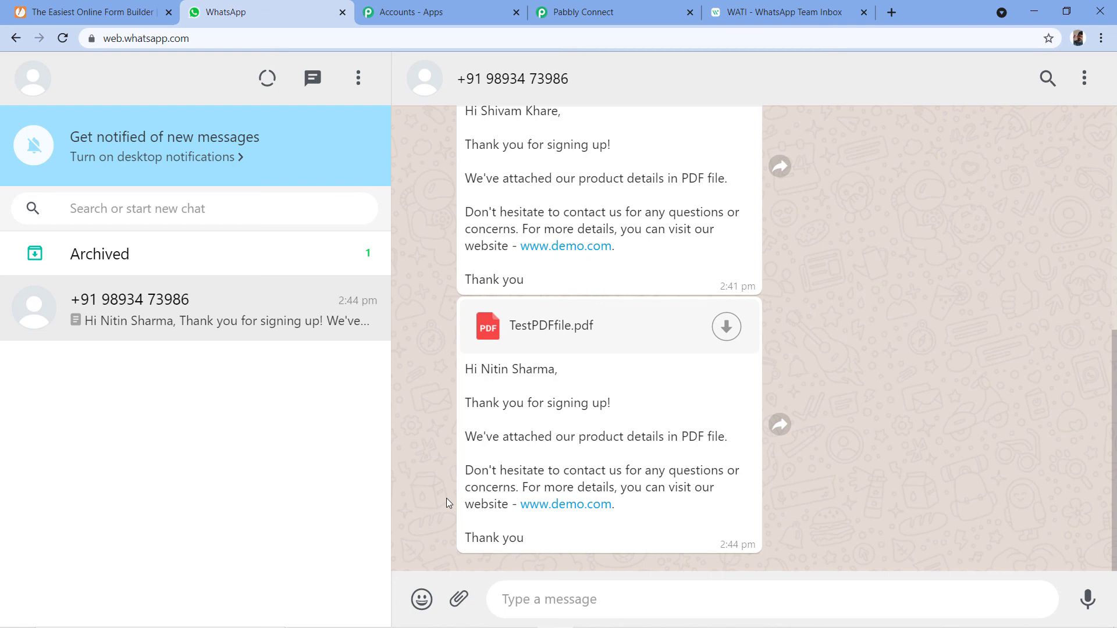
Switch to Pabbly Connect and collapse the WATI action and the JotForm trigger to show the whole JotForm to WhatsApp workflow.
{"action": "left_click", "coordinate": [605, 12]}
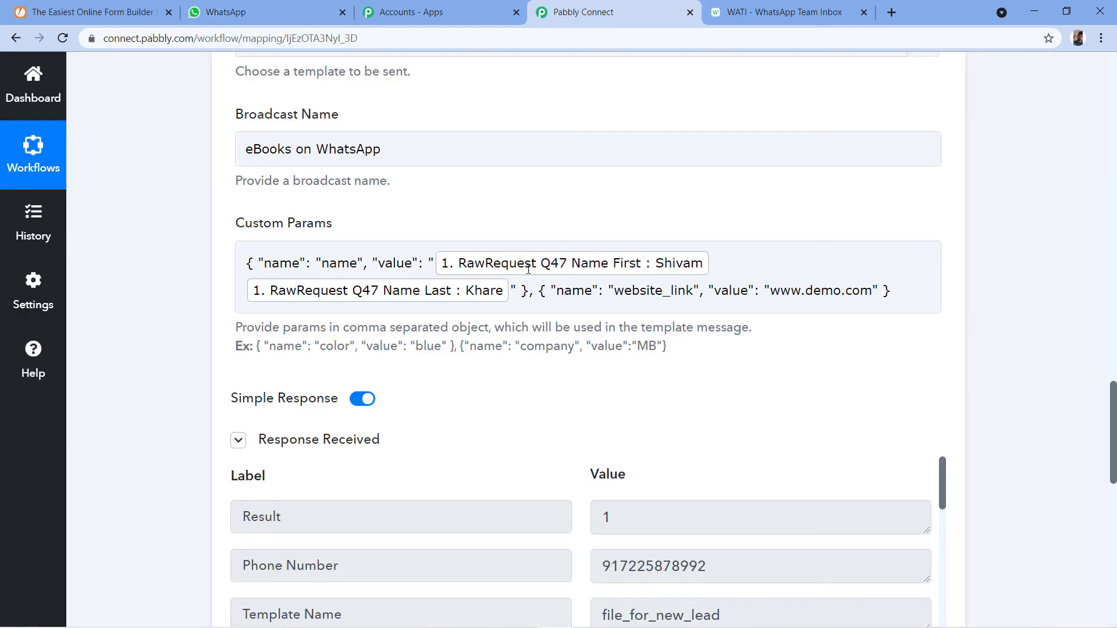
{"action": "scroll", "coordinate": [701, 230], "scroll_direction": "up", "scroll_amount": 10}
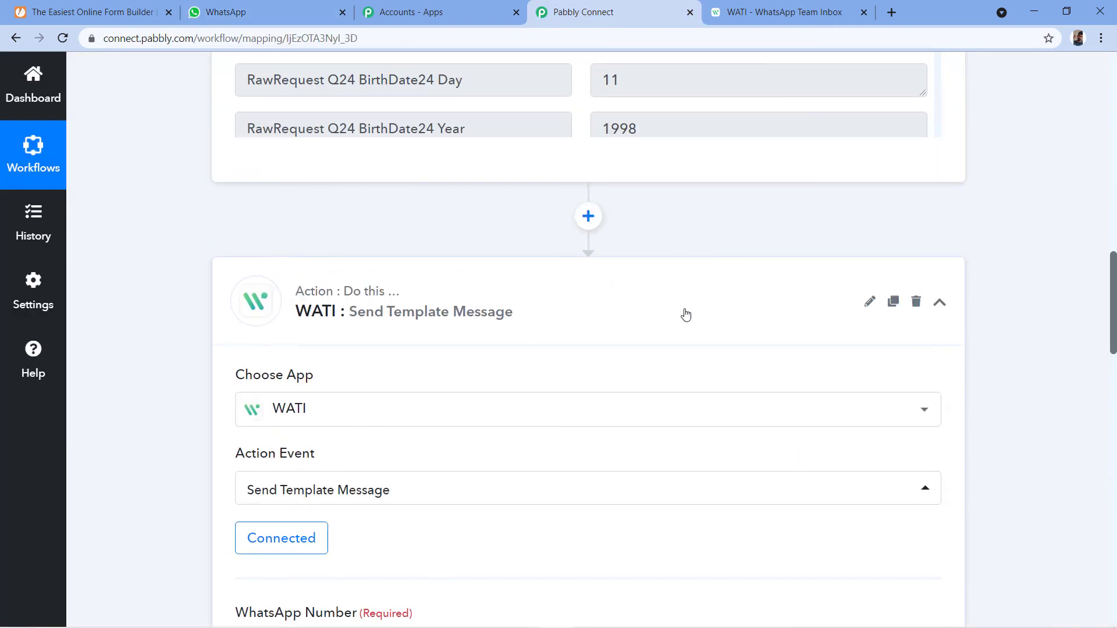
{"action": "left_click", "coordinate": [686, 312]}
{"action": "scroll", "coordinate": [711, 252], "scroll_direction": "up", "scroll_amount": 15}
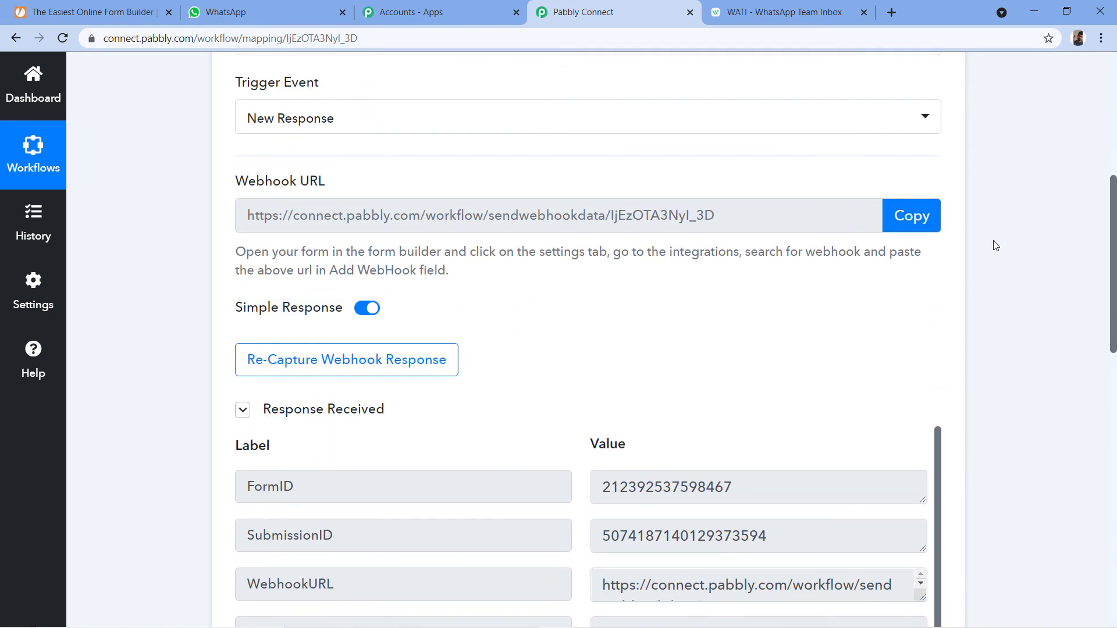
{"action": "left_click", "coordinate": [643, 204]}
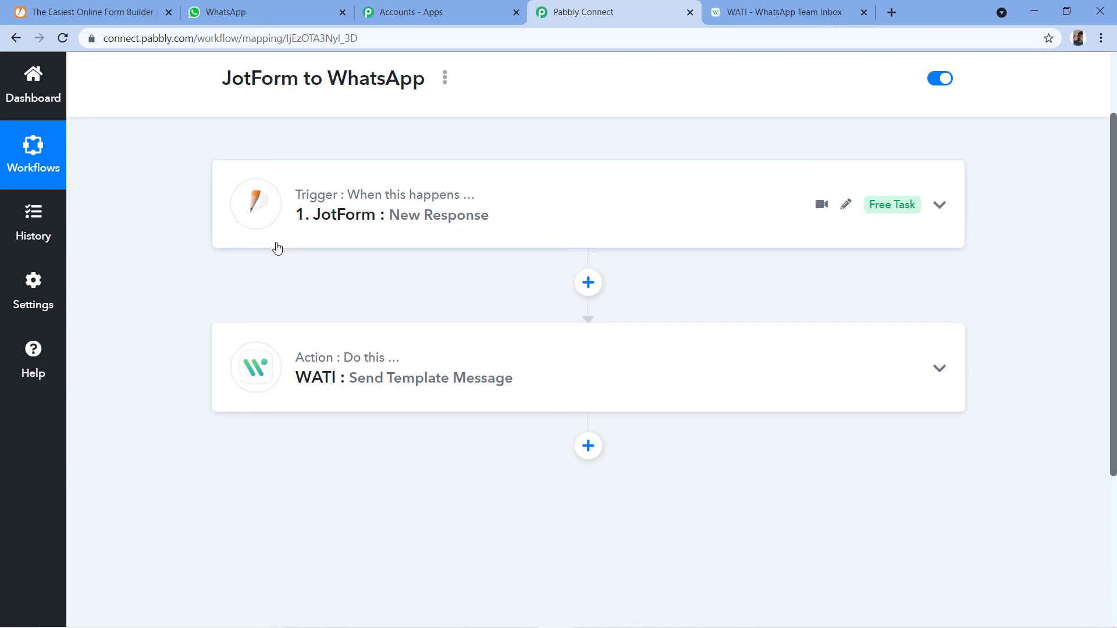
{"action": "scroll", "coordinate": [778, 267], "scroll_direction": "up", "scroll_amount": 2}
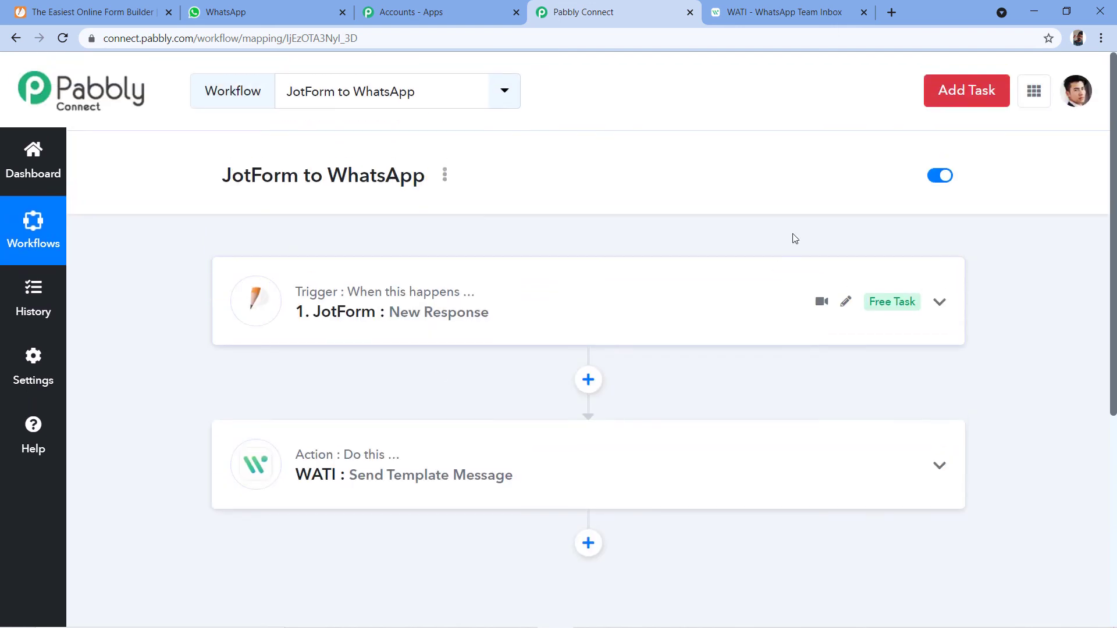